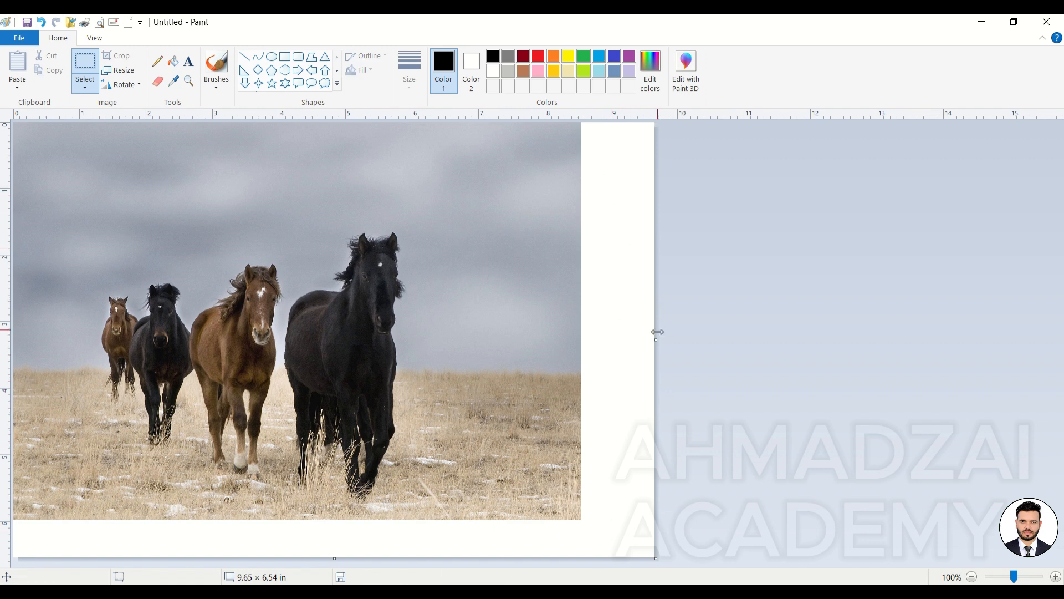
Widen the canvas to about 11.03 in, and crop it to the horse photo, about 8.50 × 5.96 in
{"action": "left_click_drag", "start_coordinate": [657, 331], "coordinate": [747, 332]}
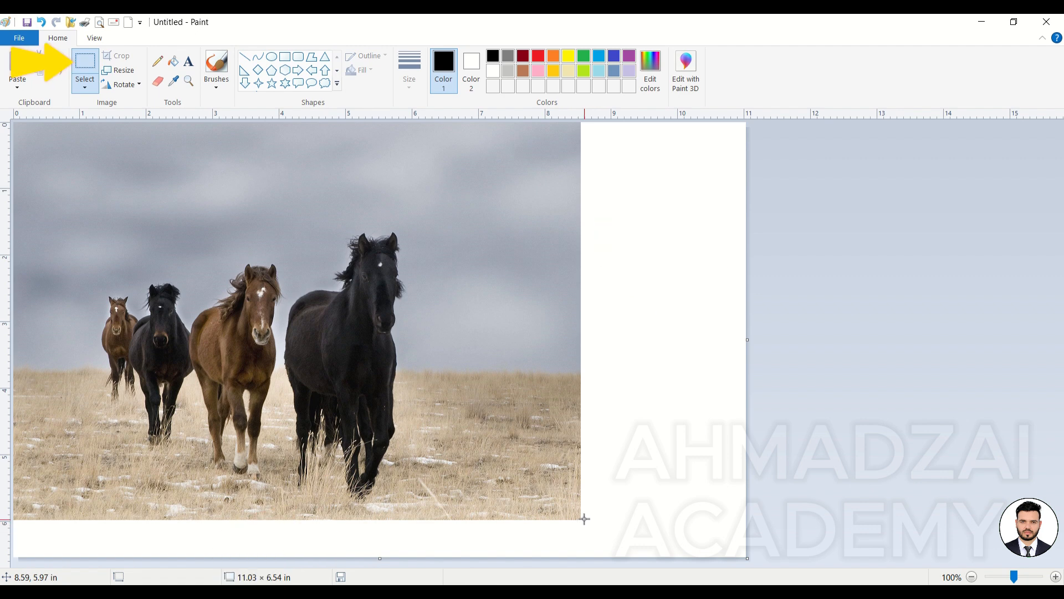
{"action": "left_click_drag", "start_coordinate": [579, 519], "coordinate": [86, 251]}
{"action": "left_click_drag", "start_coordinate": [579, 519], "coordinate": [579, 519]}
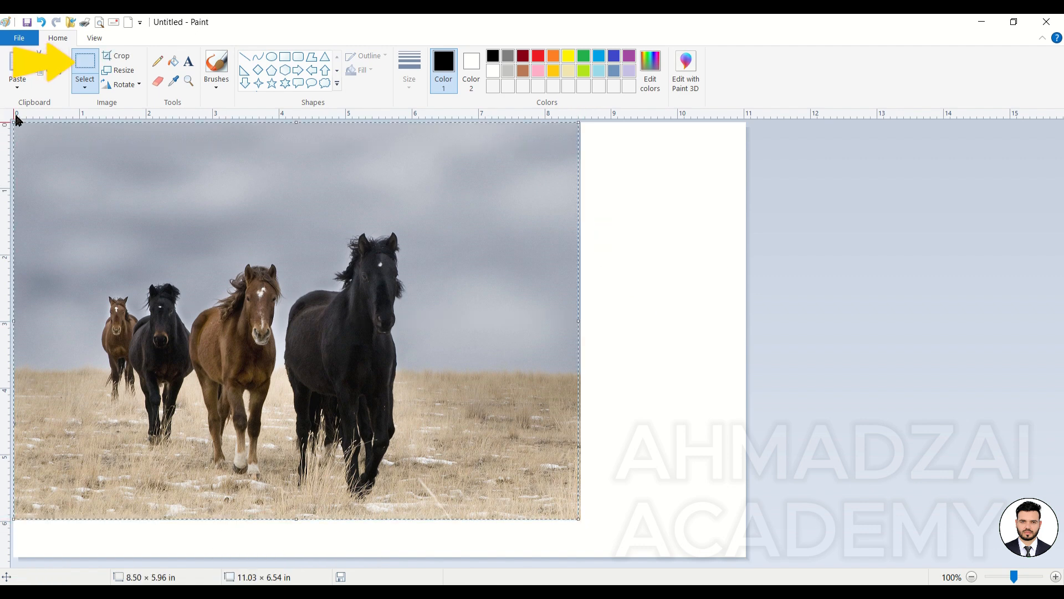
{"action": "left_click", "coordinate": [117, 56]}
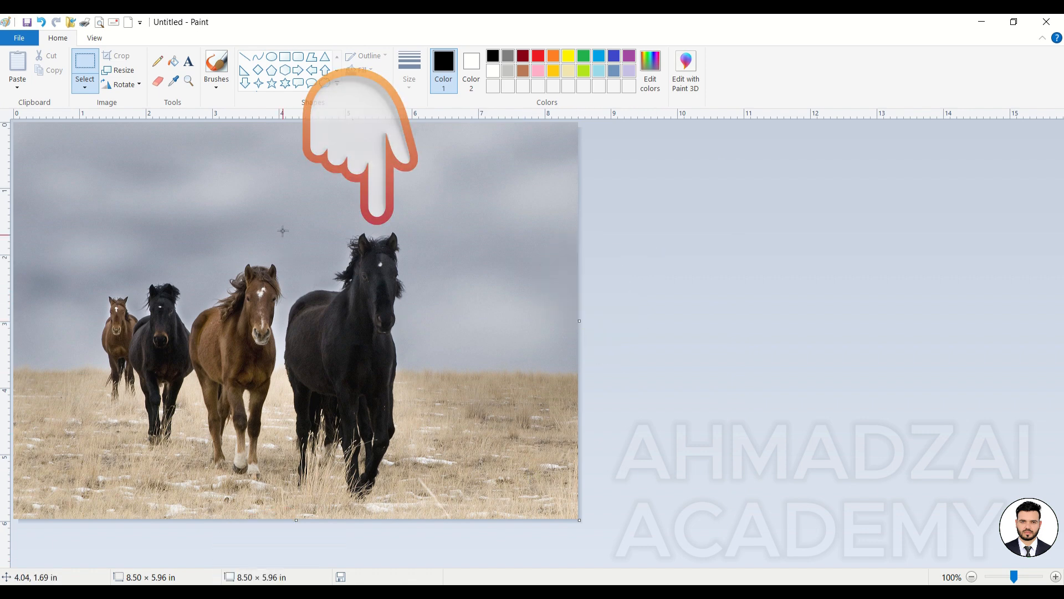
Crop the photo to a rectangular selection around the front black horse, about 2.29 × 4.50 in
{"action": "left_click_drag", "start_coordinate": [286, 213], "coordinate": [435, 510]}
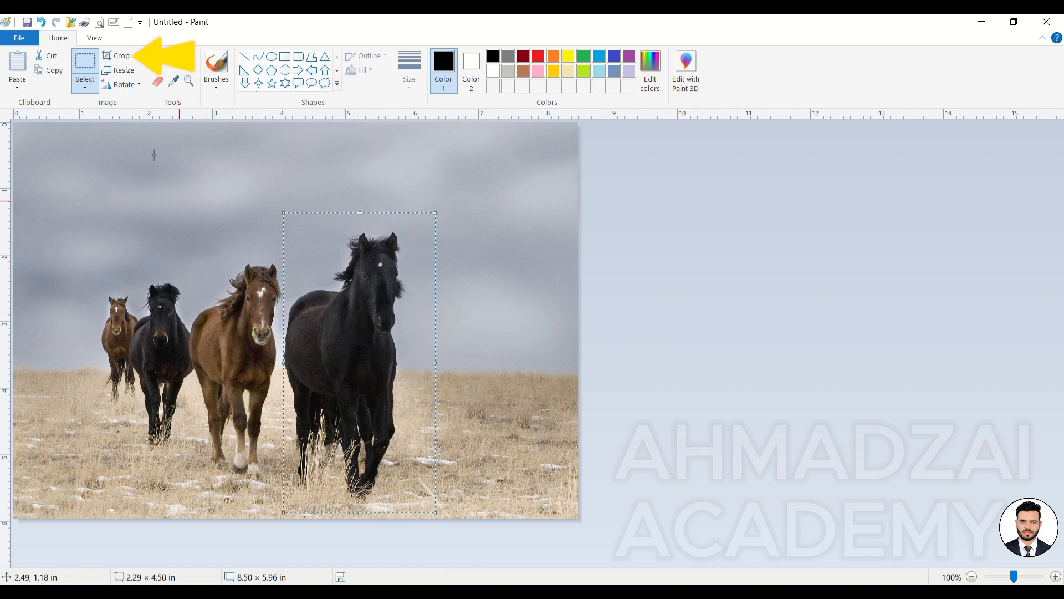
{"action": "left_click", "coordinate": [118, 56]}
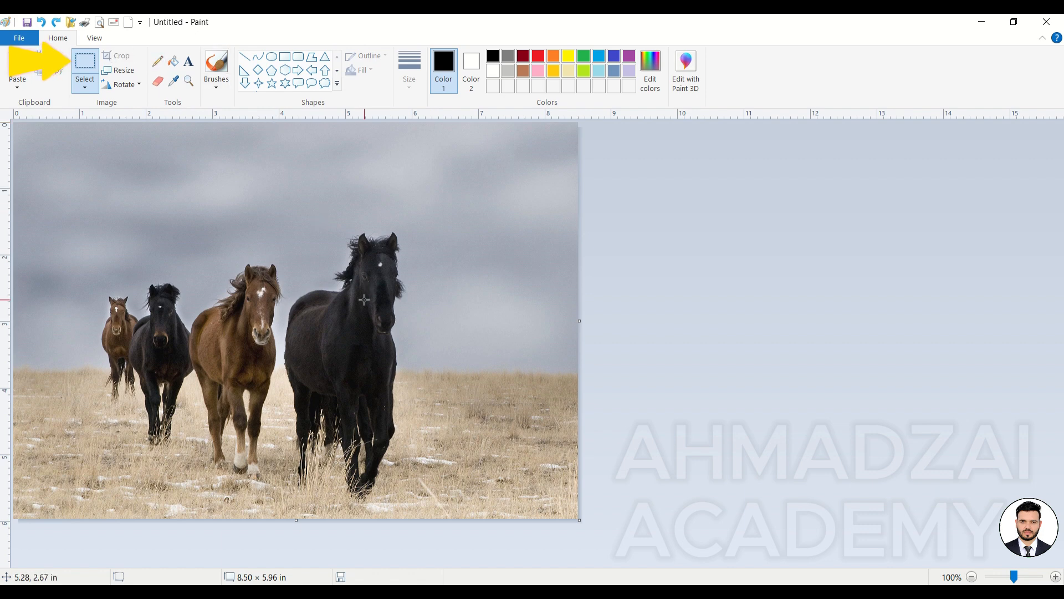
Make a rectangular selection about 2.01 × 1.96 in over the sky beside the front black horse's head
{"action": "left_click", "coordinate": [85, 85]}
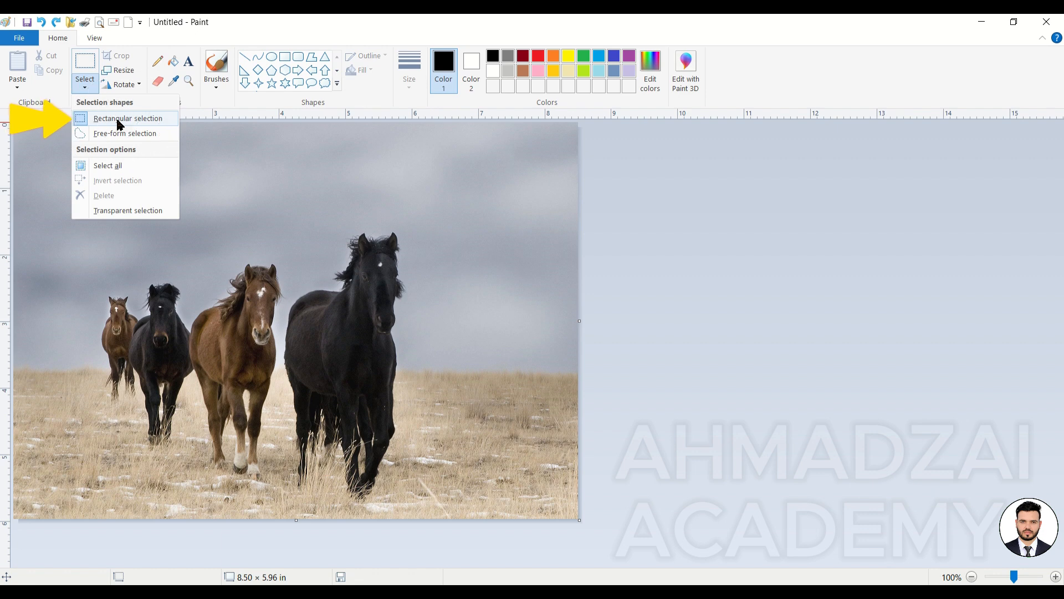
{"action": "left_click", "coordinate": [119, 118]}
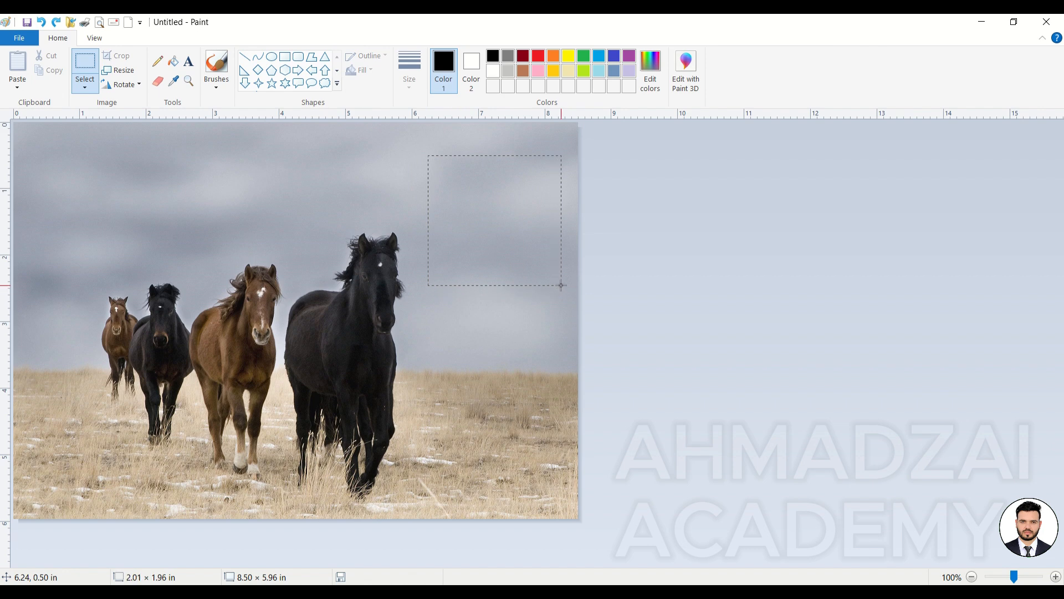
{"action": "left_click_drag", "start_coordinate": [561, 286], "coordinate": [562, 286]}
Draw a rough free-form selection around the front black horse, move the selected area sideways, and undo the move
{"action": "left_click", "coordinate": [84, 84]}
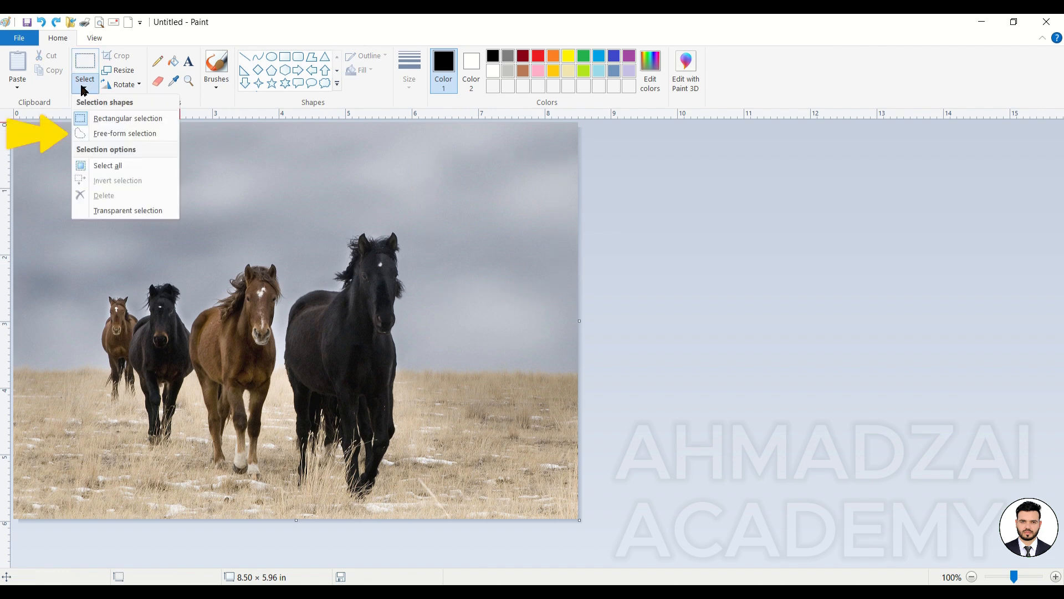
{"action": "left_click", "coordinate": [136, 133]}
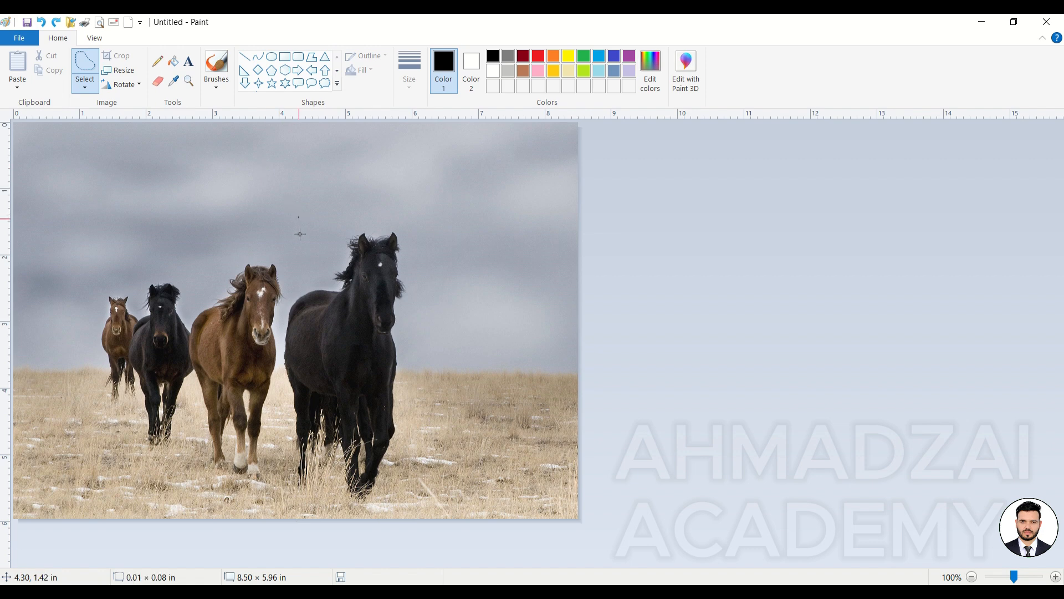
{"action": "mouse_move", "coordinate": [282, 422]}
{"action": "left_mouse_down"}
{"action": "mouse_move", "coordinate": [300, 459]}
{"action": "mouse_move", "coordinate": [395, 482]}
{"action": "left_mouse_up"}
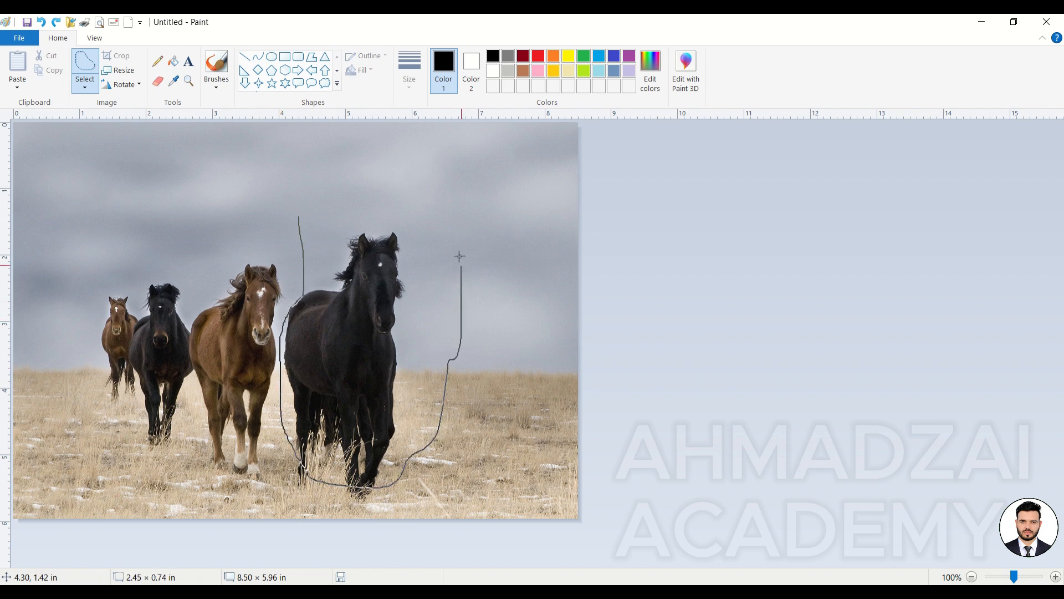
{"action": "left_click_drag", "start_coordinate": [311, 216], "coordinate": [310, 217]}
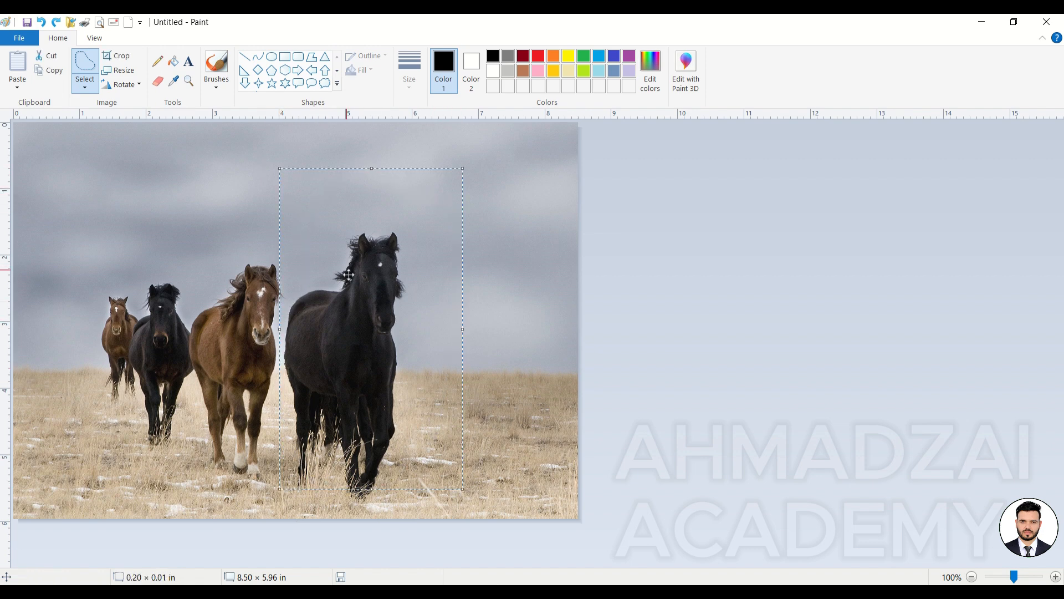
{"action": "left_click_drag", "start_coordinate": [367, 300], "coordinate": [468, 296]}
{"action": "key", "text": "ctrl+z"}
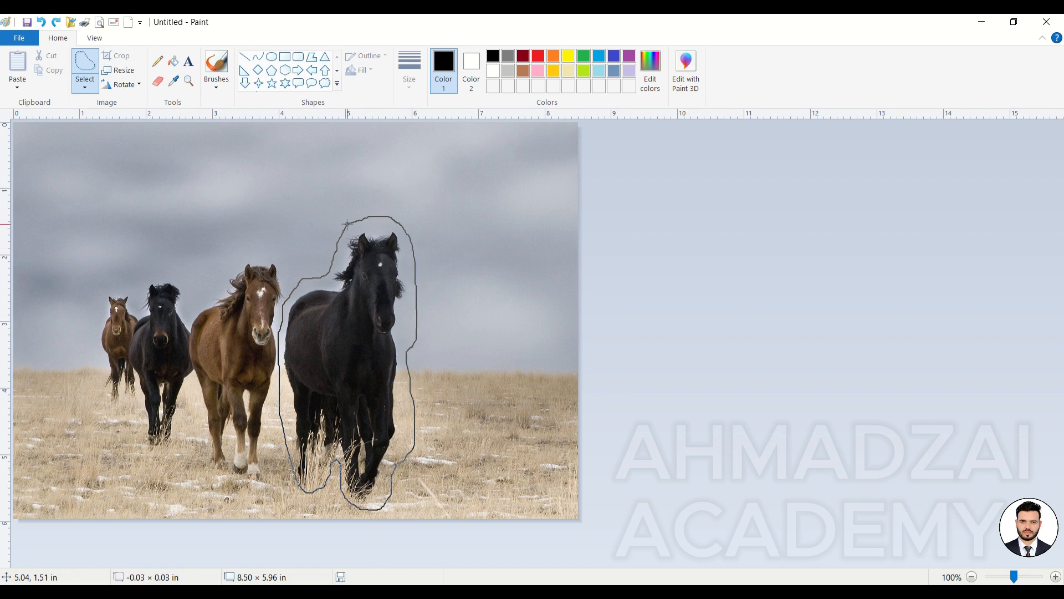
Outline the front black horse closely with a free-form selection, move it over the rear horses, and undo the move
{"action": "left_click_drag", "start_coordinate": [348, 224], "coordinate": [348, 224]}
{"action": "mouse_move", "coordinate": [377, 314]}
{"action": "left_mouse_down"}
{"action": "mouse_move", "coordinate": [285, 262]}
{"action": "mouse_move", "coordinate": [143, 228]}
{"action": "left_mouse_up"}
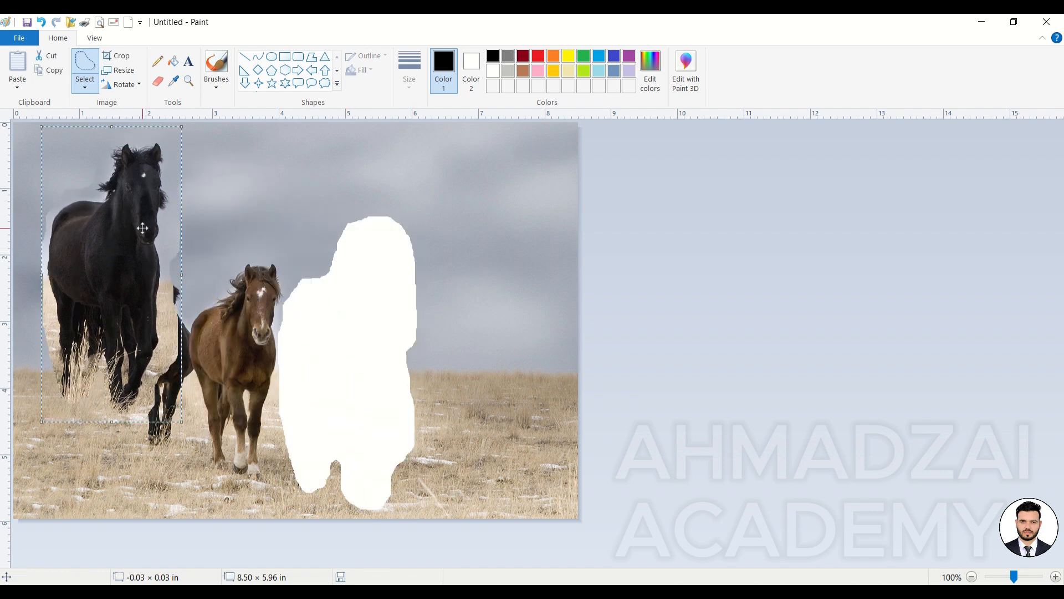
{"action": "key", "text": "ctrl+z"}
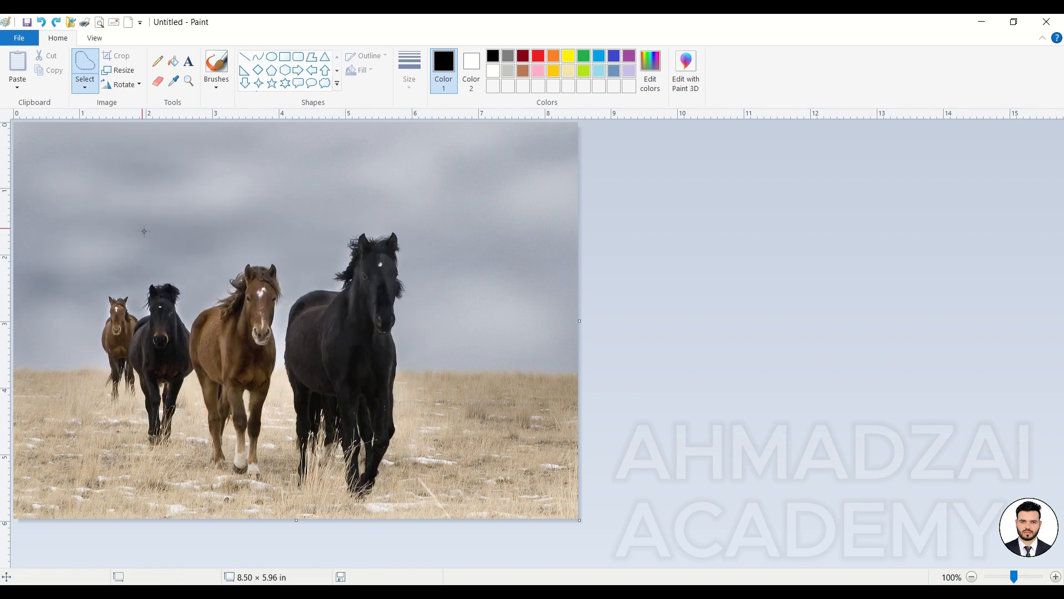
Select the entire picture, delete it, and undo the deletion
{"action": "left_click", "coordinate": [85, 87]}
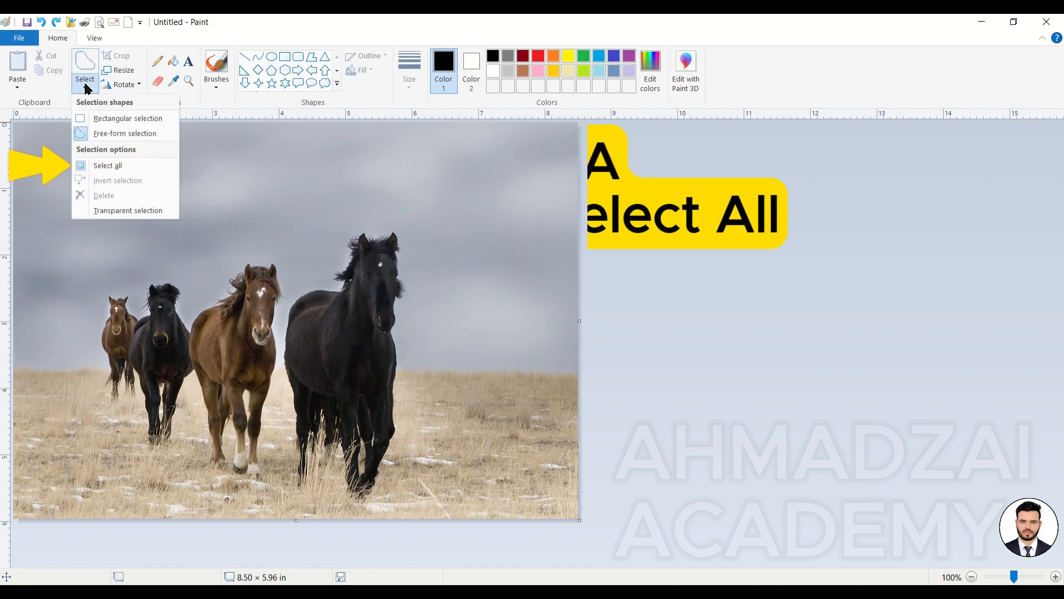
{"action": "left_click", "coordinate": [157, 165]}
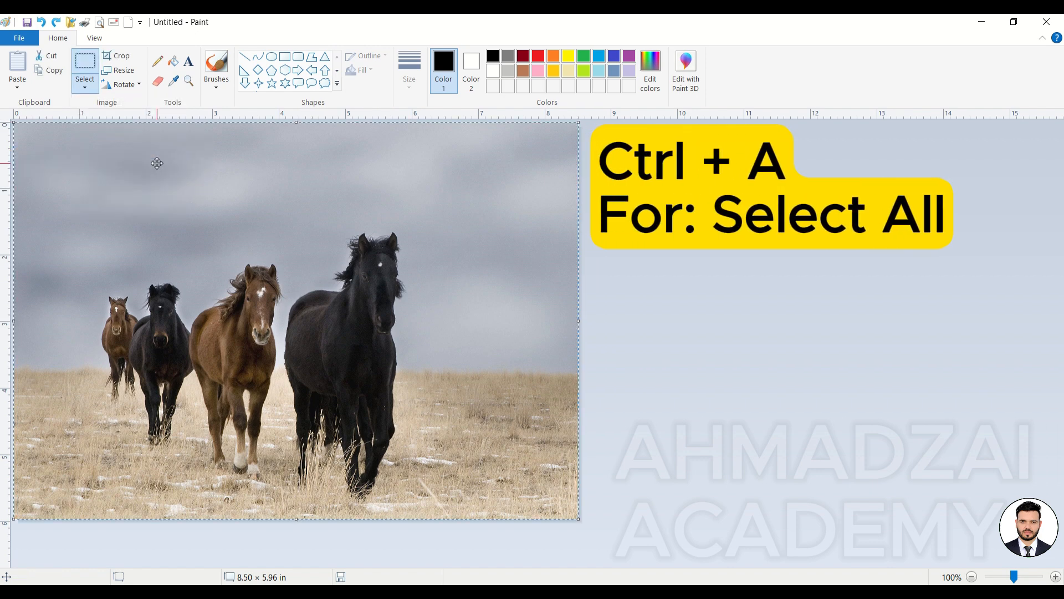
{"action": "left_click", "coordinate": [88, 86]}
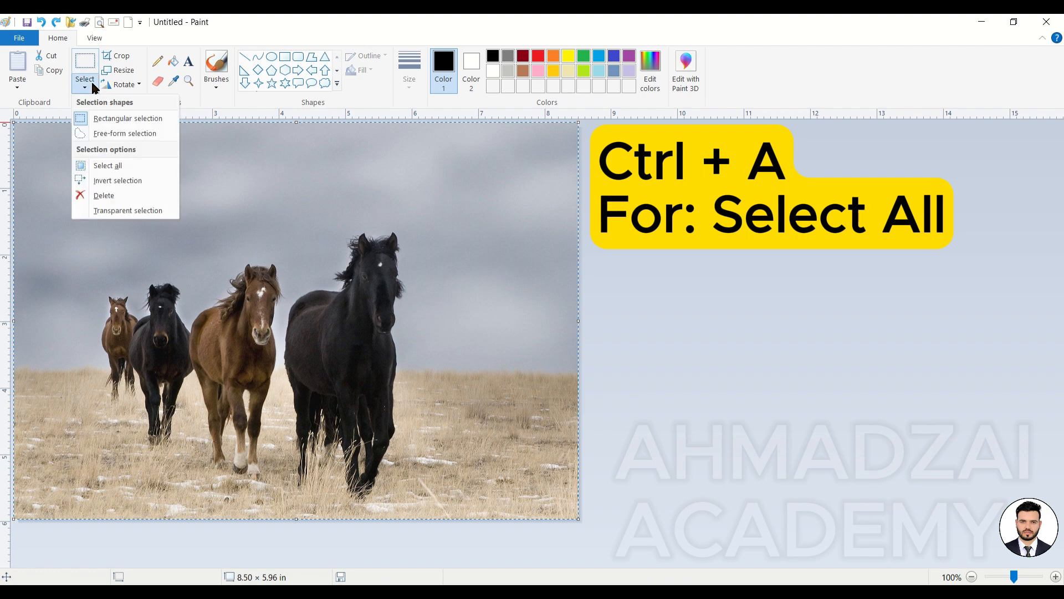
{"action": "left_click", "coordinate": [104, 197]}
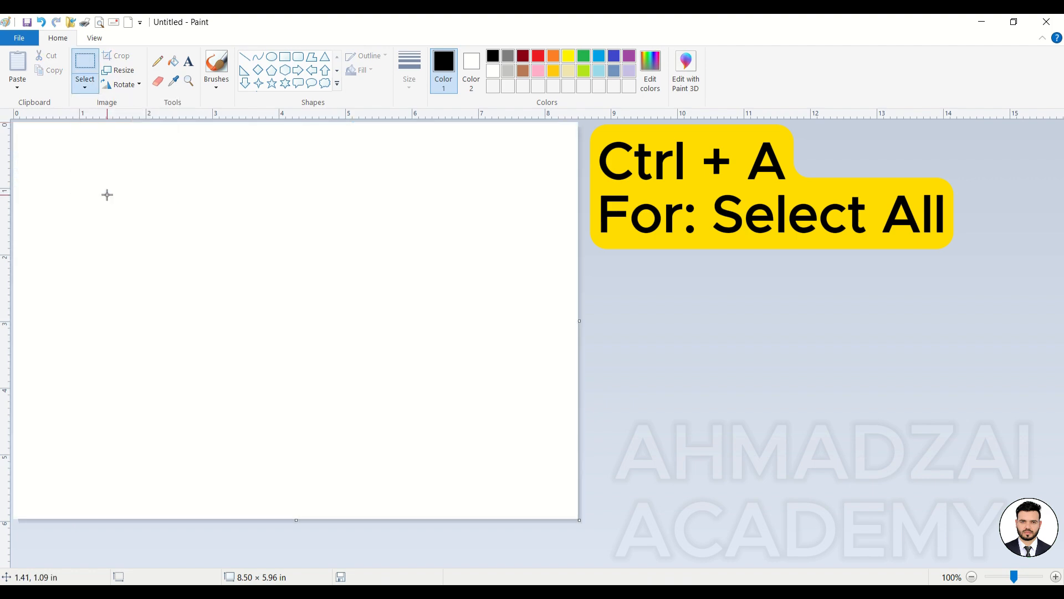
{"action": "key", "text": "ctrl+z"}
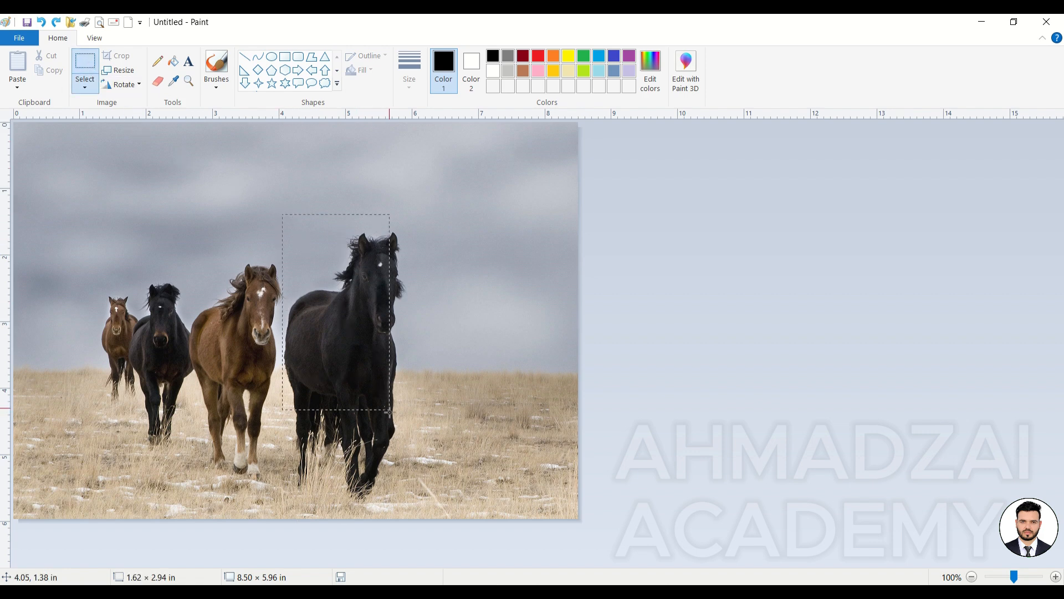
Delete a rectangular selection about 2.08 × 4.40 in around the front black horse, and undo the deletion
{"action": "left_click_drag", "start_coordinate": [419, 505], "coordinate": [420, 506]}
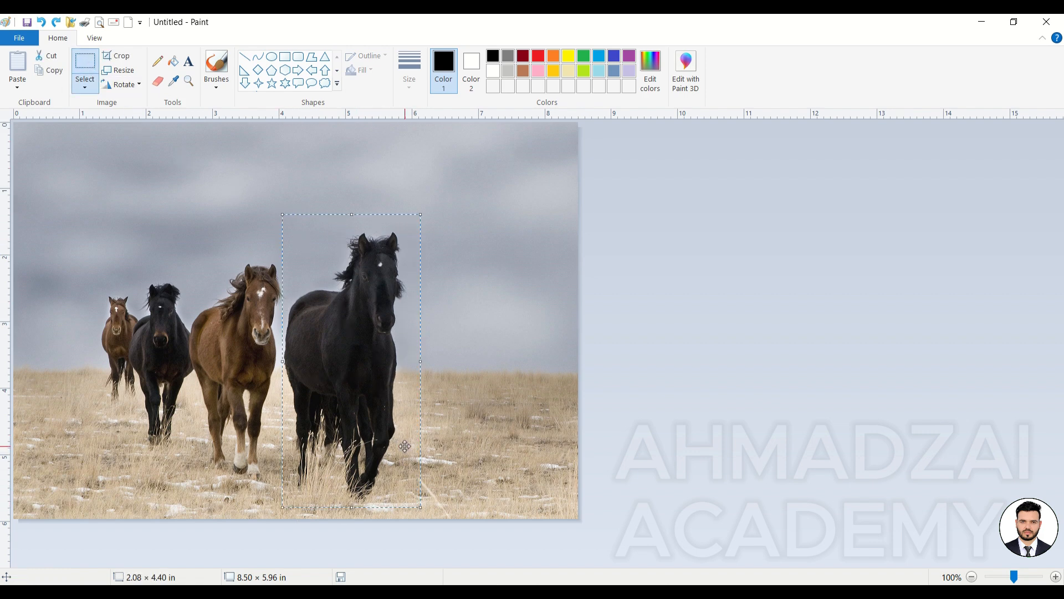
{"action": "left_click", "coordinate": [84, 88]}
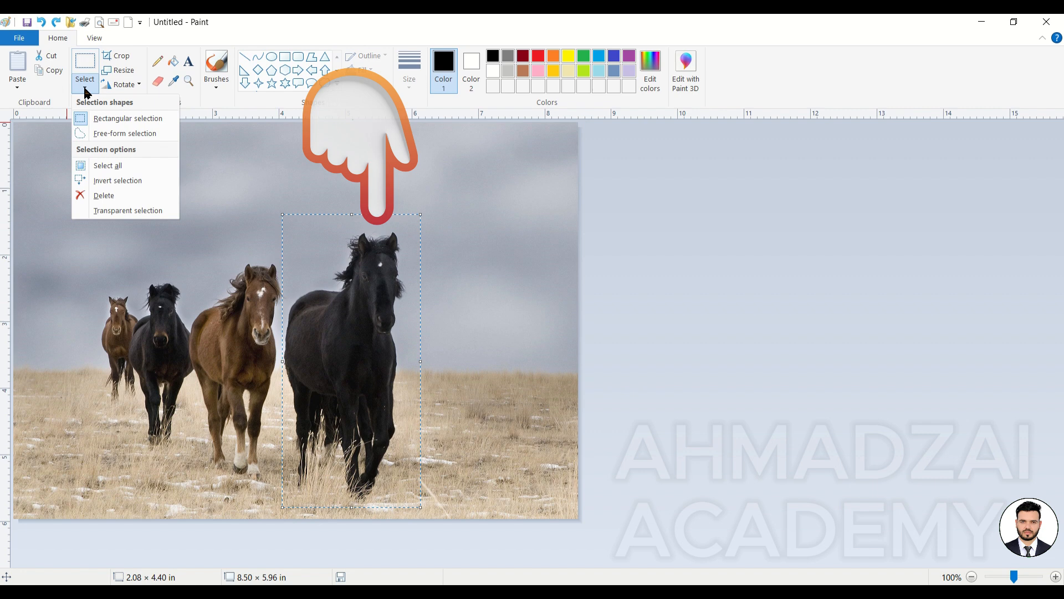
{"action": "left_click", "coordinate": [102, 196]}
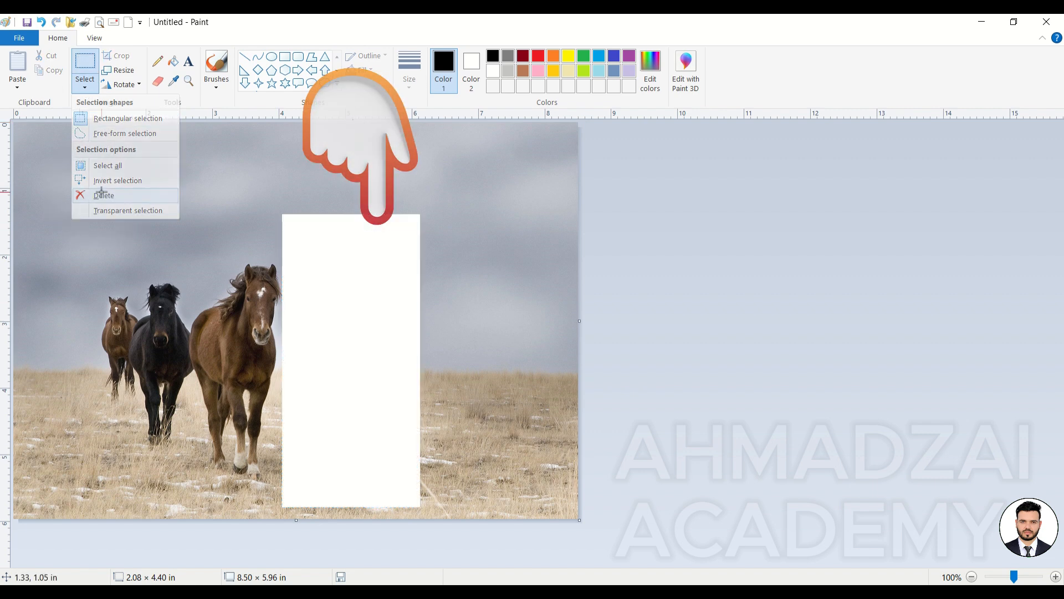
{"action": "key", "text": "ctrl+z"}
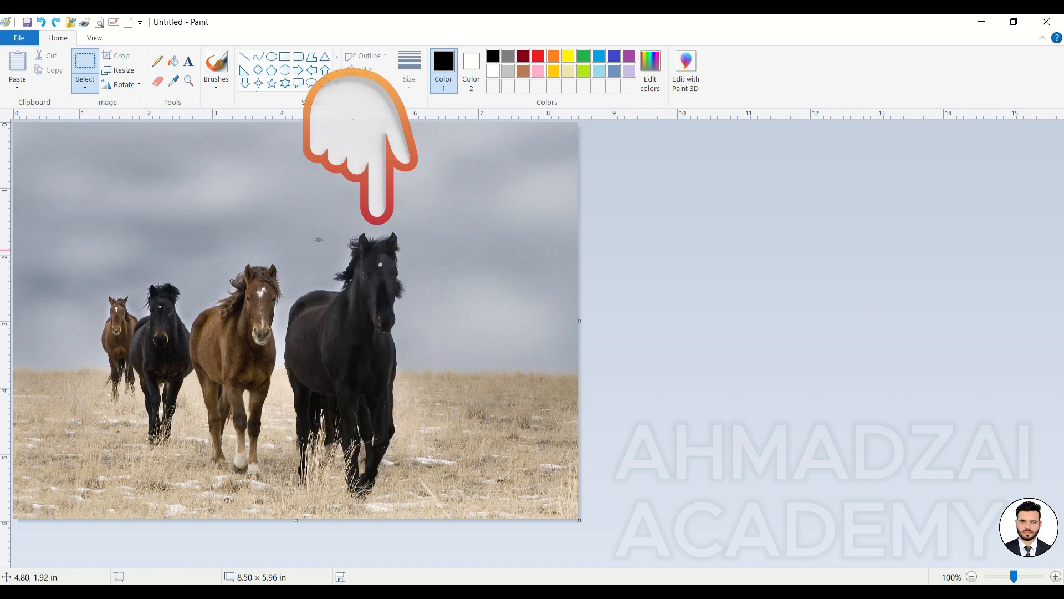
Select the front black horse with a rectangle about 2.08 × 4.48 in, delete everything outside it by inverting the selection, and undo the deletion
{"action": "left_click_drag", "start_coordinate": [285, 212], "coordinate": [422, 509]}
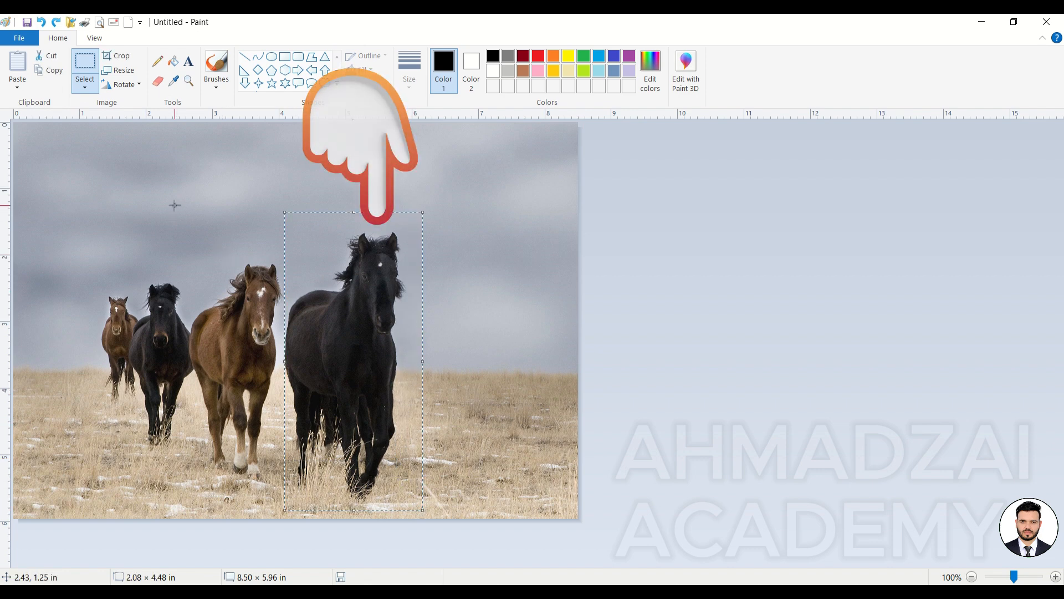
{"action": "left_click", "coordinate": [85, 82]}
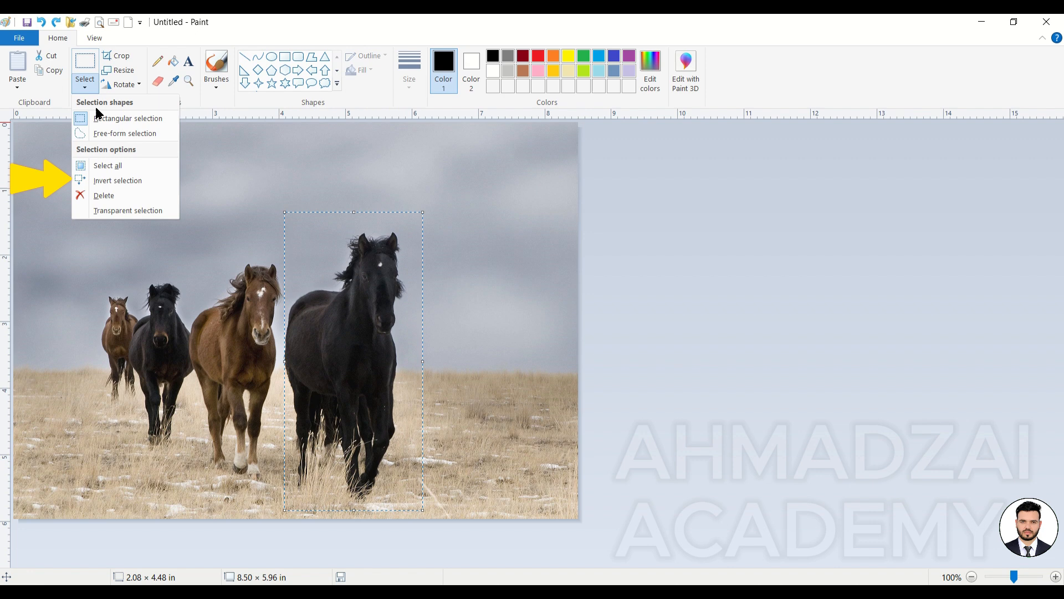
{"action": "left_click", "coordinate": [143, 180]}
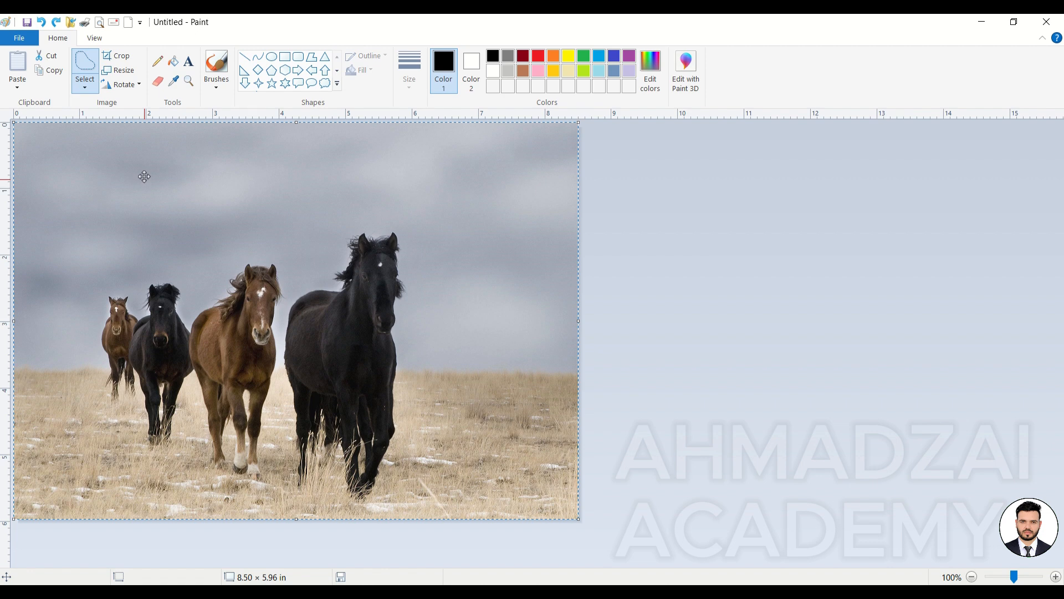
{"action": "left_click", "coordinate": [84, 86]}
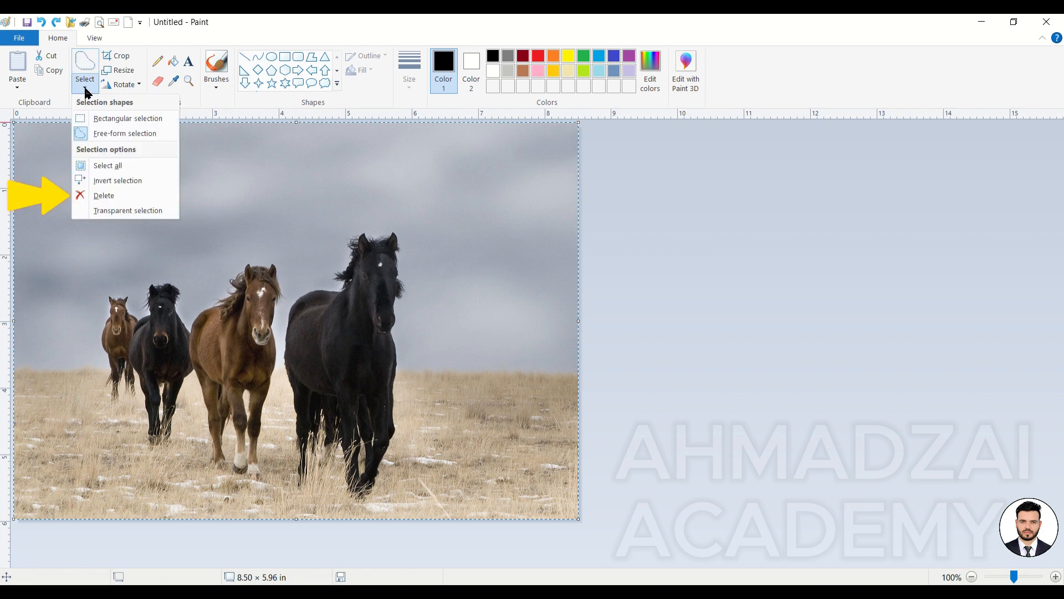
{"action": "left_click", "coordinate": [104, 196]}
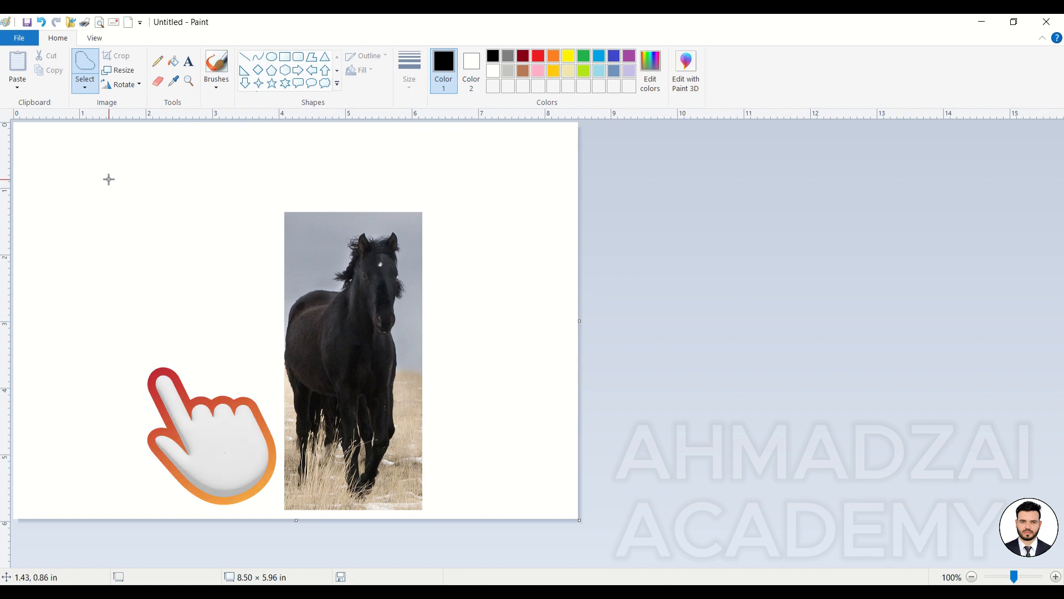
{"action": "key", "text": "ctrl+z"}
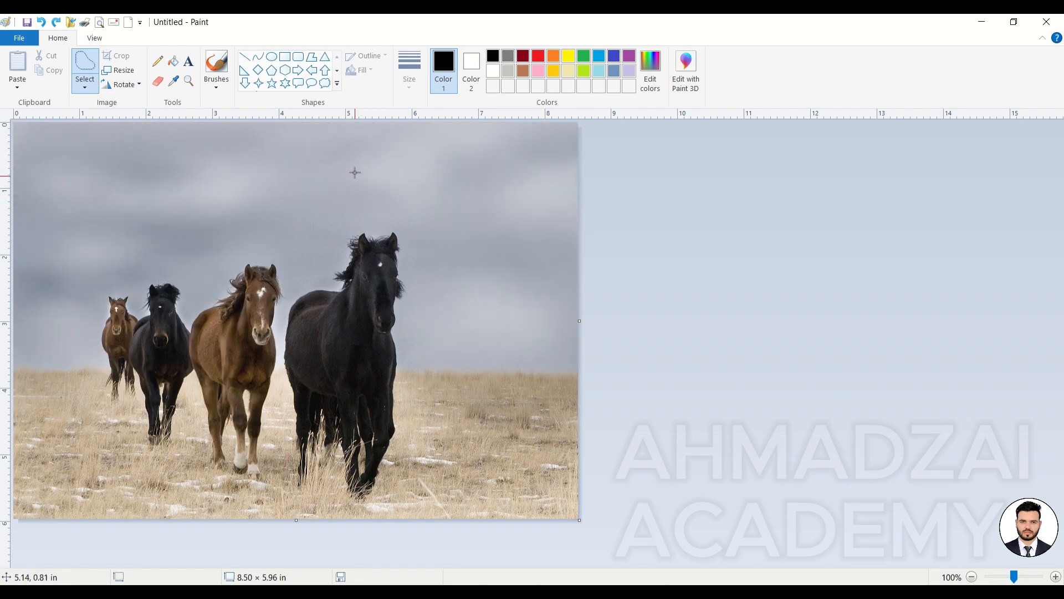
Select the photo's front-horse half with a rectangle about 4.50 × 5.91 in, and invert the selection
{"action": "left_click_drag", "start_coordinate": [288, 134], "coordinate": [534, 555]}
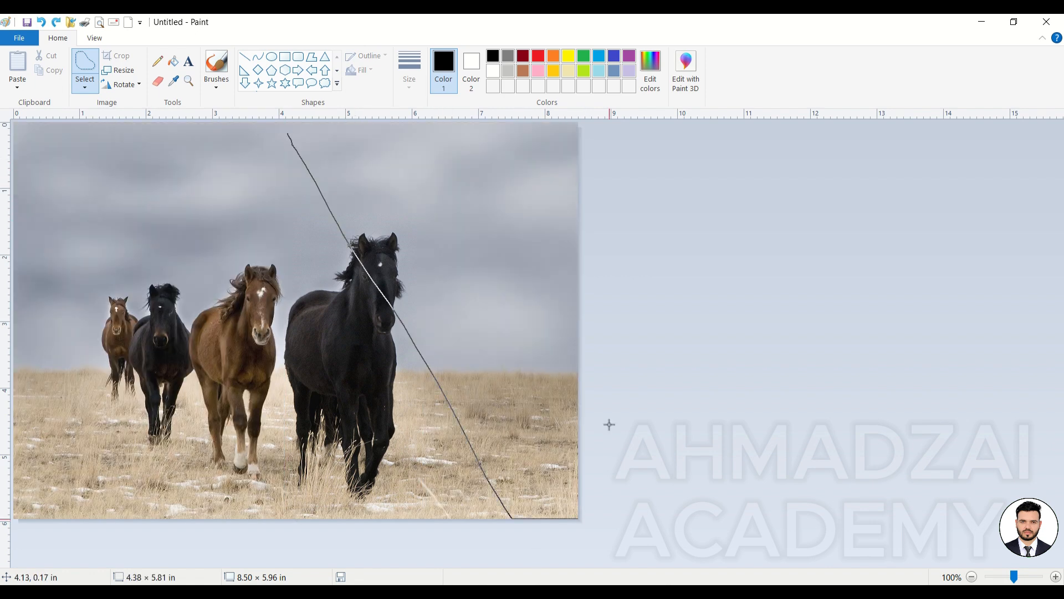
{"action": "mouse_move", "coordinate": [610, 424]}
{"action": "left_mouse_down"}
{"action": "mouse_move", "coordinate": [542, 192]}
{"action": "mouse_move", "coordinate": [393, 100]}
{"action": "mouse_move", "coordinate": [321, 124]}
{"action": "left_mouse_up"}
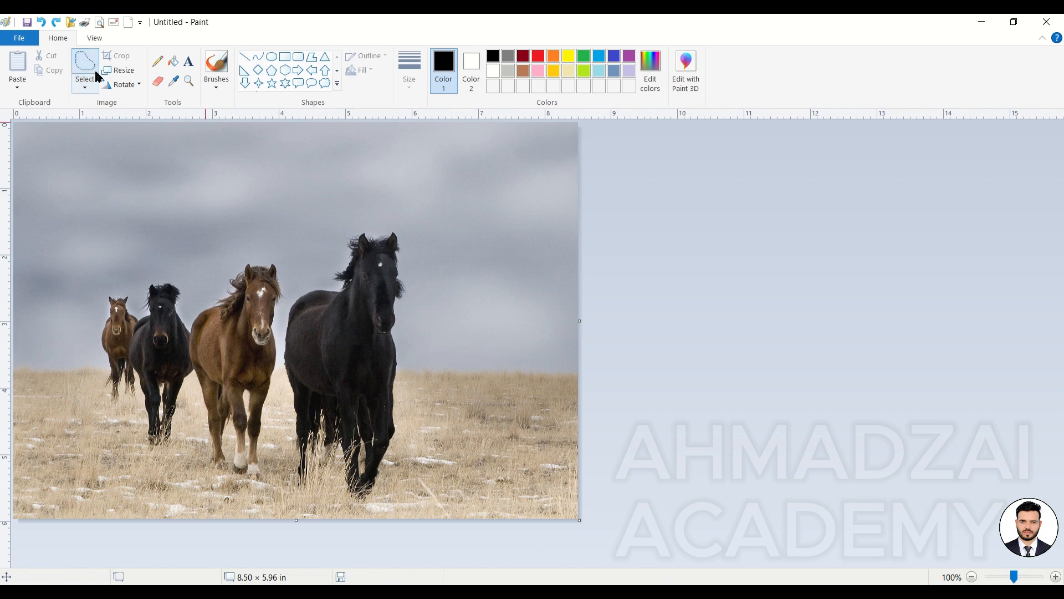
{"action": "left_click", "coordinate": [85, 88]}
{"action": "left_click", "coordinate": [103, 116]}
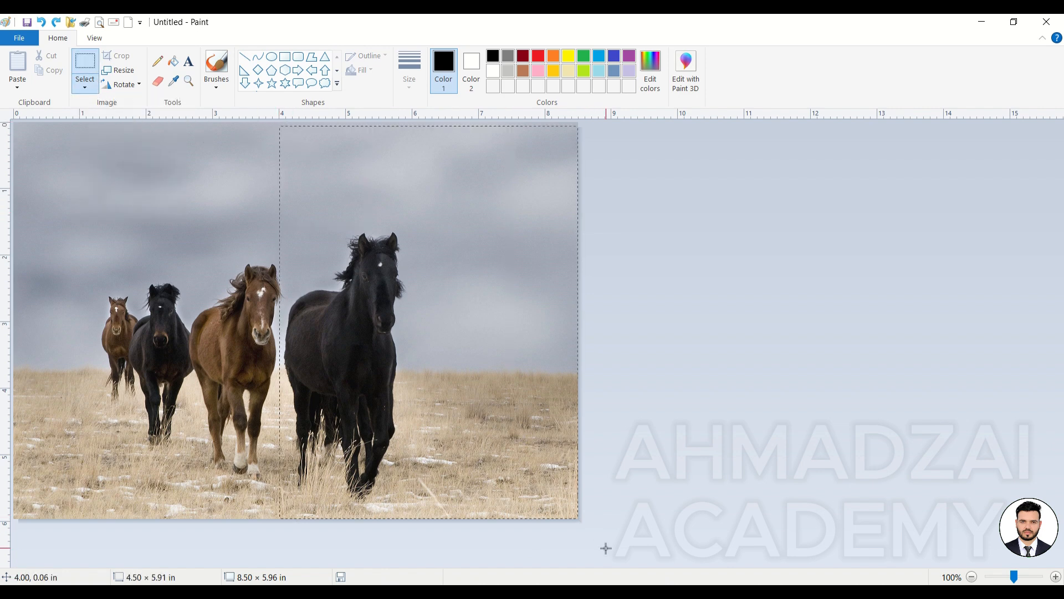
{"action": "left_click_drag", "start_coordinate": [606, 547], "coordinate": [606, 548]}
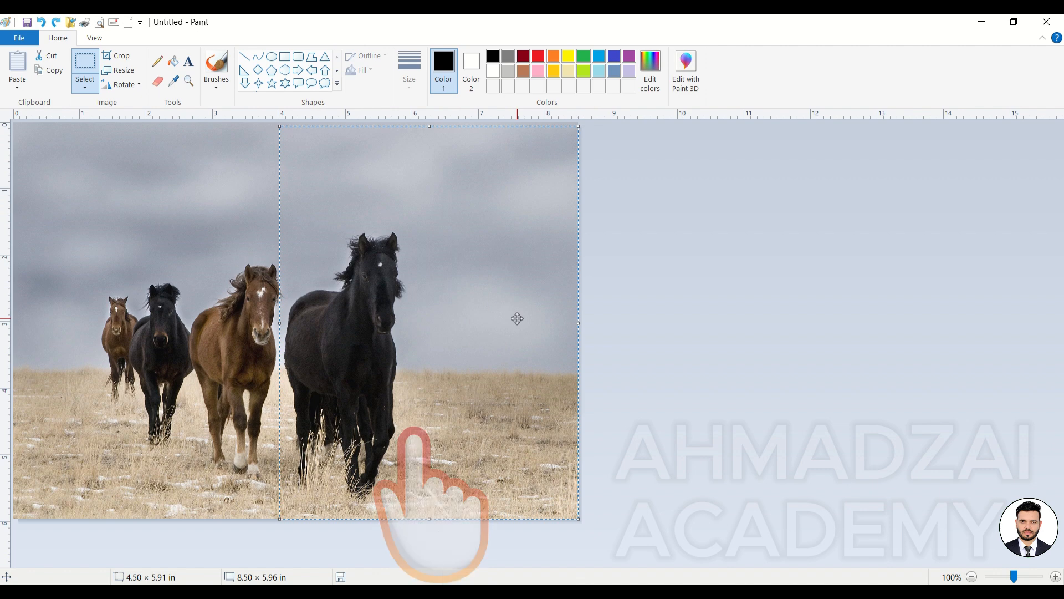
{"action": "left_click", "coordinate": [86, 86]}
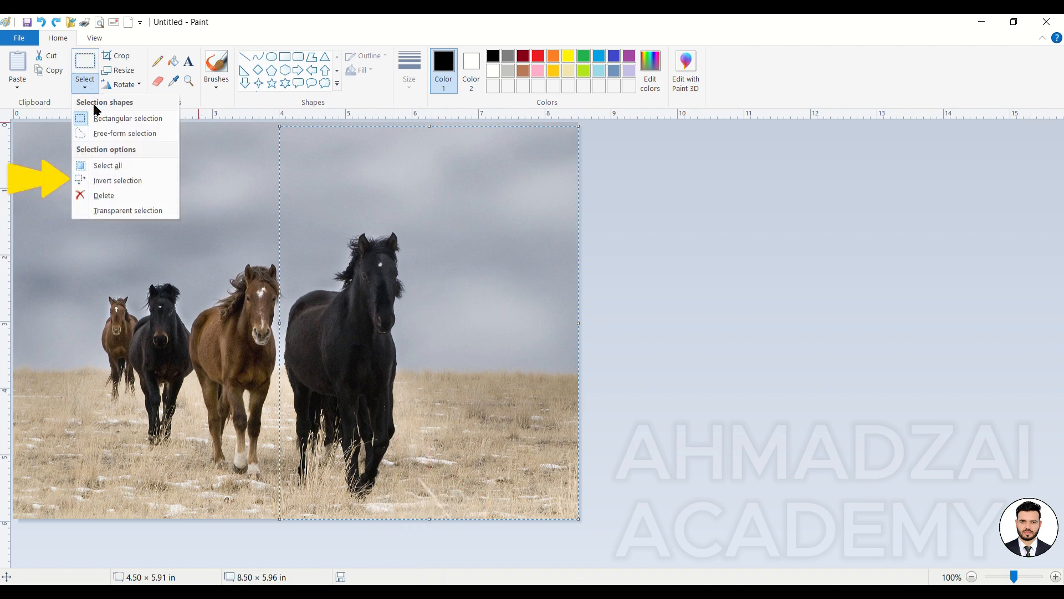
{"action": "left_click", "coordinate": [107, 185]}
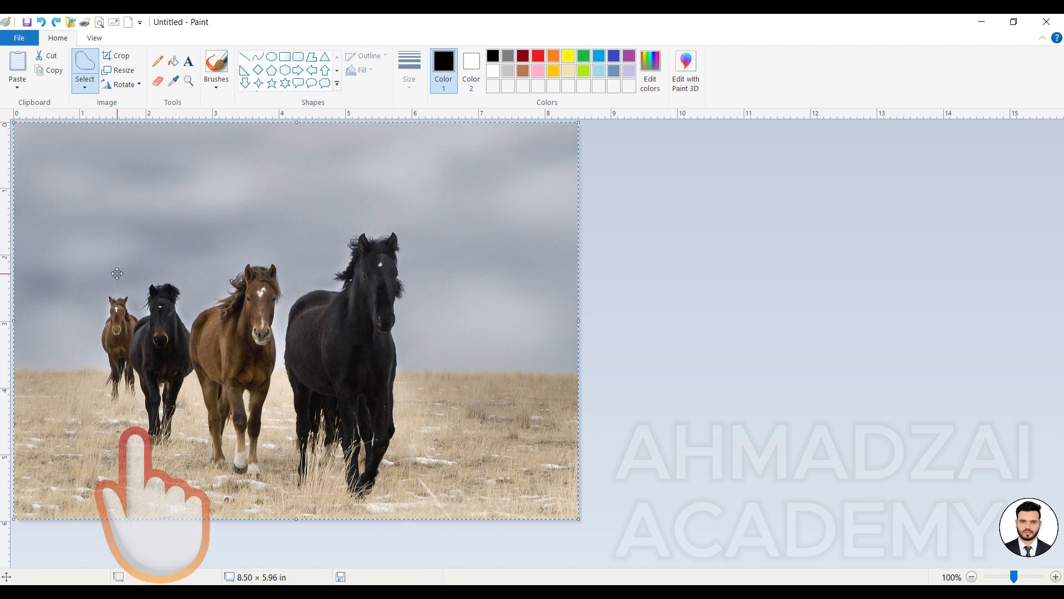
Delete everything outside the front-horse half of the photo, using the inverted selection
{"action": "left_click", "coordinate": [85, 86]}
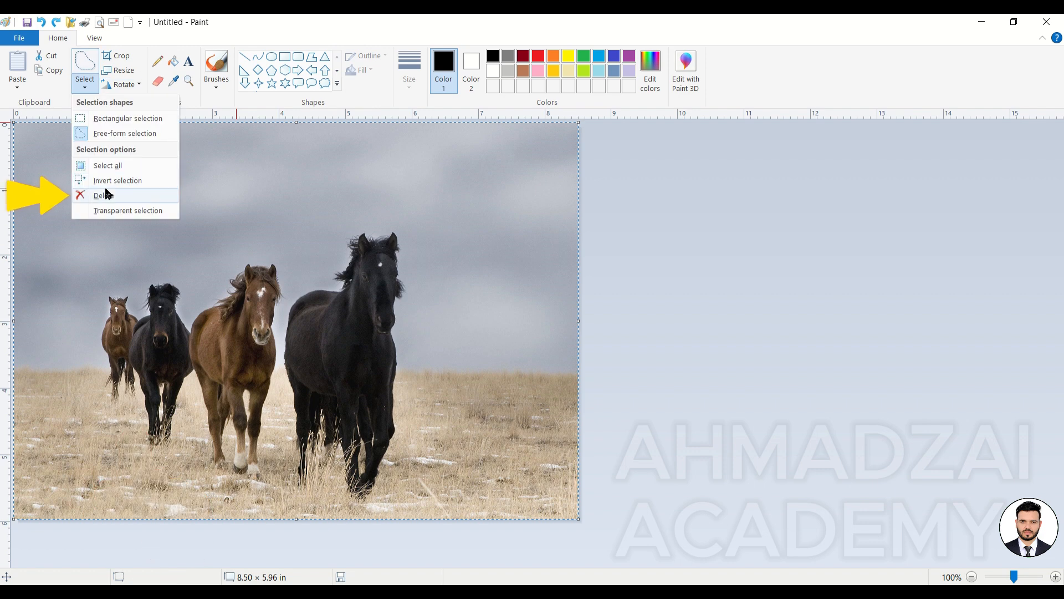
{"action": "left_click", "coordinate": [106, 196]}
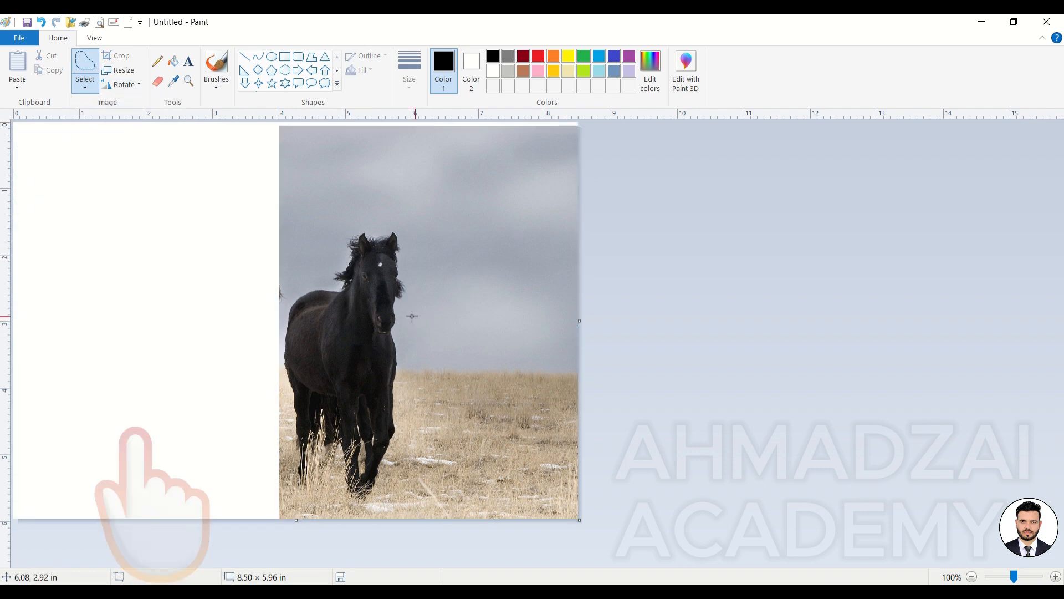
{"action": "left_click", "coordinate": [84, 86]}
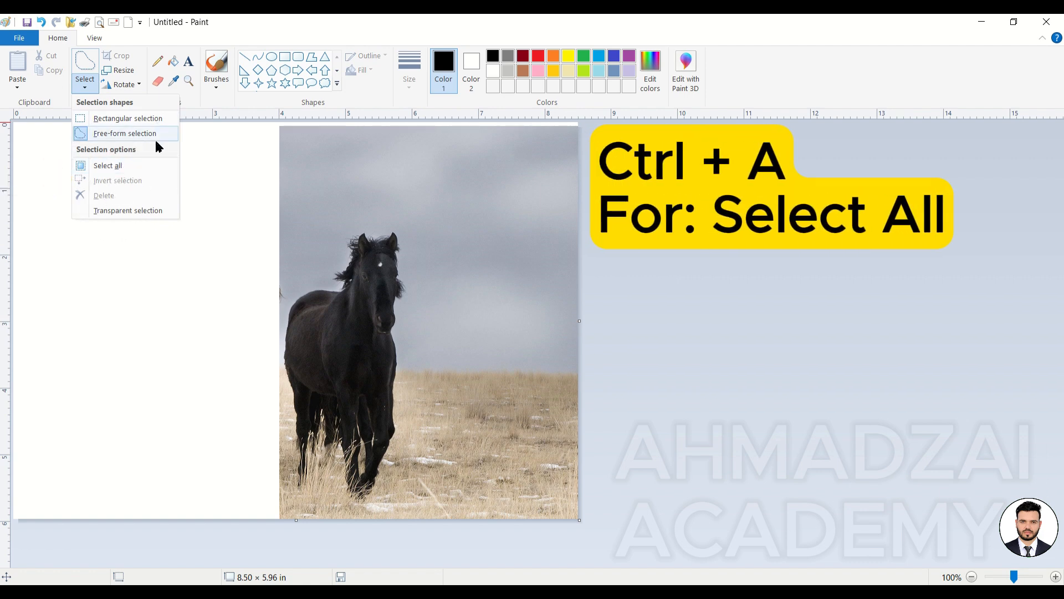
{"action": "left_click", "coordinate": [207, 211]}
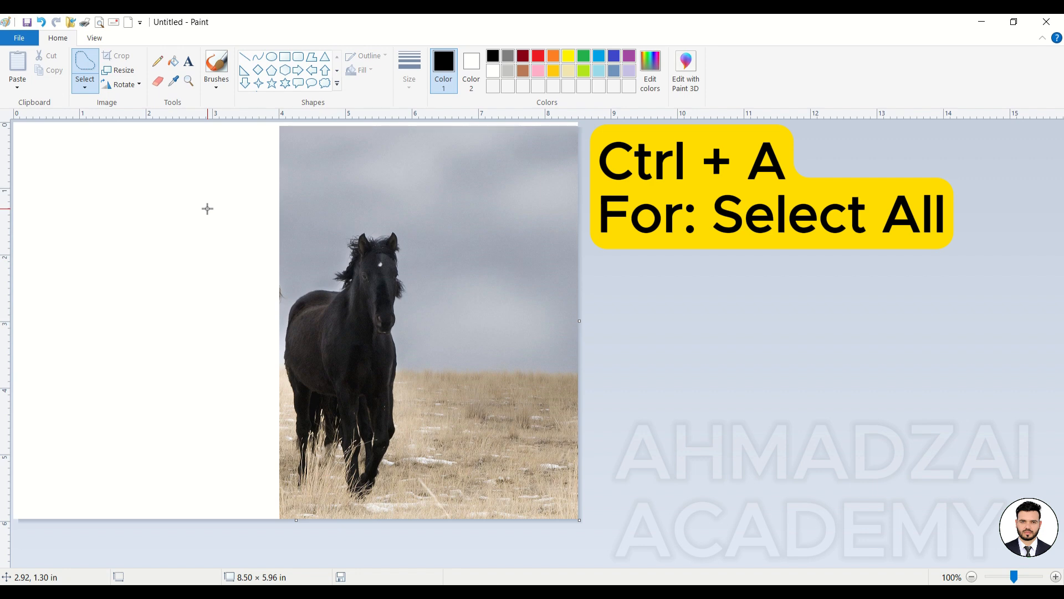
{"action": "key", "text": "alt+h"}
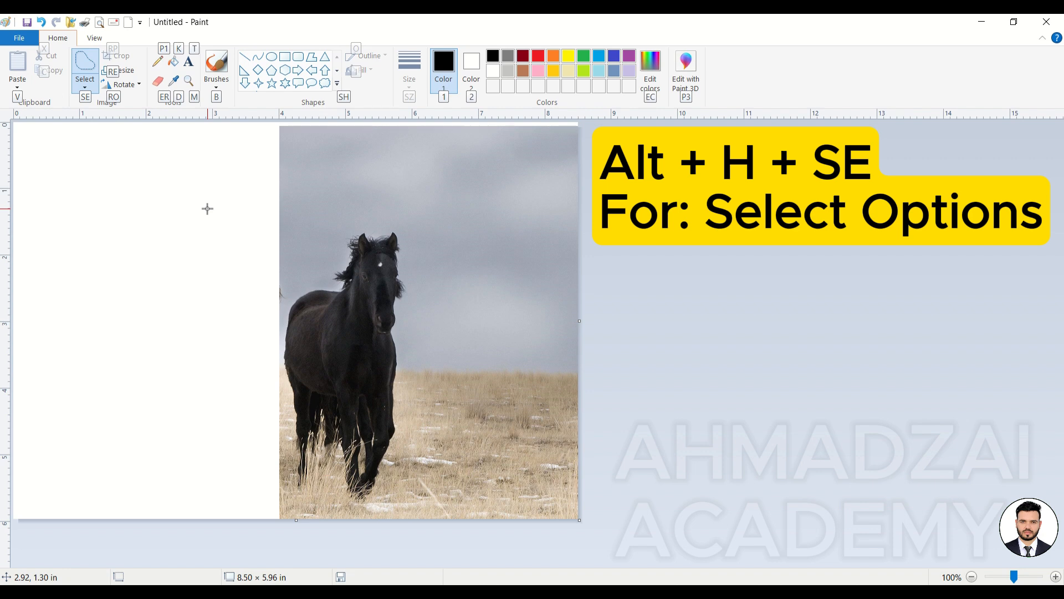
{"action": "key", "text": "s"}
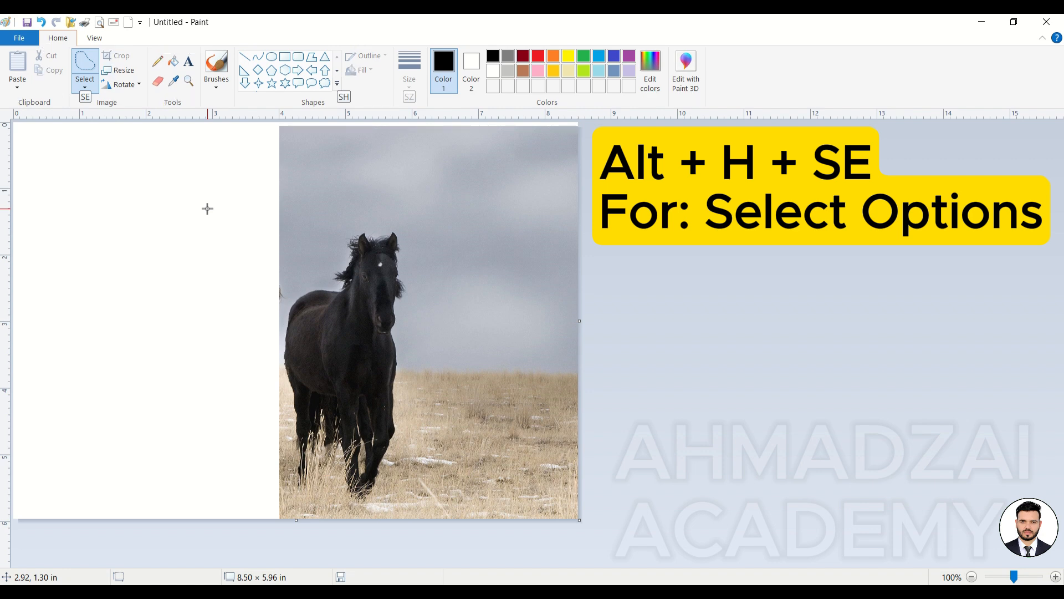
{"action": "key", "text": "e"}
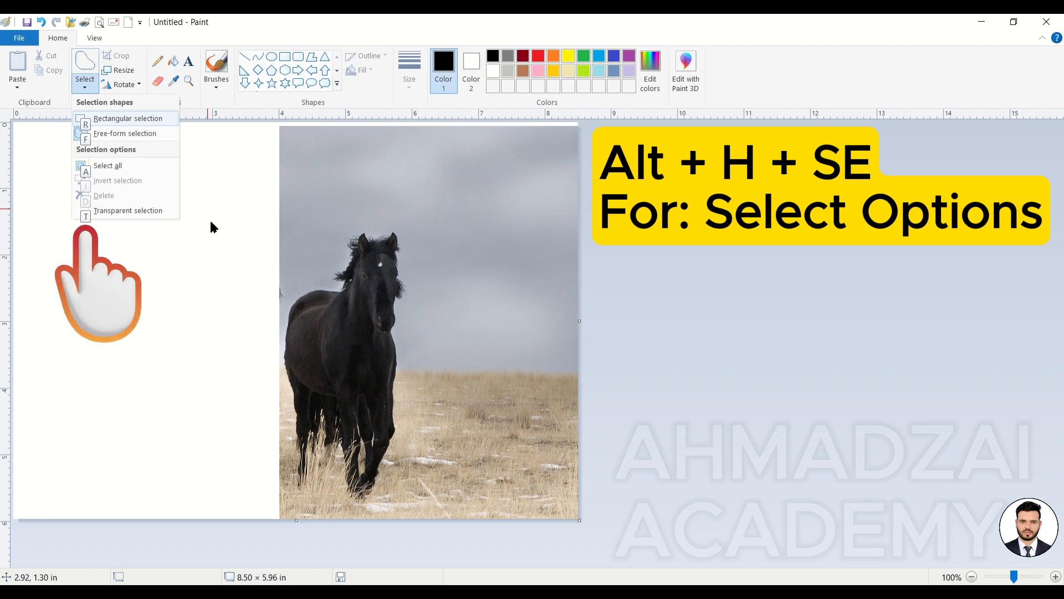
{"action": "left_click", "coordinate": [210, 219]}
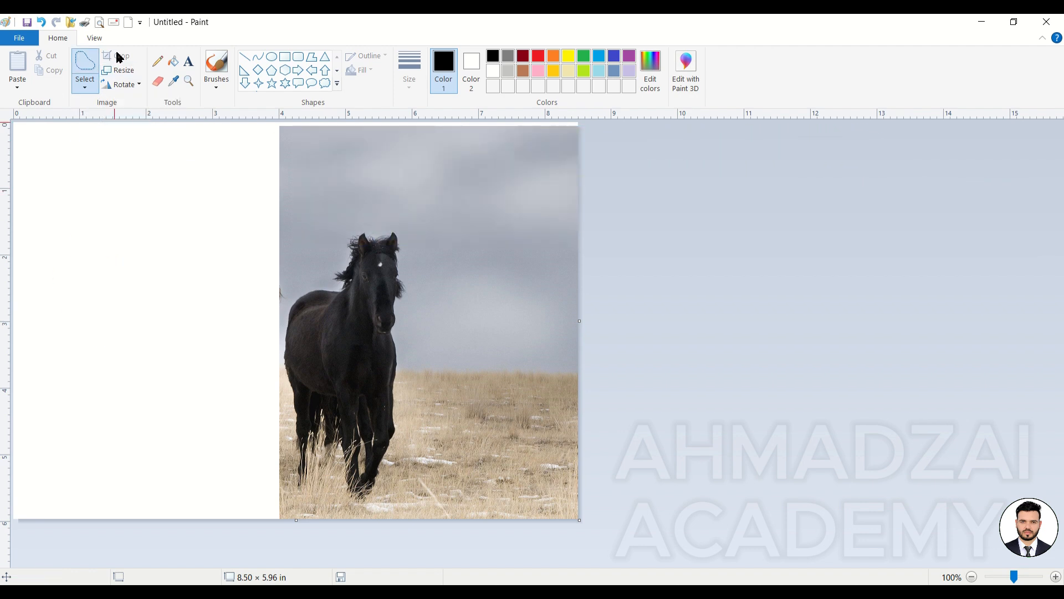
{"action": "left_click", "coordinate": [91, 79]}
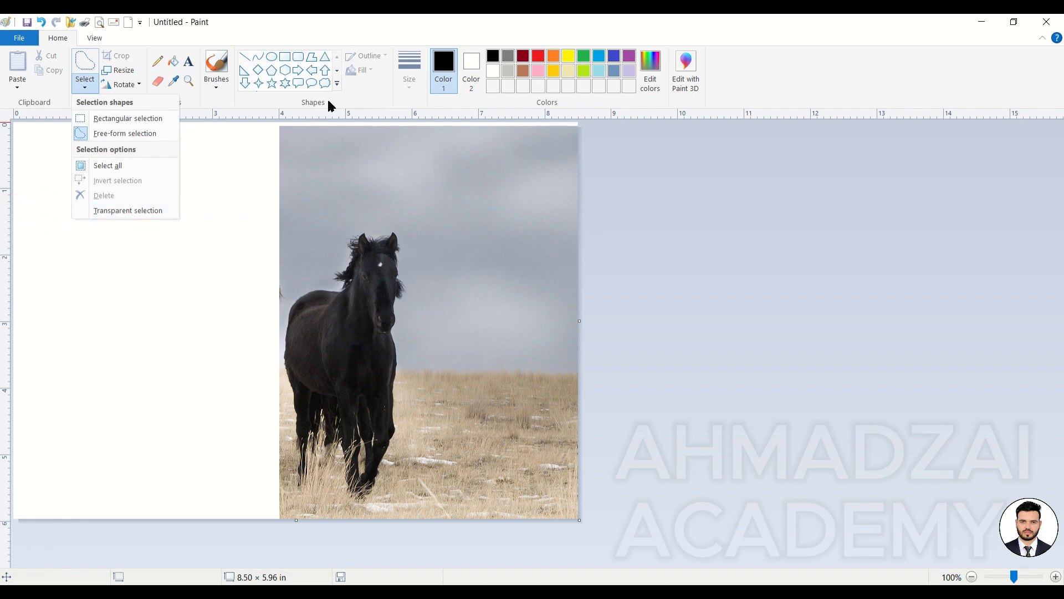
Draw a heart shape about 1.16 × 1.09 in on the blank white area beside the horse photo
{"action": "left_click", "coordinate": [339, 85]}
{"action": "left_click", "coordinate": [246, 99]}
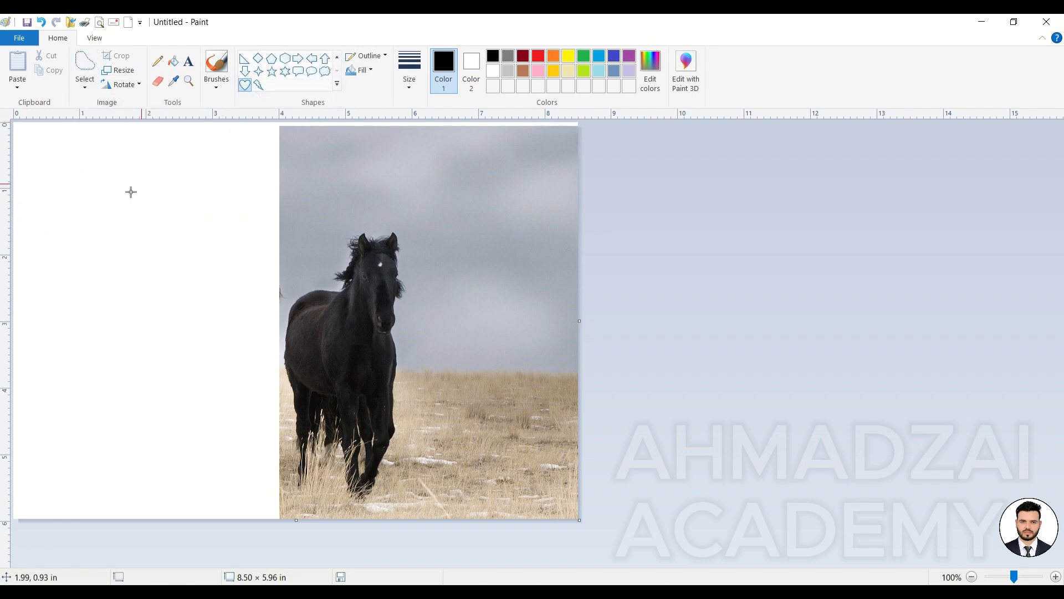
{"action": "left_click_drag", "start_coordinate": [113, 198], "coordinate": [190, 270]}
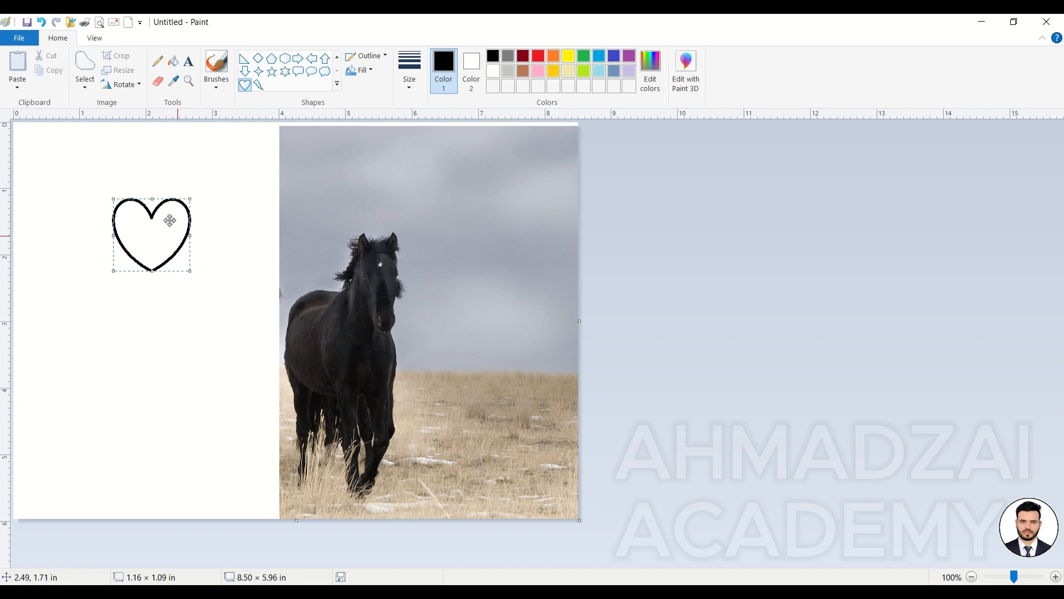
Select the heart with a rectangle about 1.71 × 1.80 in and move it onto the sky beside the horse's head
{"action": "left_click", "coordinate": [88, 90]}
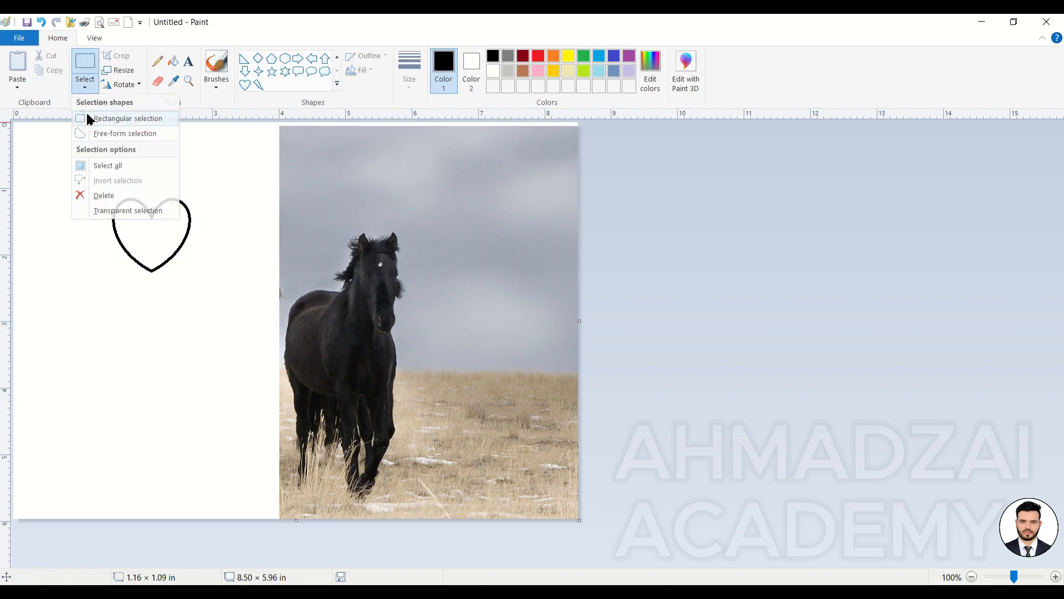
{"action": "left_click", "coordinate": [88, 115]}
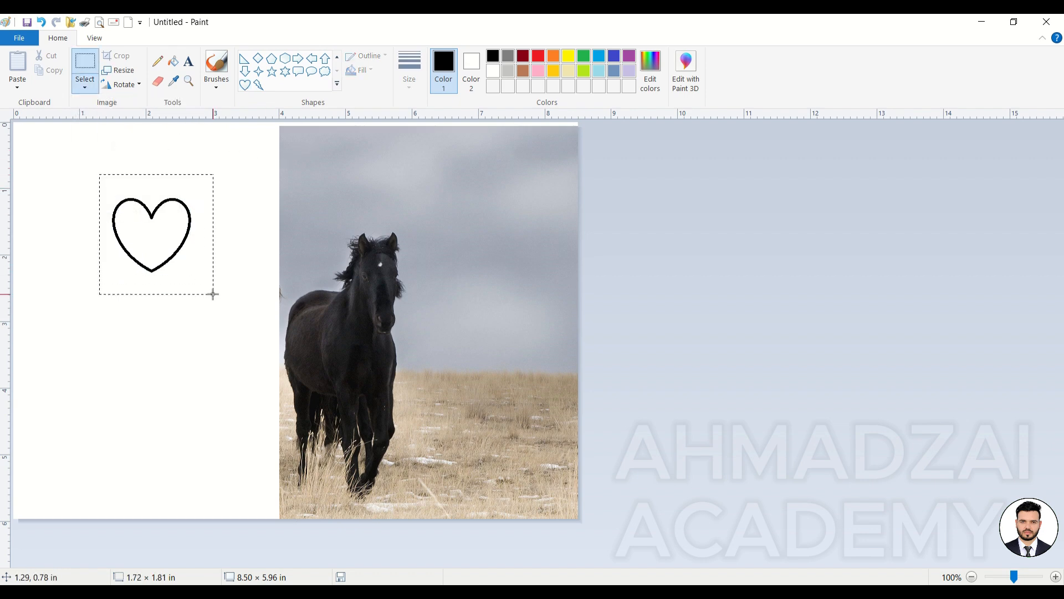
{"action": "left_click_drag", "start_coordinate": [213, 294], "coordinate": [212, 294]}
{"action": "left_click_drag", "start_coordinate": [173, 247], "coordinate": [466, 233]}
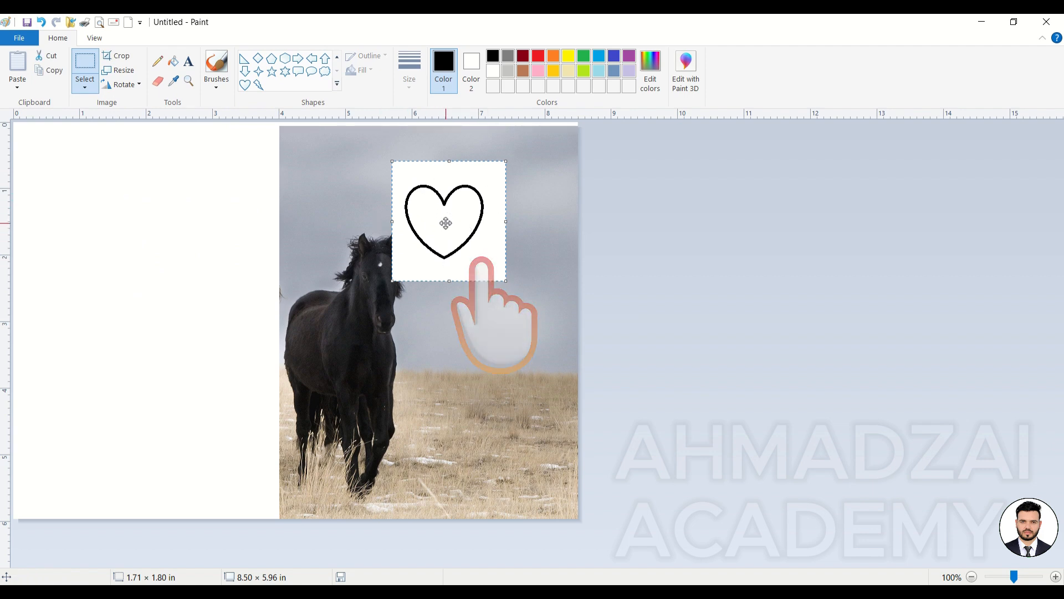
Turn on transparent selection and move the selected heart back to the blank white area
{"action": "left_click", "coordinate": [87, 85]}
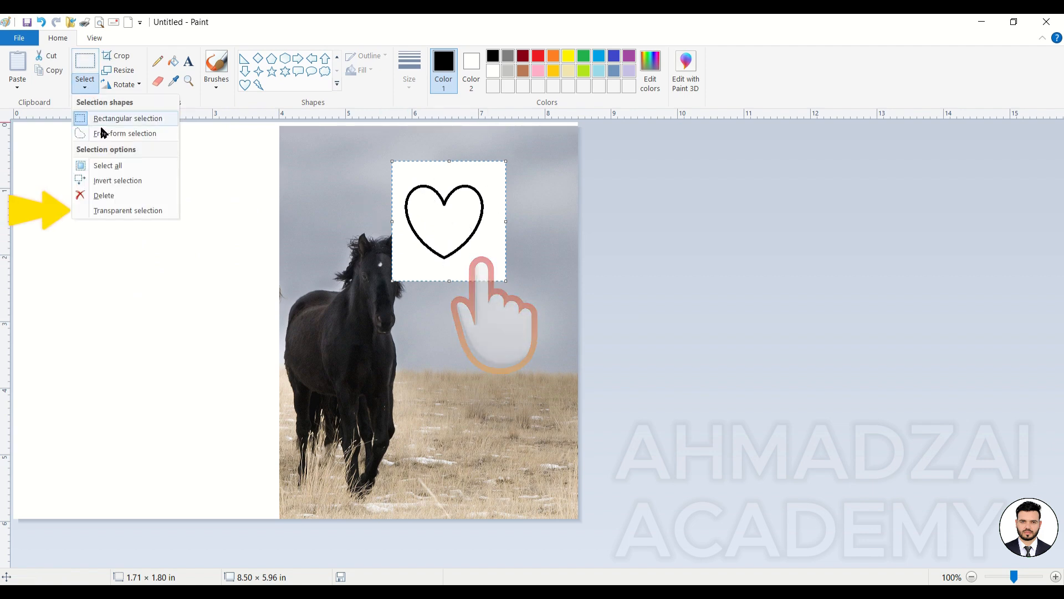
{"action": "left_click", "coordinate": [110, 211]}
{"action": "left_click_drag", "start_coordinate": [467, 242], "coordinate": [136, 245]}
Select the heart with a rectangle about 1.73 × 1.73 in, move it transparently over the sky, and undo the move
{"action": "left_click", "coordinate": [95, 188]}
{"action": "left_click_drag", "start_coordinate": [212, 301], "coordinate": [209, 298]}
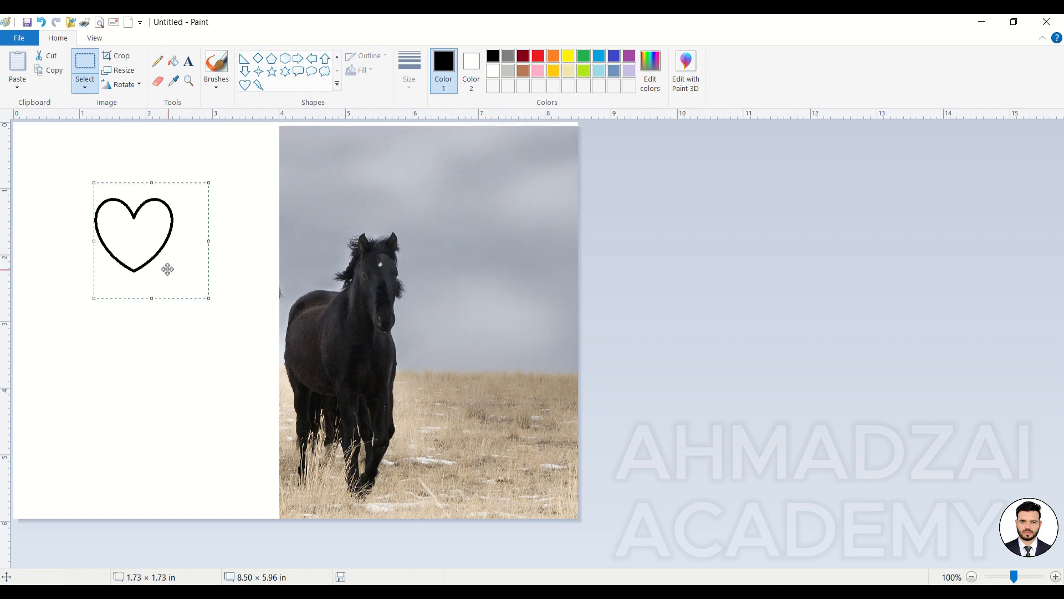
{"action": "left_click_drag", "start_coordinate": [168, 269], "coordinate": [491, 239]}
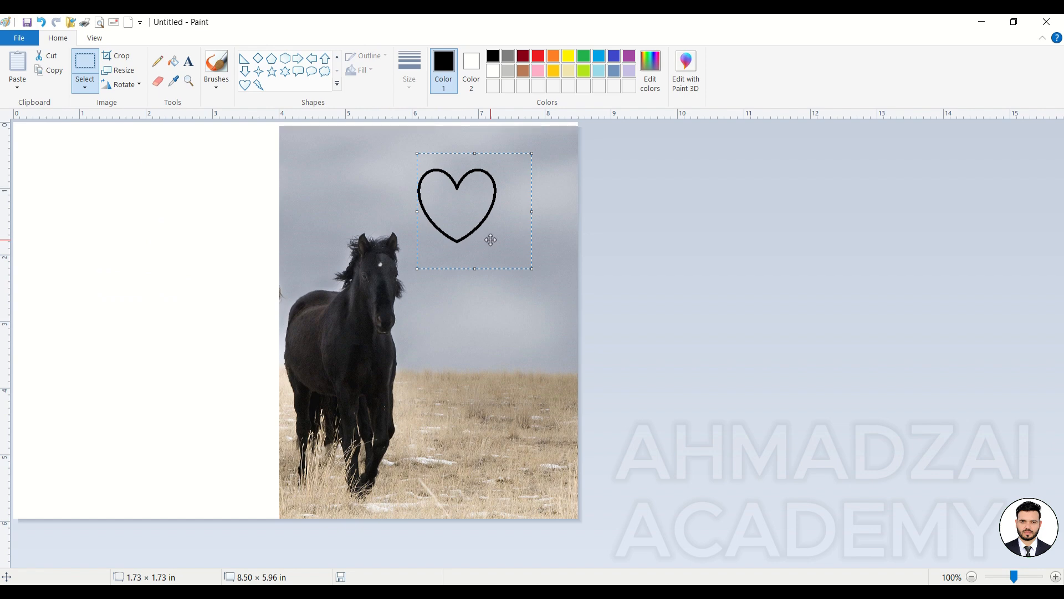
{"action": "key", "text": "ctrl+z"}
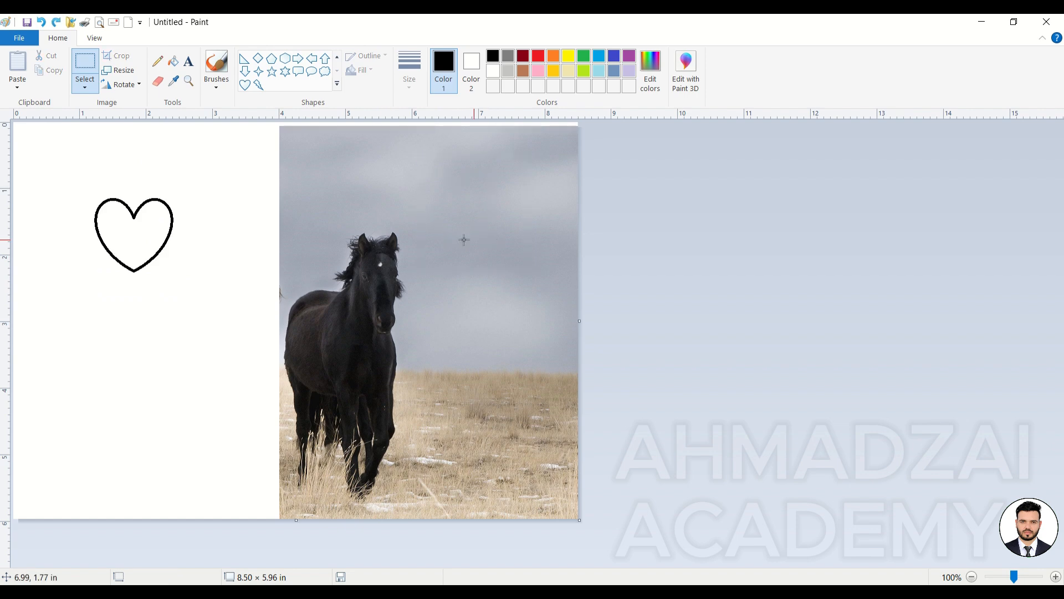
Turn off transparent selection, move the heart over the sky in a selection about 1.93 × 1.53 in, and undo the move
{"action": "left_click", "coordinate": [85, 87]}
{"action": "left_click", "coordinate": [101, 205]}
{"action": "mouse_move", "coordinate": [56, 171]}
{"action": "left_mouse_down"}
{"action": "mouse_move", "coordinate": [184, 272]}
{"action": "mouse_move", "coordinate": [544, 245]}
{"action": "mouse_move", "coordinate": [520, 241]}
{"action": "left_mouse_up"}
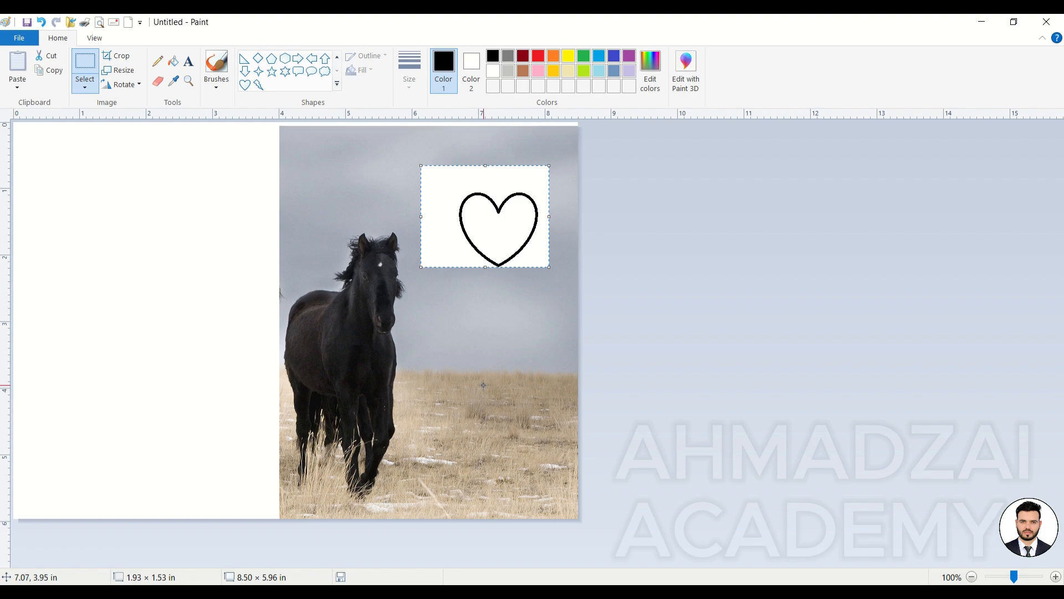
{"action": "key", "text": "ctrl+z"}
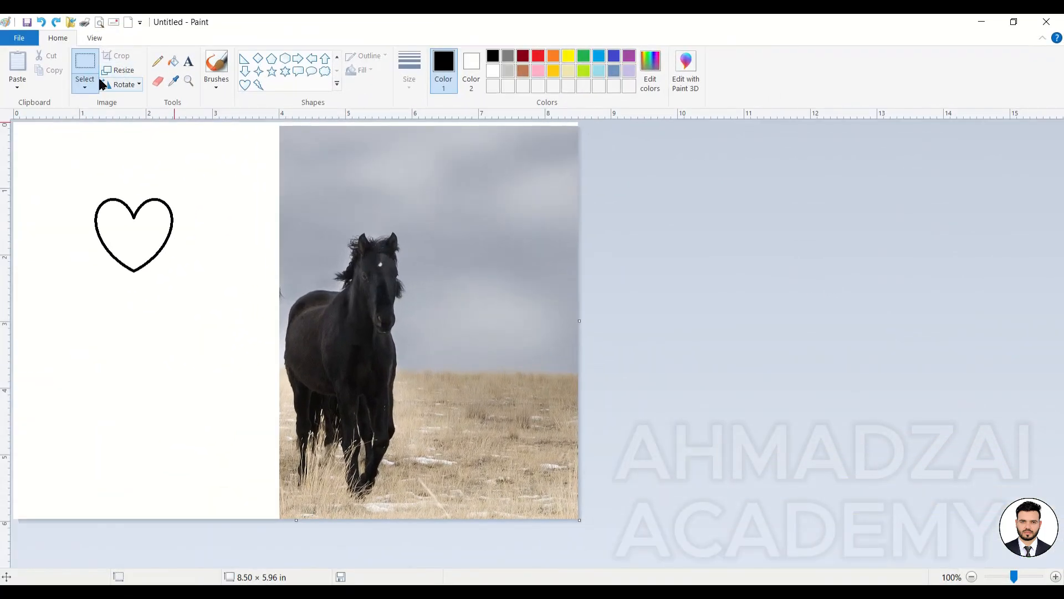
Select the black horse with a rectangle about 2.2 × 4.6 in and crop the picture to it
{"action": "left_click", "coordinate": [85, 86]}
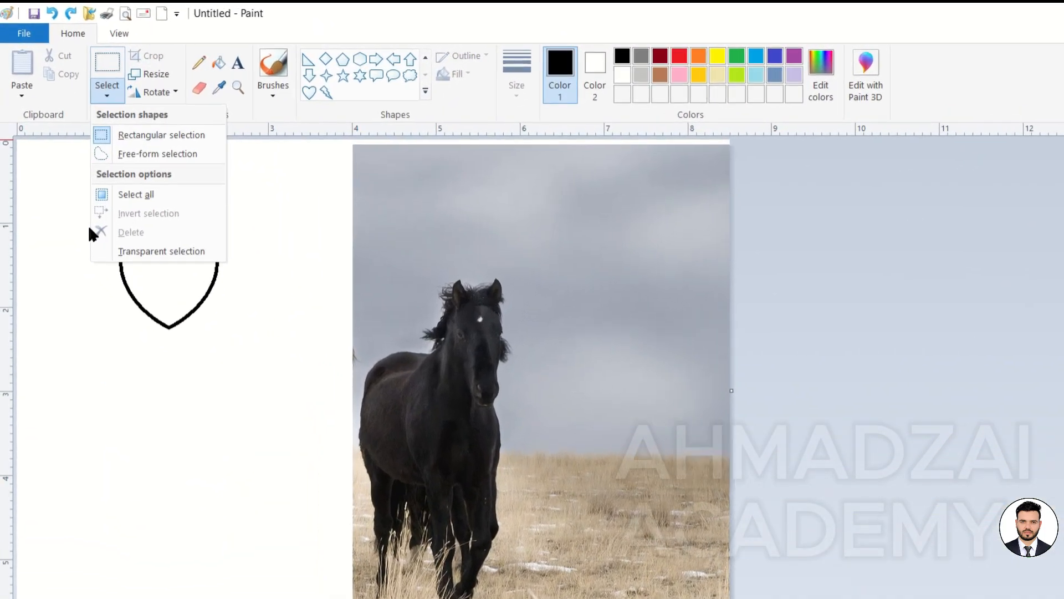
{"action": "left_click", "coordinate": [77, 206]}
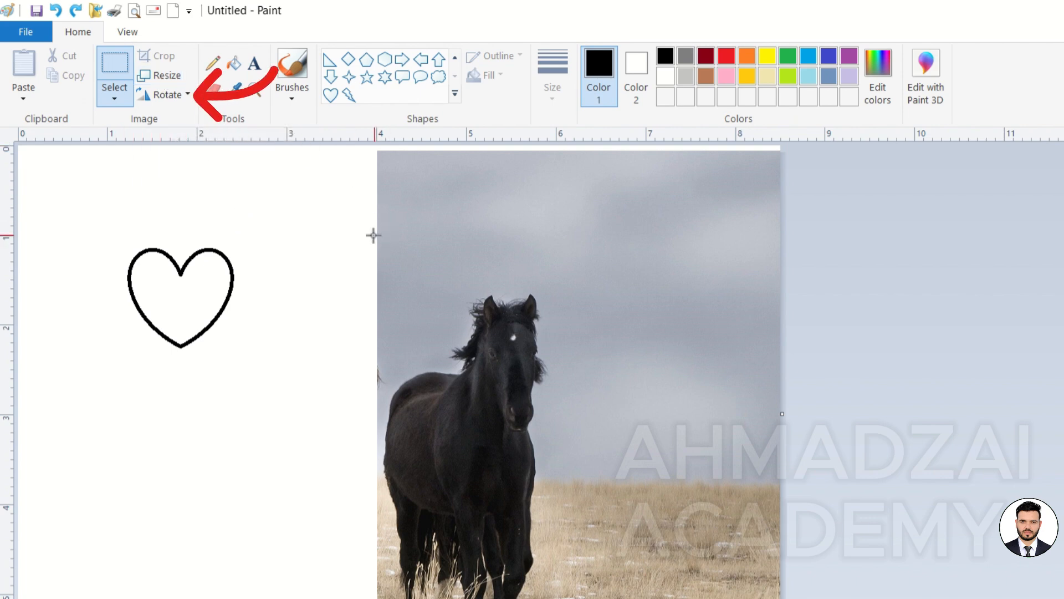
{"action": "left_click_drag", "start_coordinate": [522, 598], "coordinate": [576, 598]}
{"action": "left_click", "coordinate": [159, 56]}
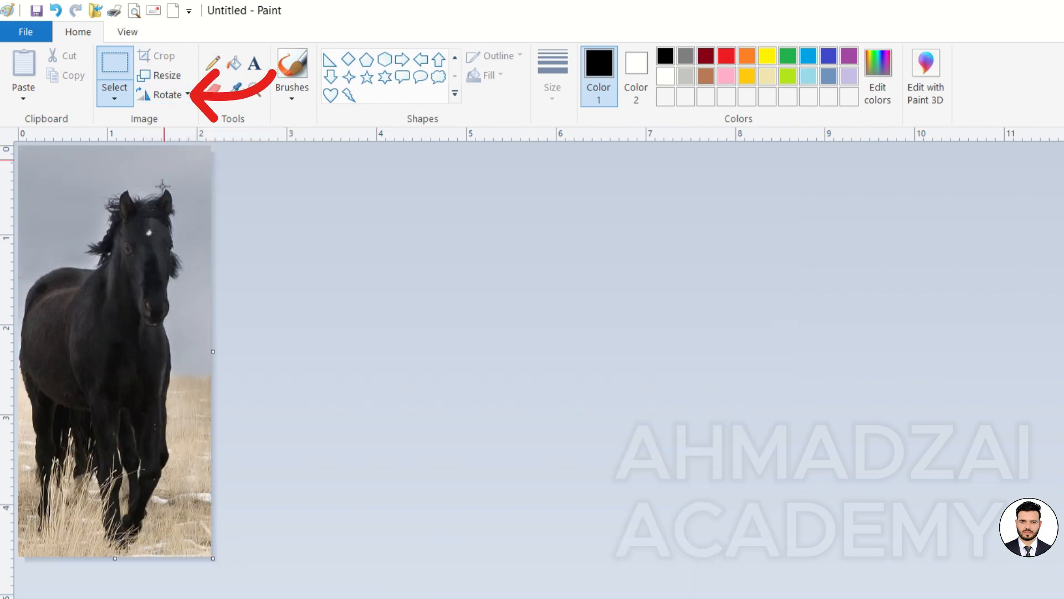
Rotate the cropped horse picture right by 90°, and undo the rotation
{"action": "left_click", "coordinate": [178, 95]}
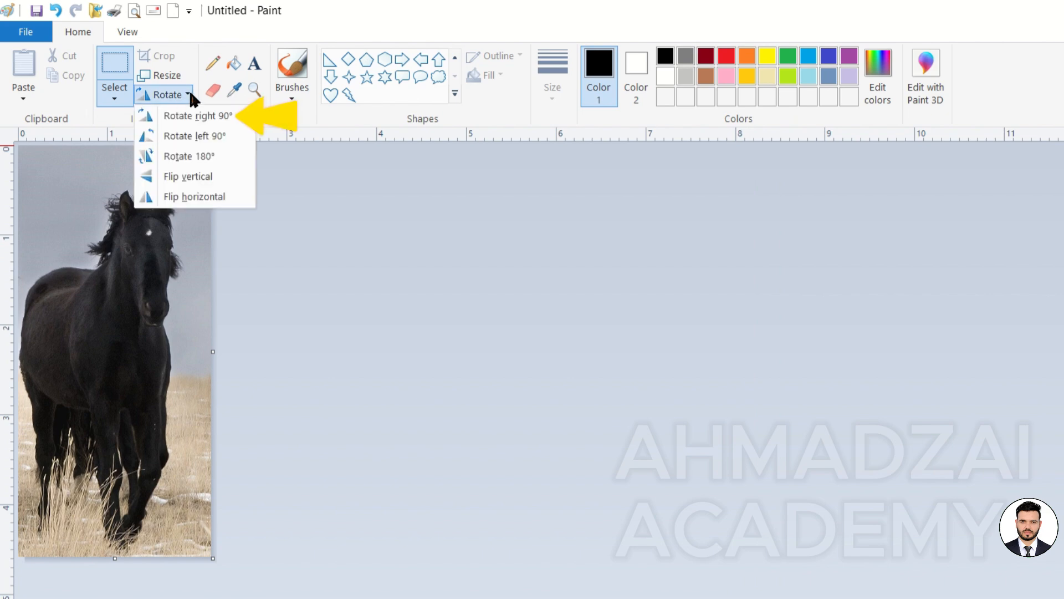
{"action": "left_click", "coordinate": [228, 113]}
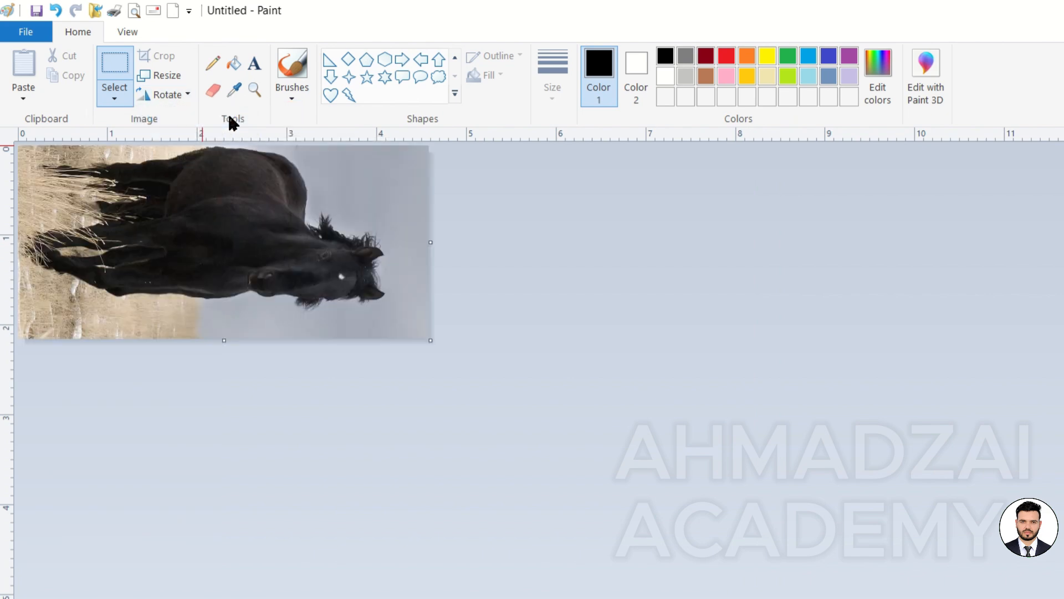
{"action": "key", "text": "ctrl+z"}
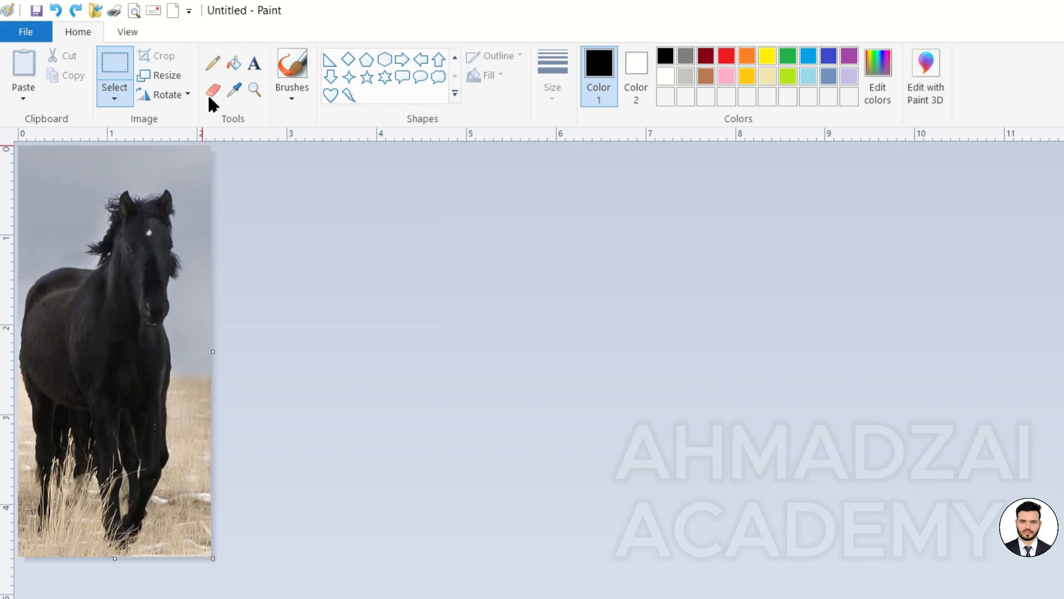
Rotate the cropped horse picture left by 90°, and undo the rotation
{"action": "left_click", "coordinate": [178, 96]}
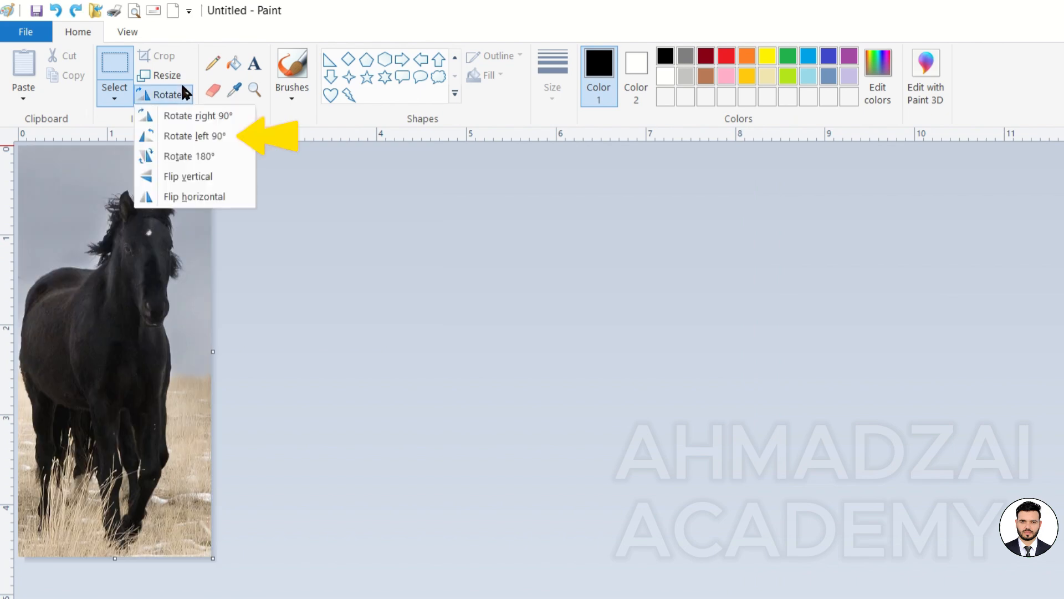
{"action": "left_click", "coordinate": [191, 131]}
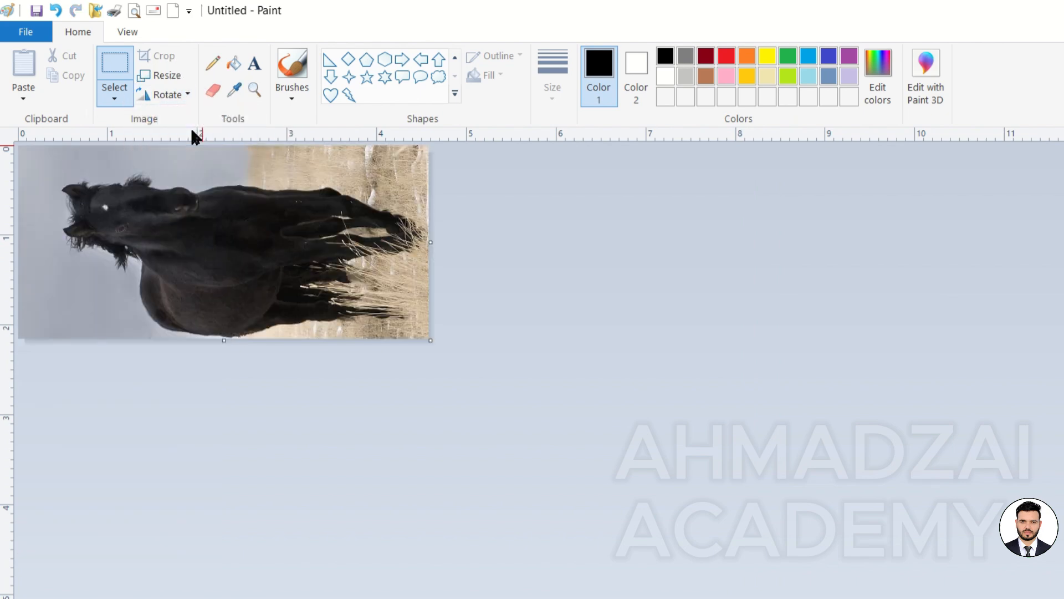
{"action": "key", "text": "ctrl+z"}
Rotate the cropped horse picture by 180°, and undo the rotation
{"action": "left_click", "coordinate": [178, 94]}
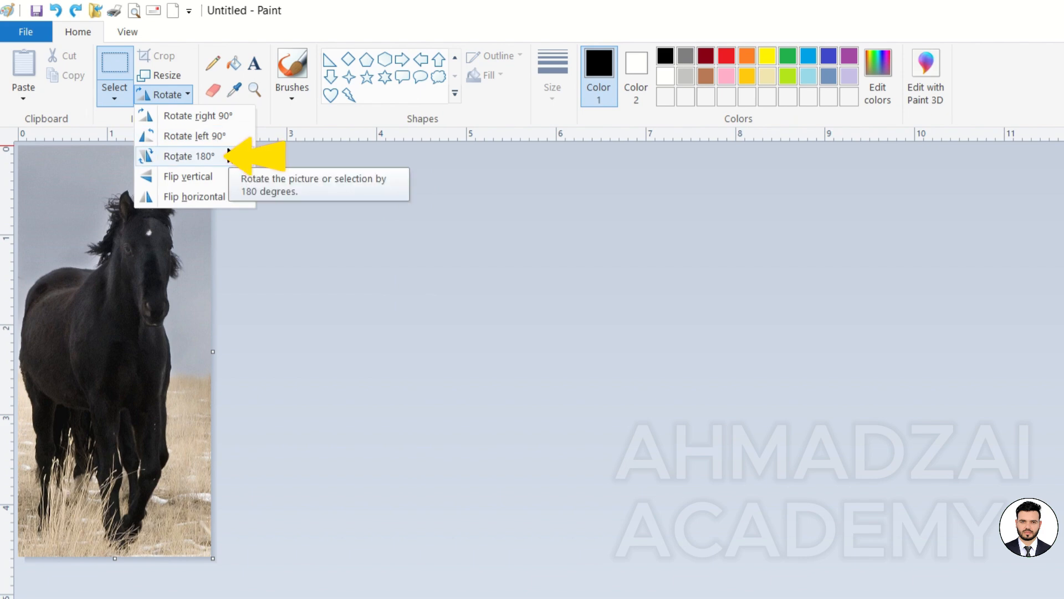
{"action": "left_click", "coordinate": [228, 156]}
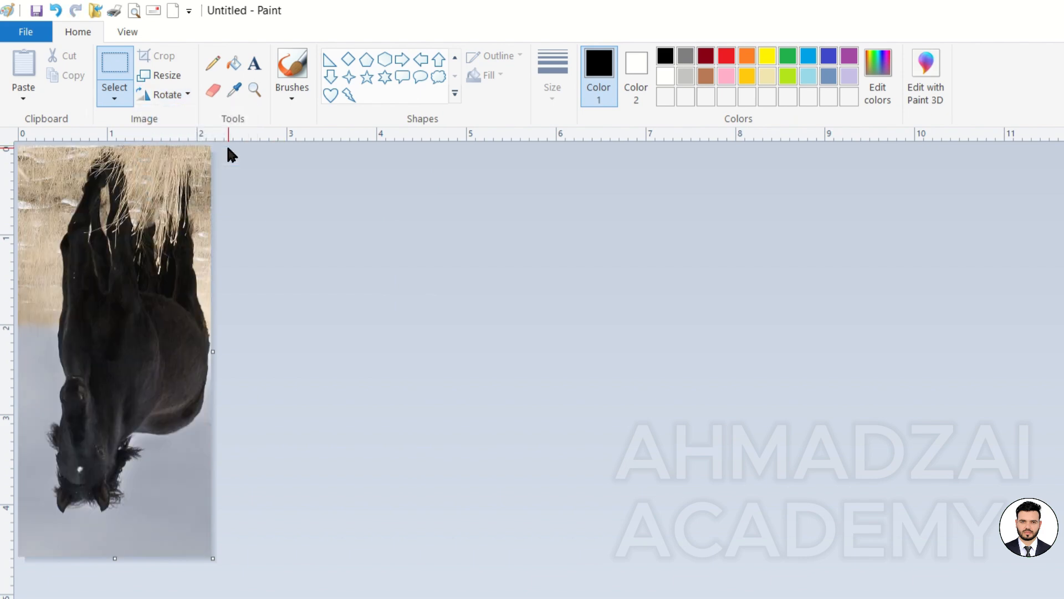
{"action": "key", "text": "ctrl+z"}
Flip the cropped horse picture vertically
{"action": "left_click", "coordinate": [166, 93]}
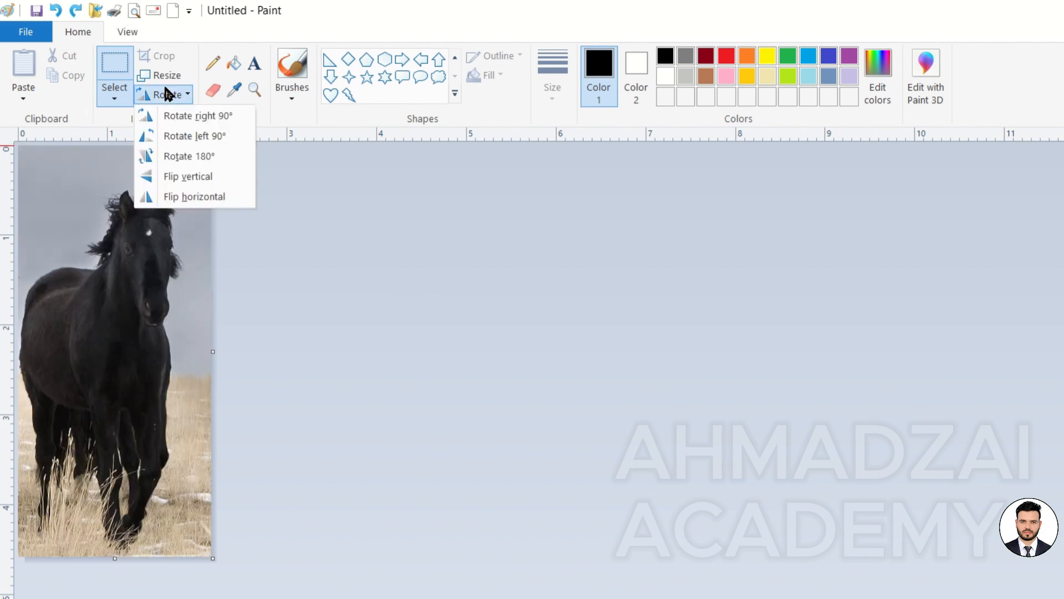
{"action": "left_click", "coordinate": [230, 176]}
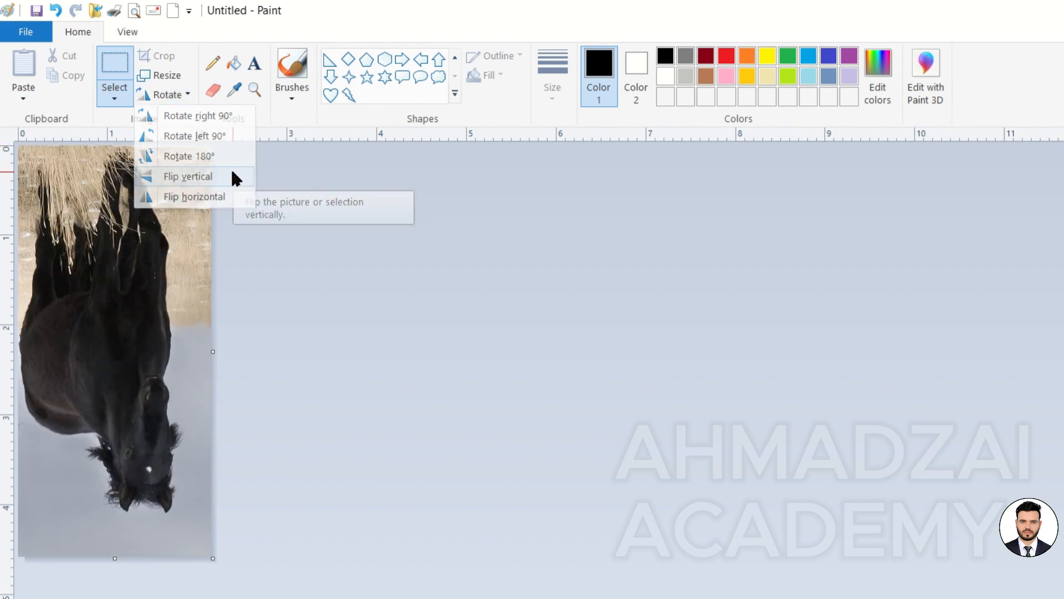
Flip the horse picture horizontally, and reverse this with a second horizontal flip
{"action": "left_click", "coordinate": [176, 94]}
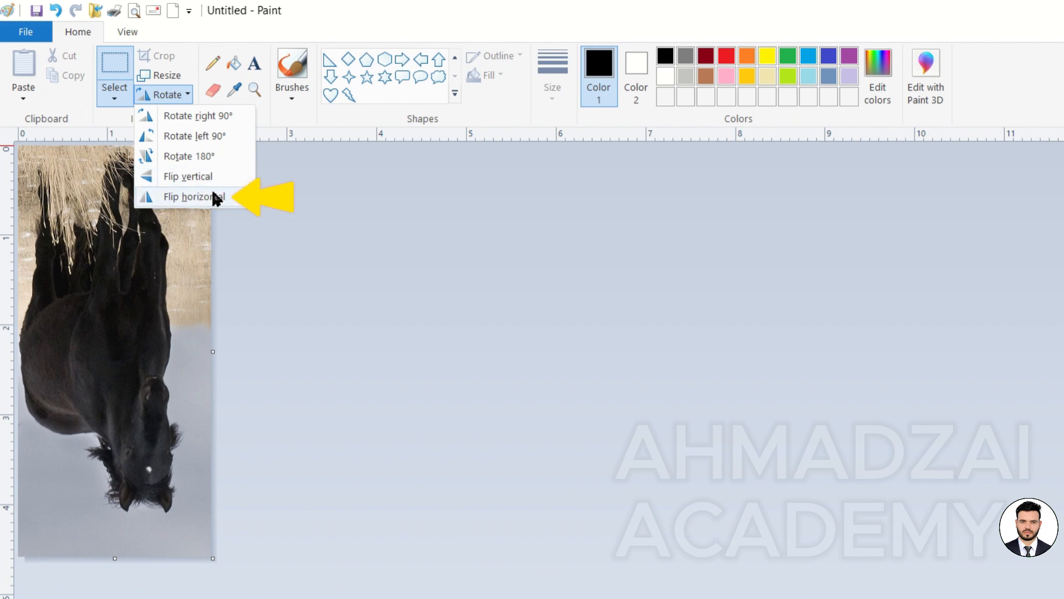
{"action": "left_click", "coordinate": [220, 198]}
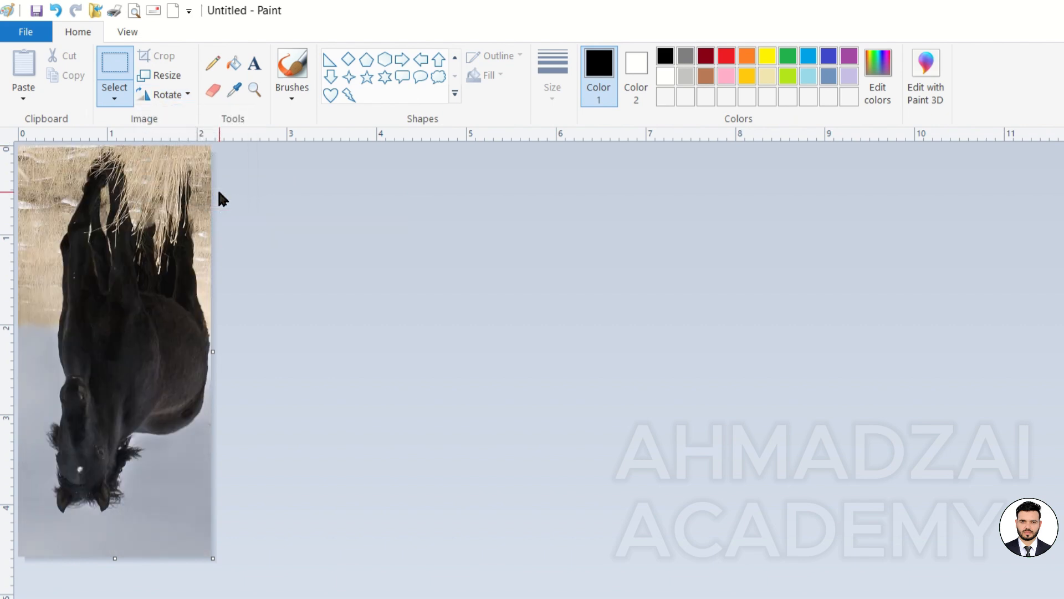
{"action": "left_click", "coordinate": [177, 95]}
{"action": "left_click", "coordinate": [191, 197]}
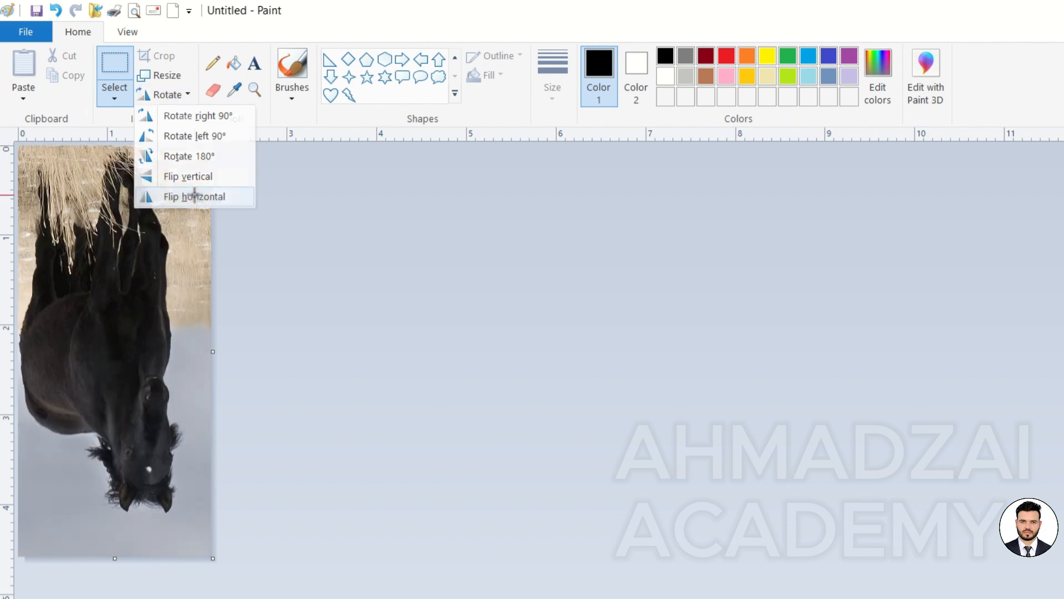
Flip the cropped horse picture horizontally, and flip it vertically to stand the horse upright
{"action": "left_click", "coordinate": [173, 96]}
{"action": "left_click", "coordinate": [181, 194]}
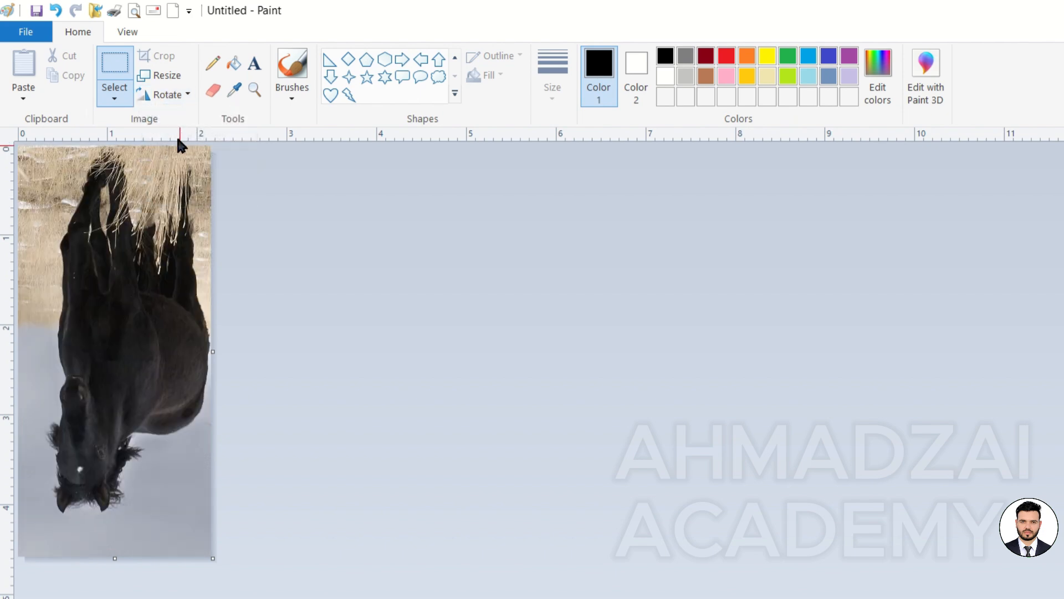
{"action": "left_click", "coordinate": [169, 96]}
{"action": "left_click", "coordinate": [183, 177]}
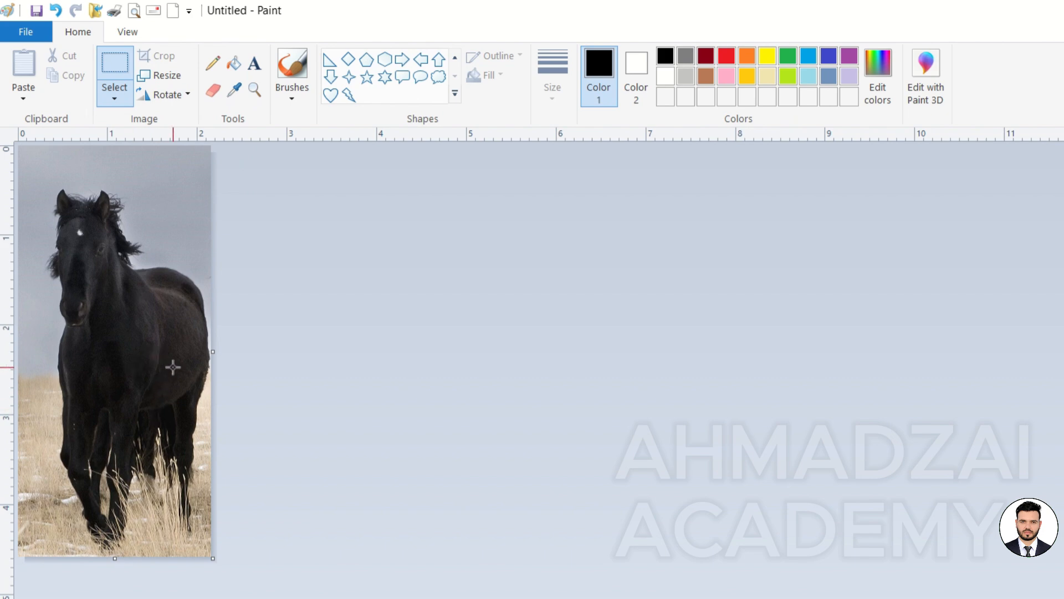
Enlarge the canvas to about 9.77 × 6.46 in, select the horse picture, and resize it to 50%
{"action": "left_click_drag", "start_coordinate": [213, 560], "coordinate": [894, 598]}
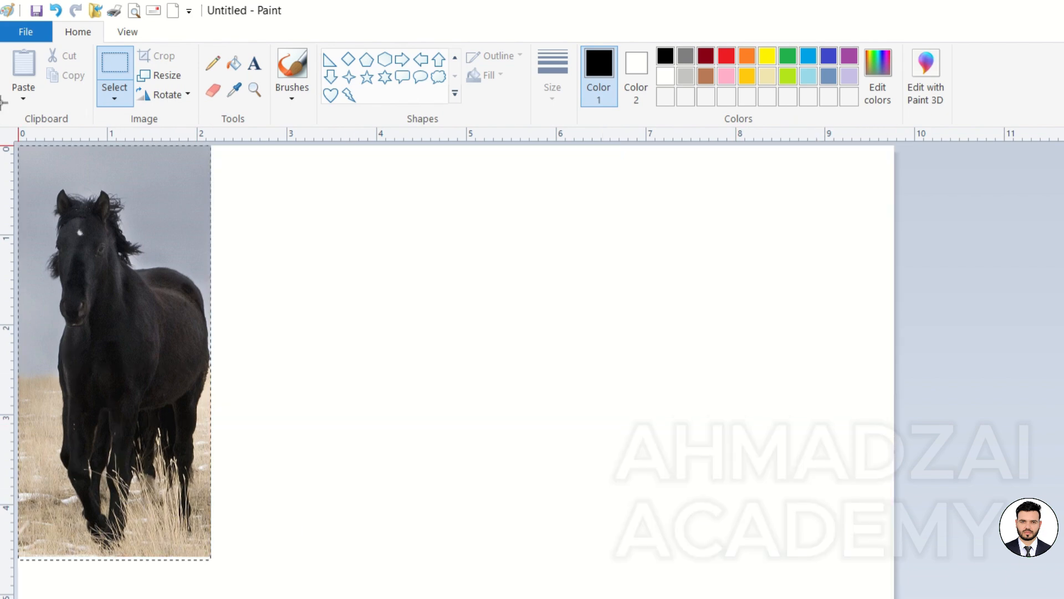
{"action": "left_click", "coordinate": [148, 73]}
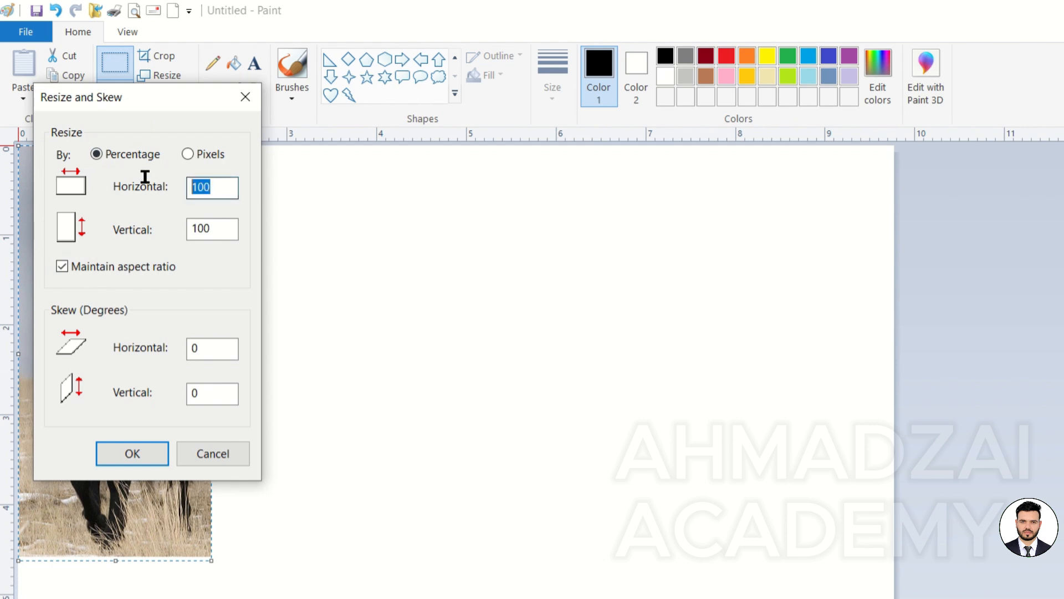
{"action": "type", "text": "50"}
{"action": "key", "text": "Return"}
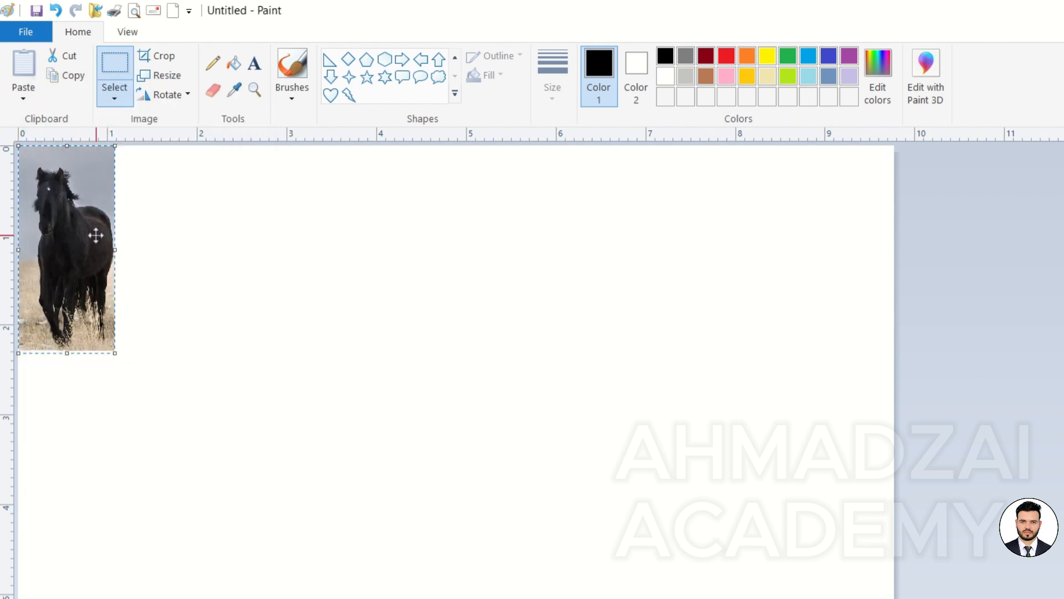
Place the small horse near the canvas centre, duplicate it beside the original, flip the copy horizontally, and join the two edge to edge
{"action": "left_click_drag", "start_coordinate": [95, 236], "coordinate": [460, 307]}
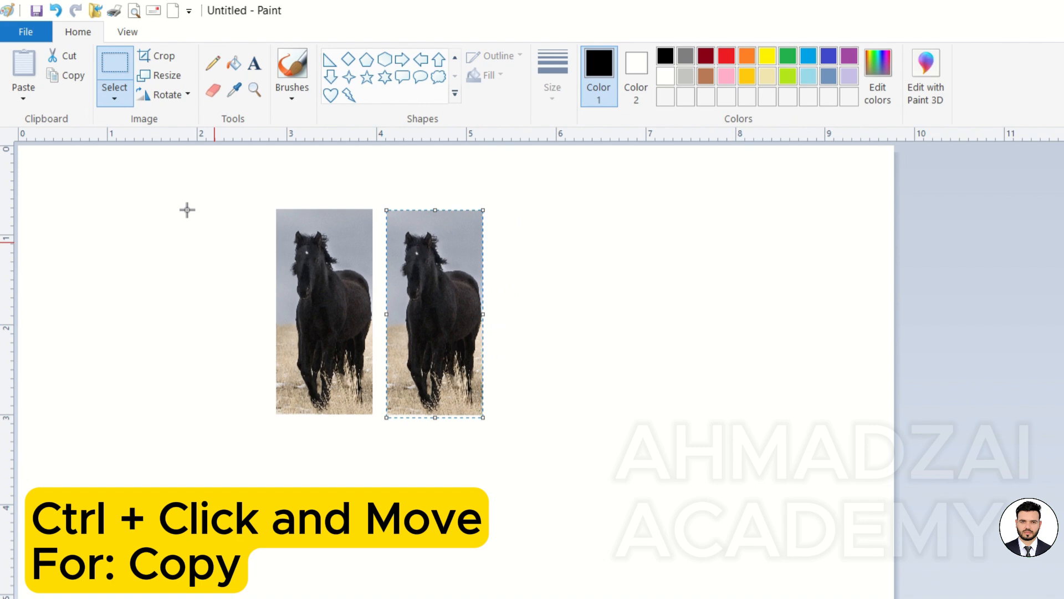
{"action": "left_click", "coordinate": [166, 95]}
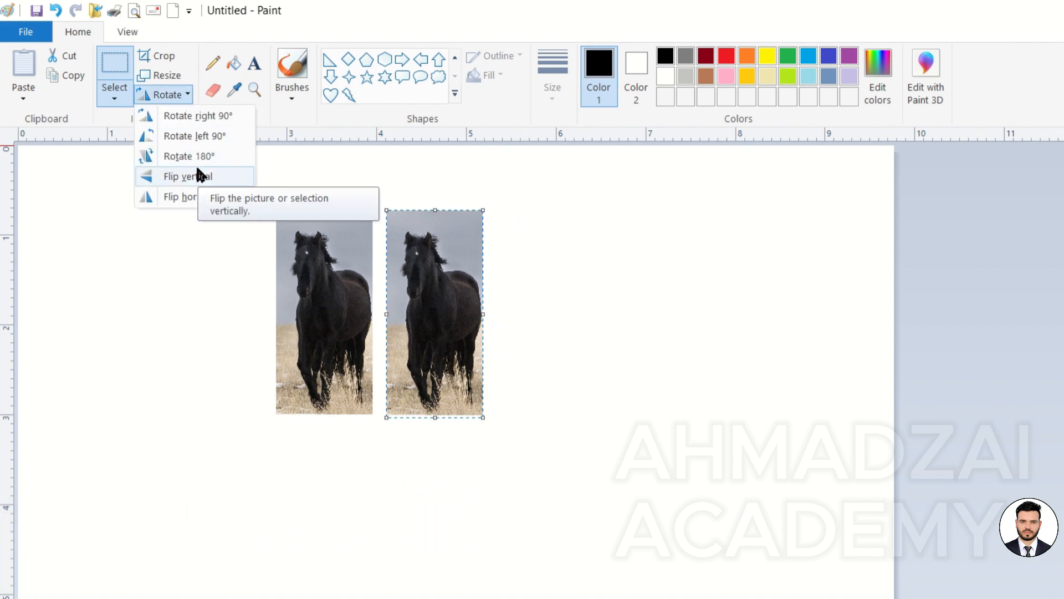
{"action": "left_click", "coordinate": [202, 196]}
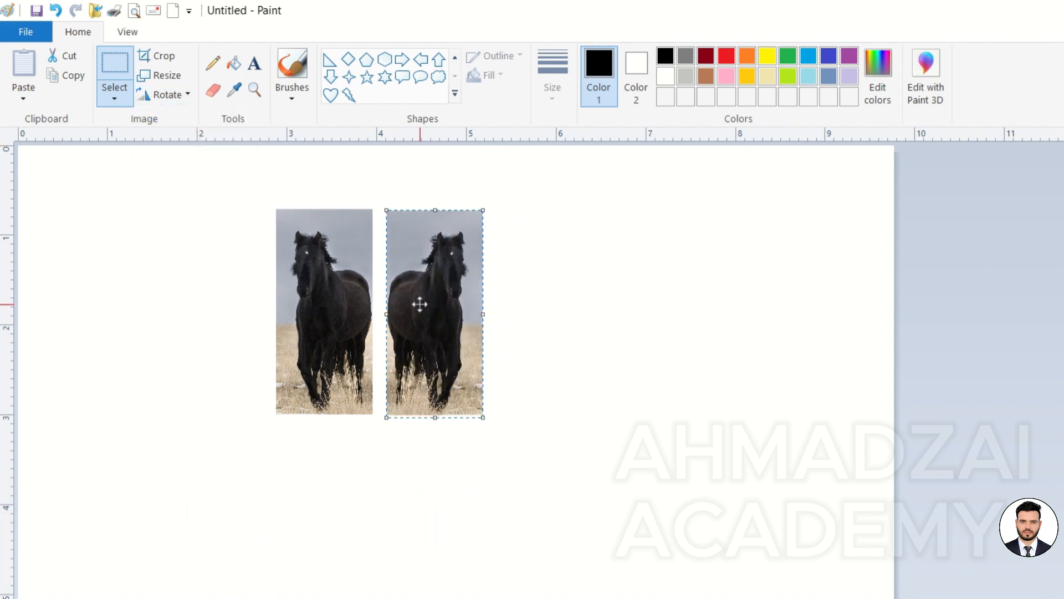
{"action": "left_click_drag", "start_coordinate": [420, 304], "coordinate": [406, 304]}
{"action": "left_click", "coordinate": [553, 304]}
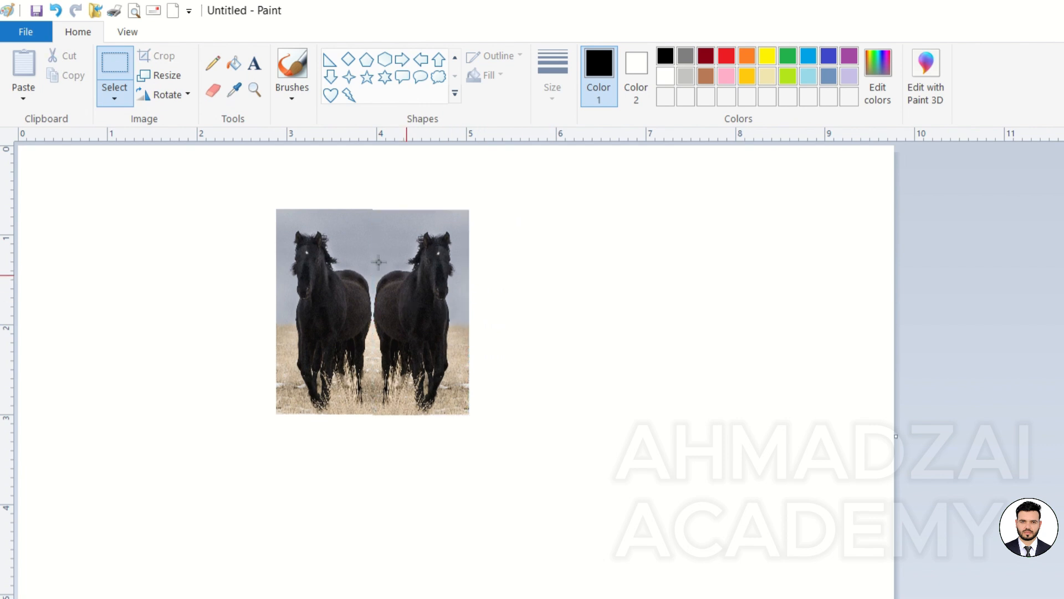
Copy the horse pair with transparent selection turned on, flip the copy vertically, and align it directly below the original pair as a reflection
{"action": "left_click_drag", "start_coordinate": [531, 434], "coordinate": [531, 433]}
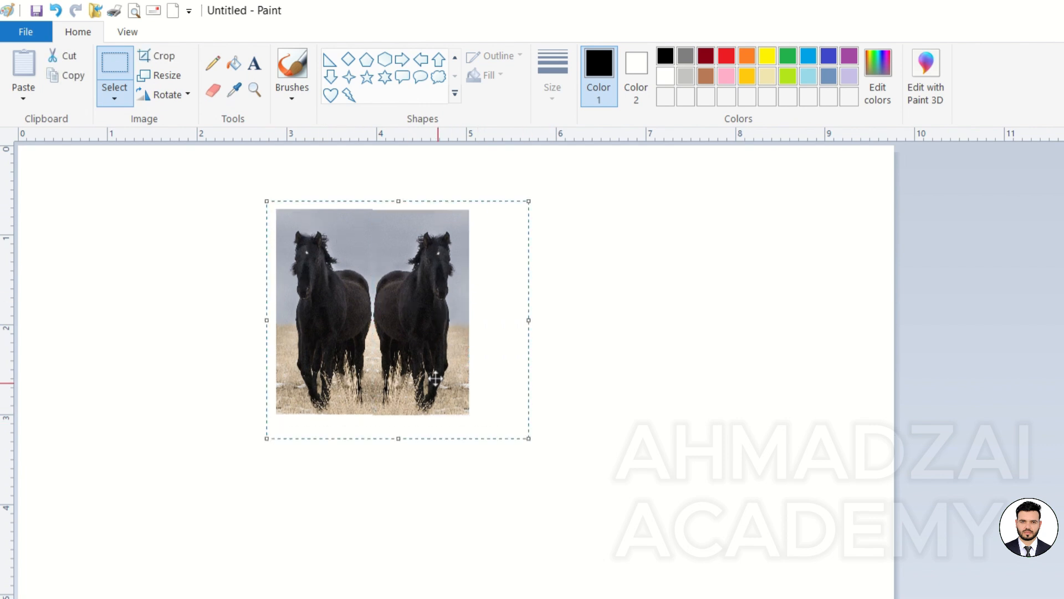
{"action": "left_click_drag", "start_coordinate": [421, 349], "coordinate": [431, 433]}
{"action": "left_click", "coordinate": [119, 92]}
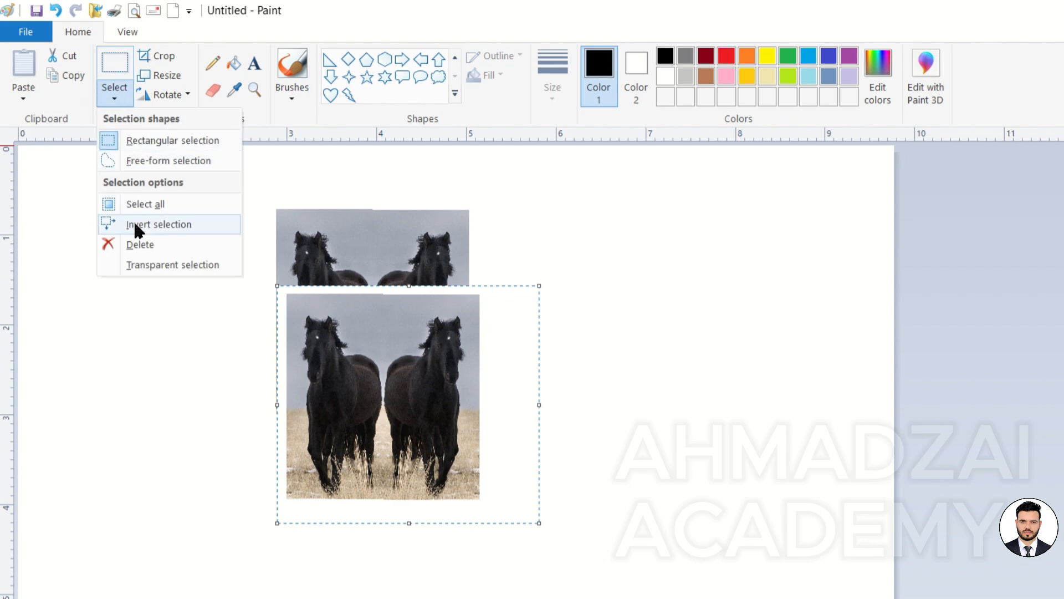
{"action": "left_click", "coordinate": [143, 264]}
{"action": "left_click", "coordinate": [180, 93]}
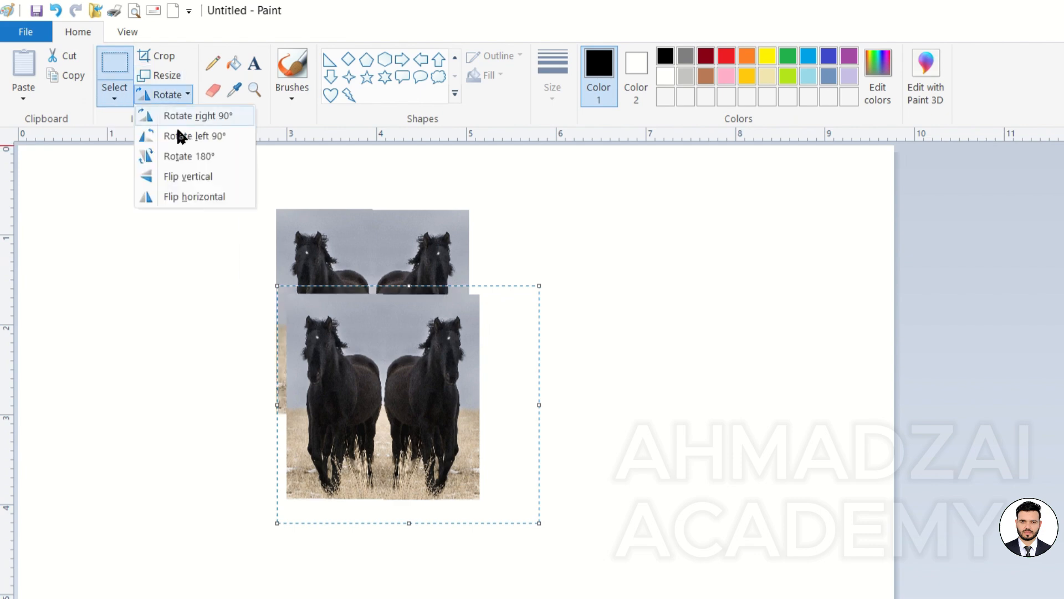
{"action": "left_click", "coordinate": [217, 174]}
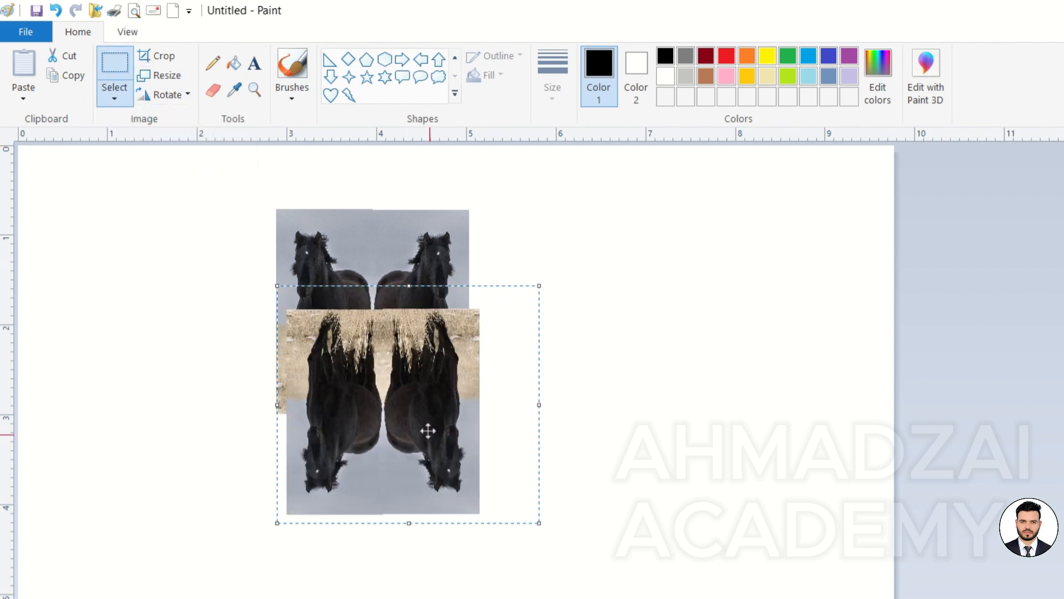
{"action": "left_click_drag", "start_coordinate": [427, 431], "coordinate": [418, 533]}
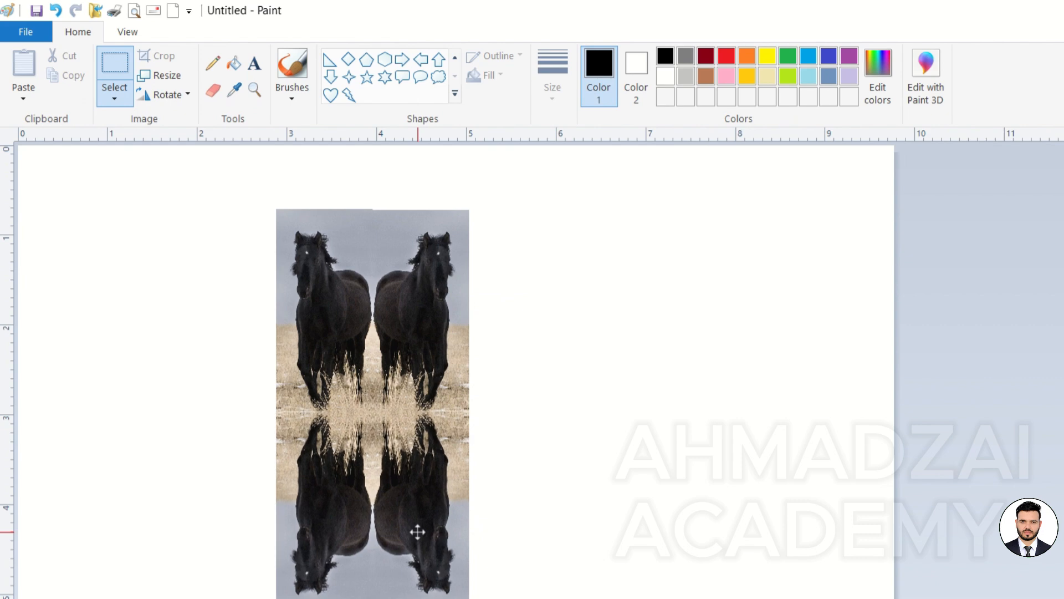
{"action": "left_click", "coordinate": [608, 519]}
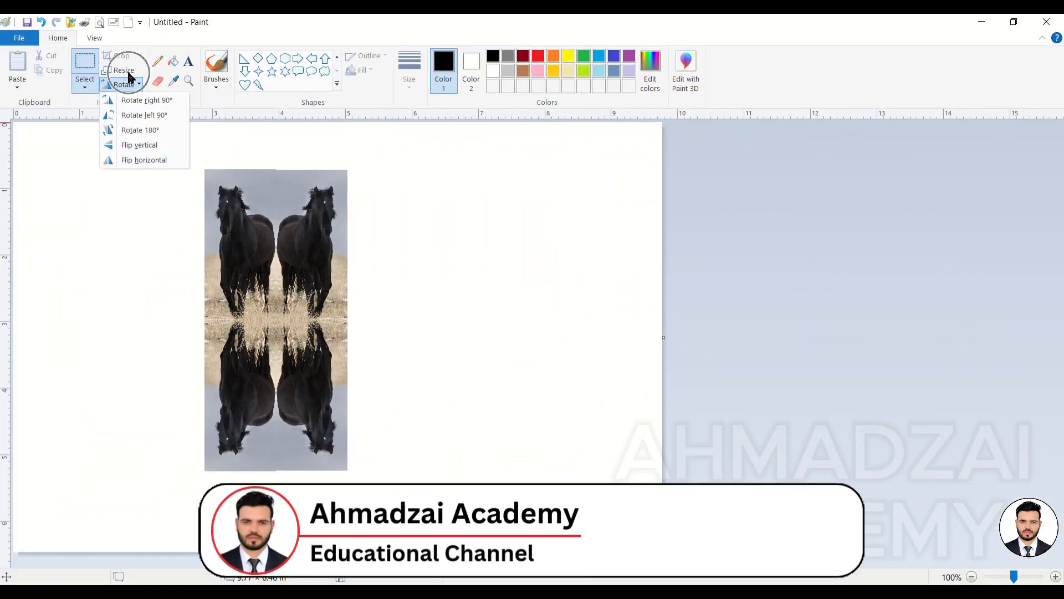
Undo the mirrored horse arrangement and the 50% resize to restore the single full-size horse on the enlarged canvas
{"action": "left_click", "coordinate": [481, 252]}
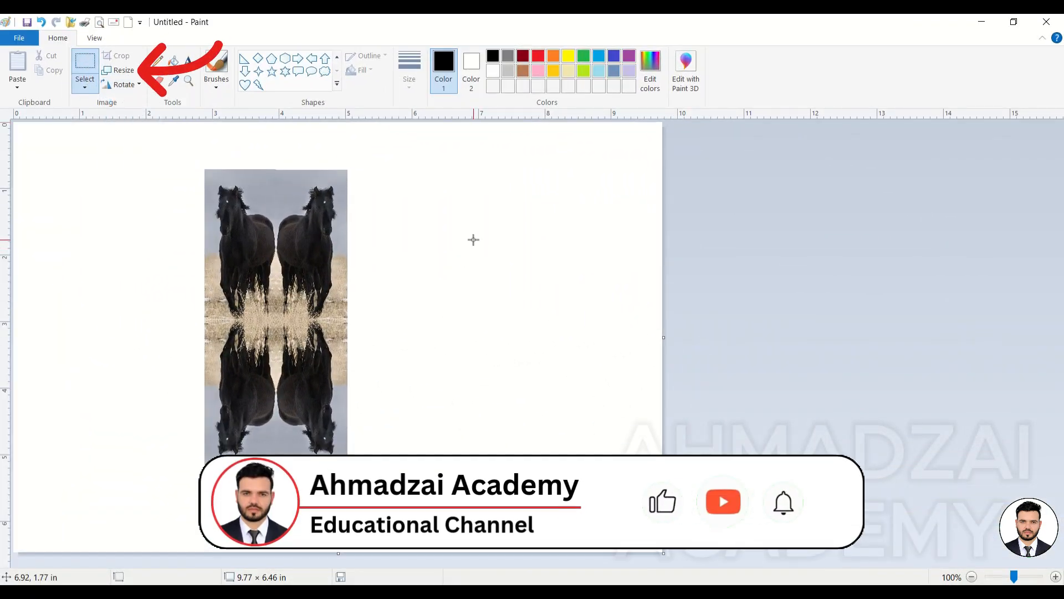
{"action": "key", "text": "ctrl+z"}
{"action": "key", "text": "ctrl+z"}
{"action": "key", "text": "ctrl+z"}
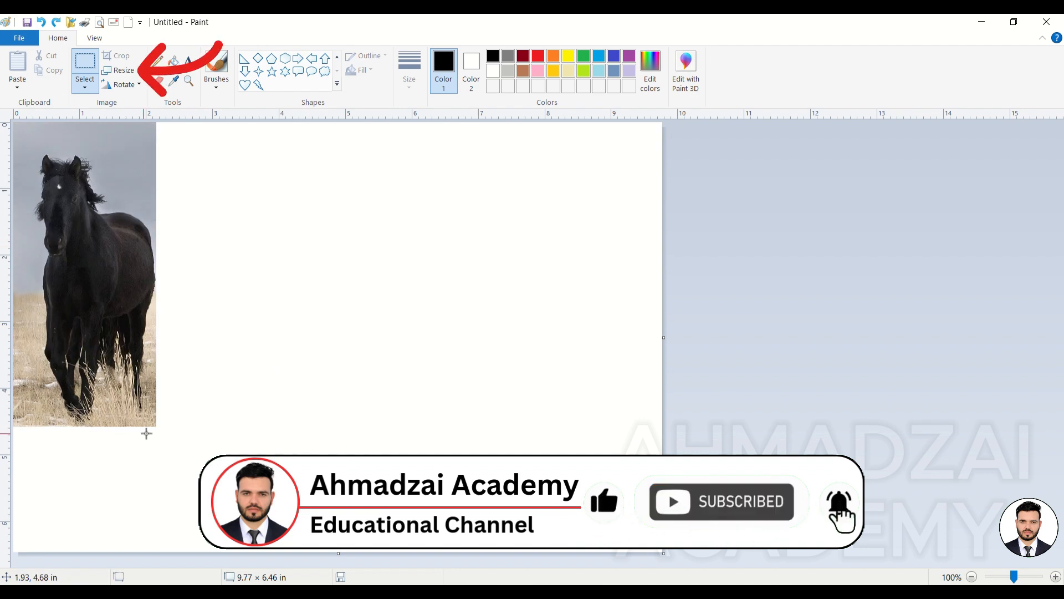
Select the full-size horse picture and crop the canvas to it, about 2.09 × 4.57 in
{"action": "left_click_drag", "start_coordinate": [155, 426], "coordinate": [14, 123]}
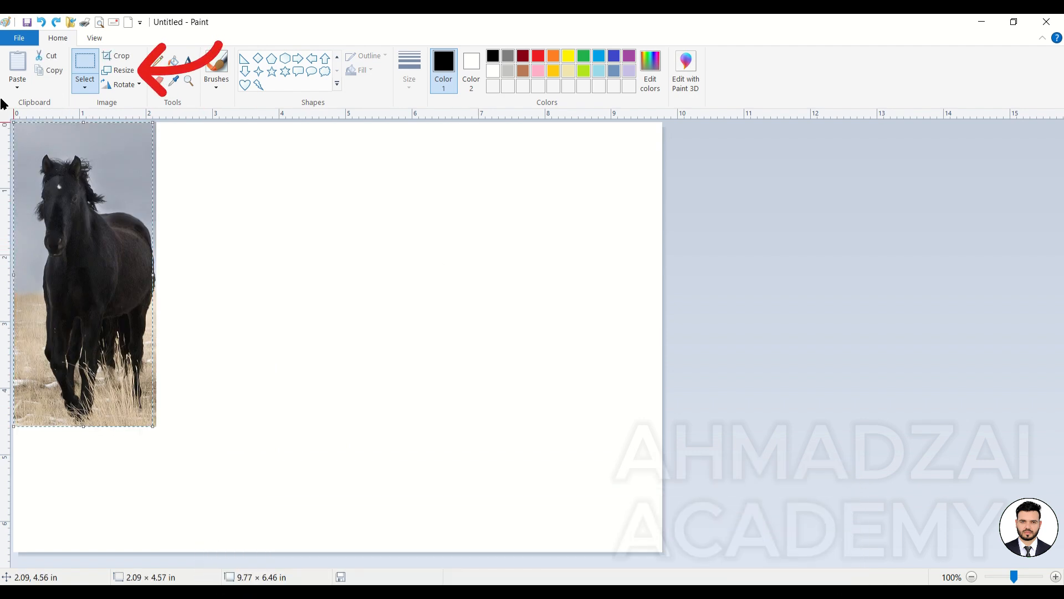
{"action": "left_click", "coordinate": [116, 55]}
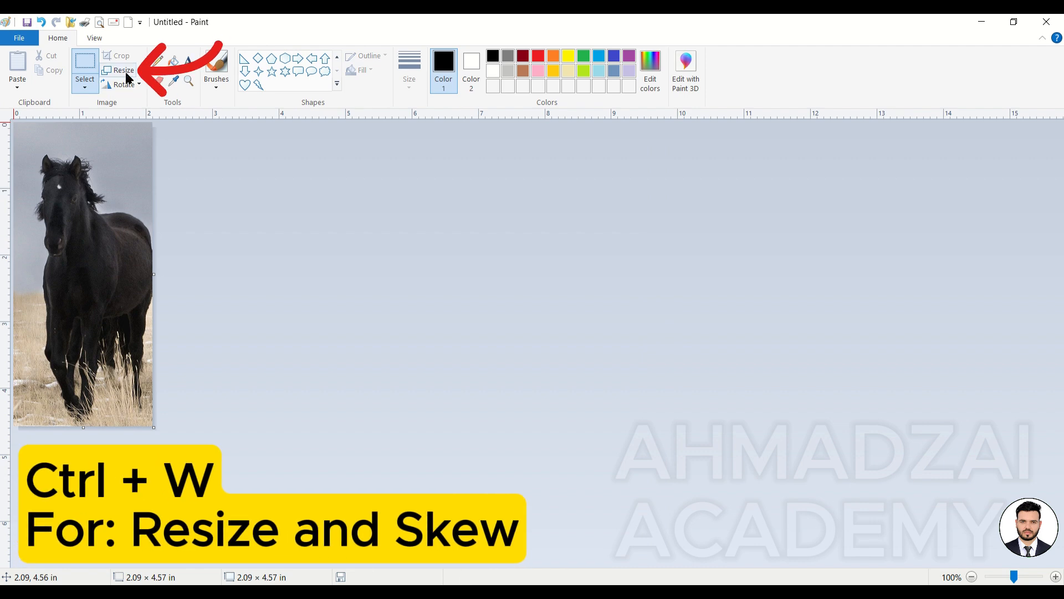
Open the Resize and Skew settings, switch the resize unit to pixels, and return it to percentage
{"action": "key", "text": "ctrl+w"}
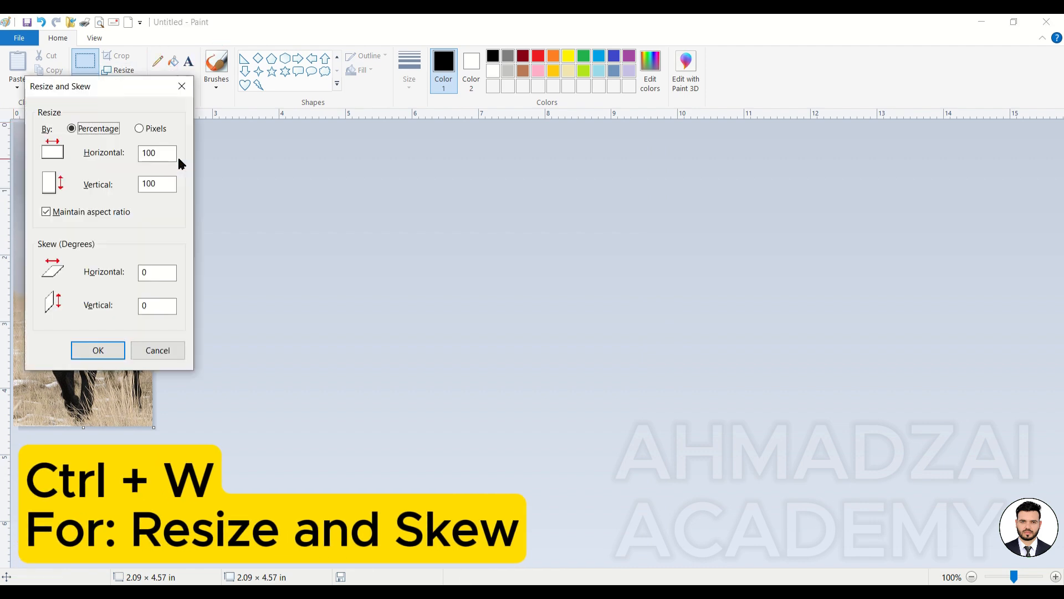
{"action": "left_click_drag", "start_coordinate": [171, 90], "coordinate": [566, 131]}
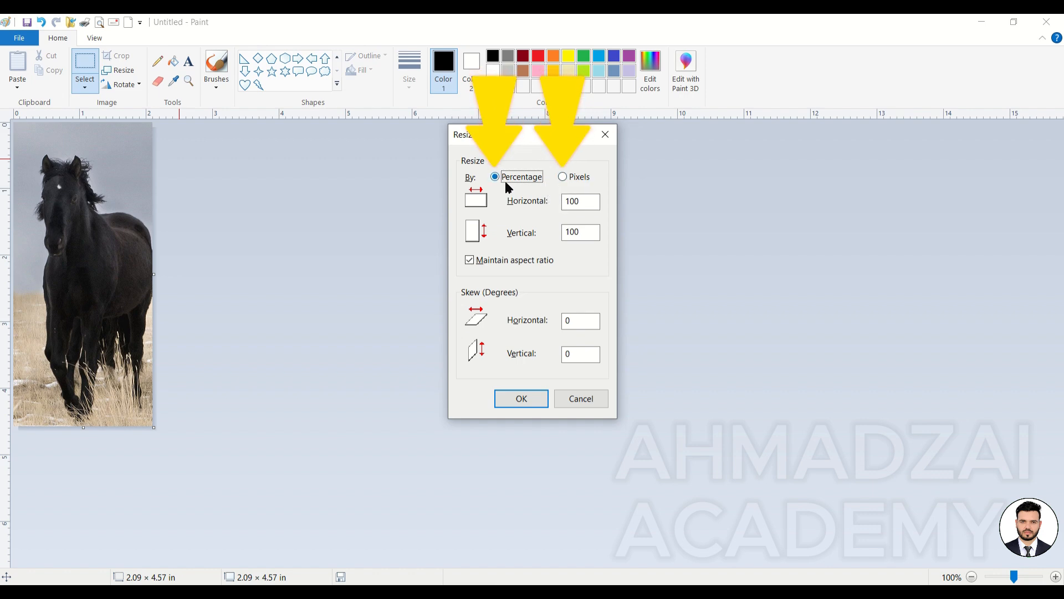
{"action": "left_click", "coordinate": [575, 177]}
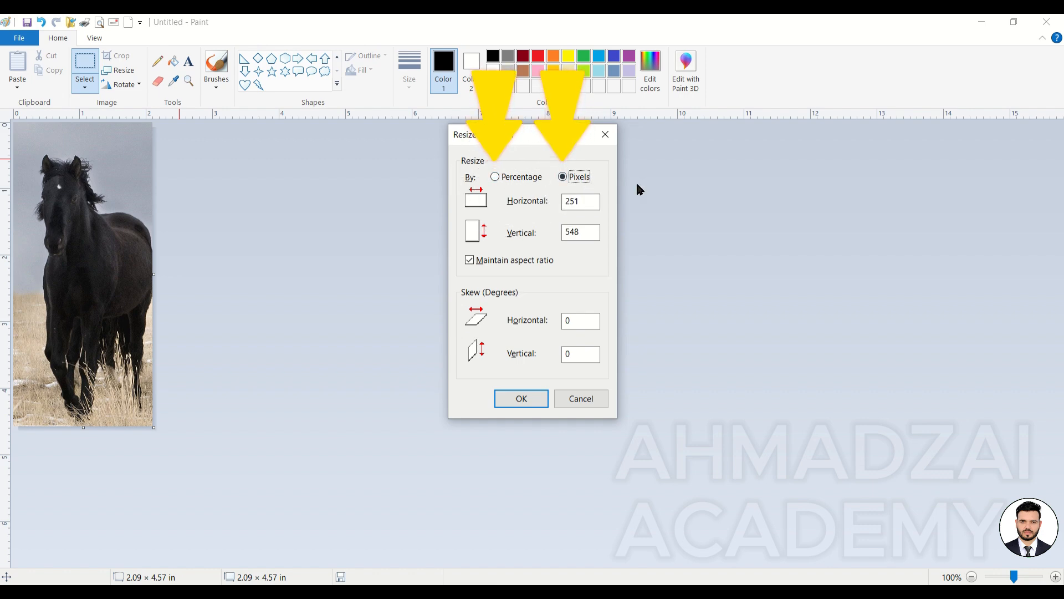
{"action": "left_click_drag", "start_coordinate": [589, 201], "coordinate": [551, 195]}
{"action": "left_click", "coordinate": [526, 176]}
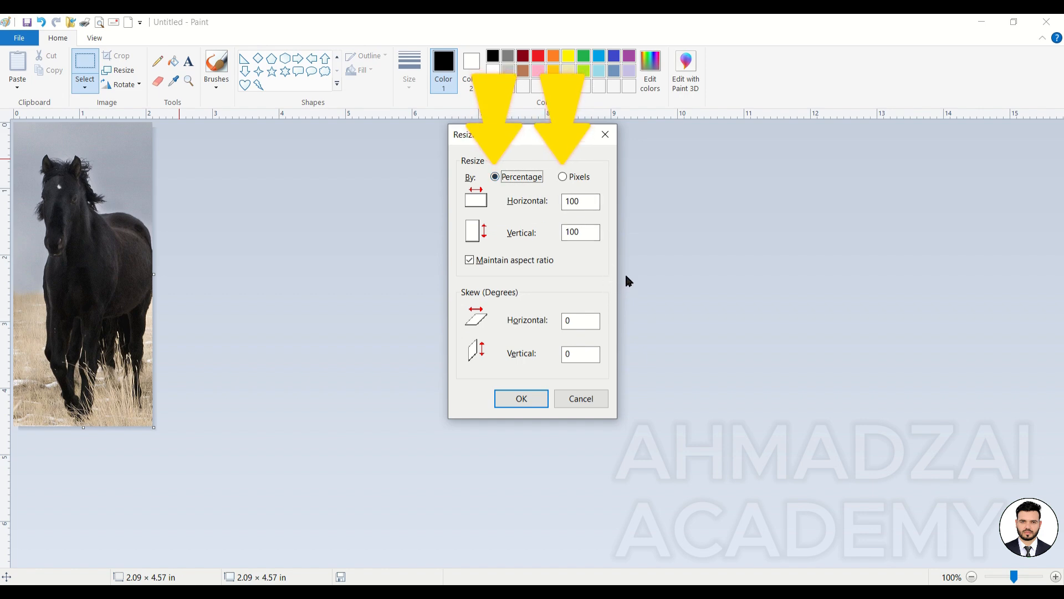
Set the horizontal resize value to 120% with aspect ratio maintained, and restore it to 100%
{"action": "double_click", "coordinate": [574, 205]}
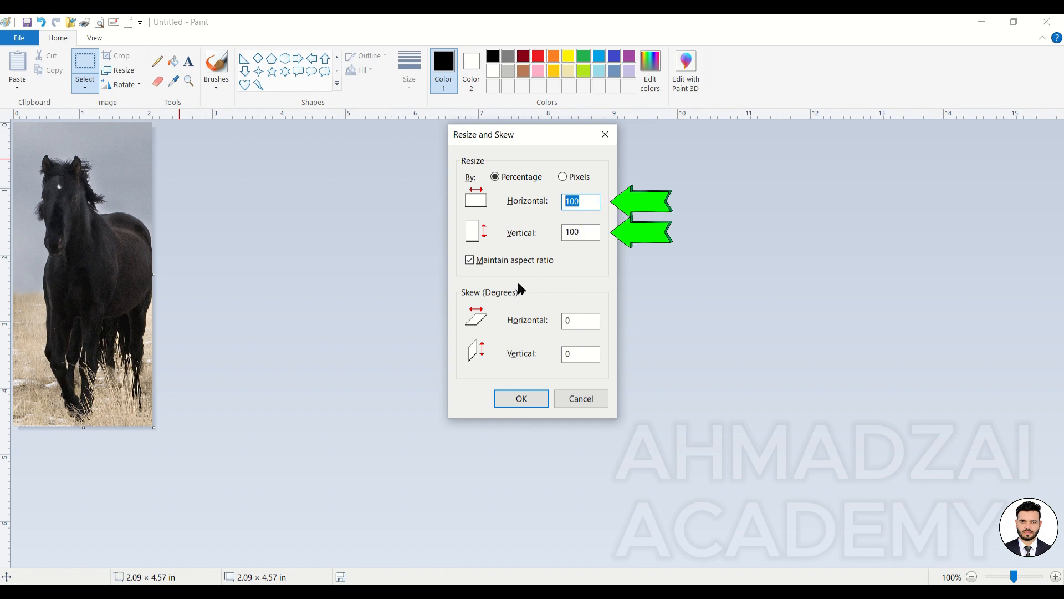
{"action": "type", "text": "120"}
{"action": "key", "text": "BackSpace"}
{"action": "key", "text": "BackSpace"}
{"action": "key", "text": "BackSpace"}
{"action": "type", "text": "100"}
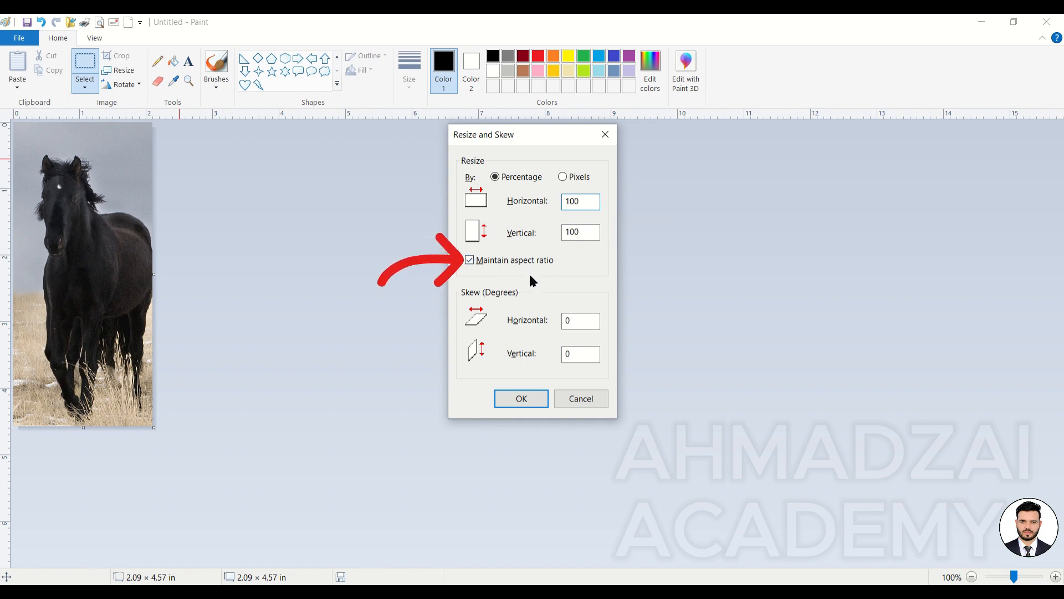
Resize the horse picture to 120% horizontally without maintaining the aspect ratio, and undo the resize
{"action": "left_click", "coordinate": [544, 261]}
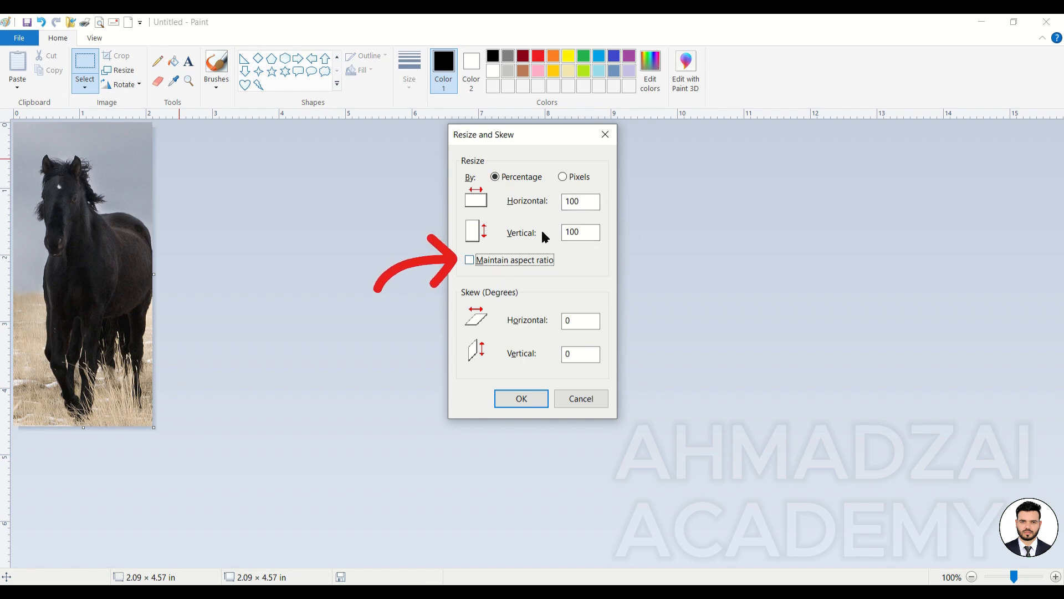
{"action": "double_click", "coordinate": [575, 201]}
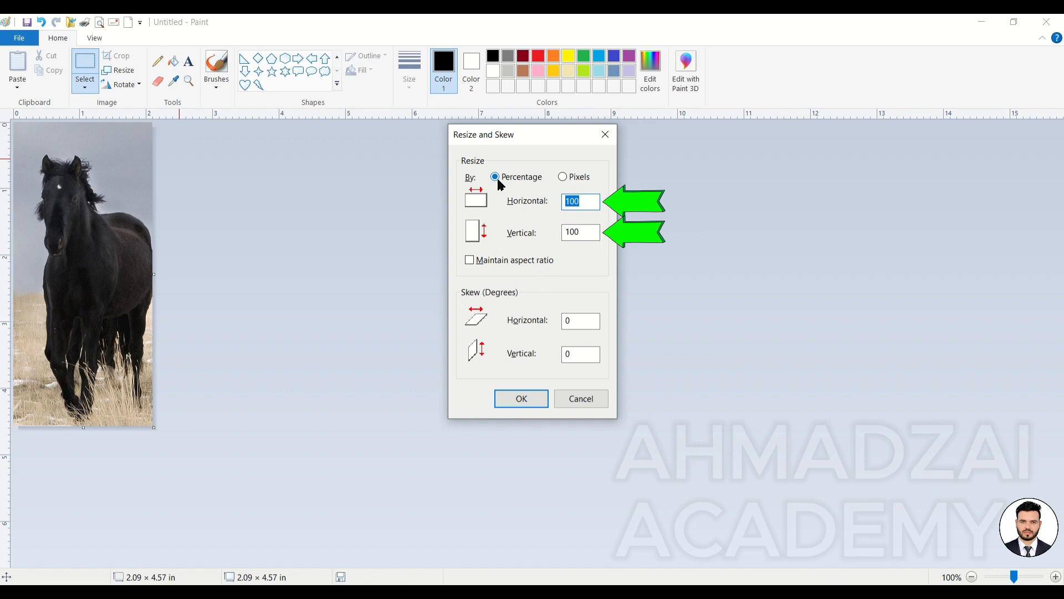
{"action": "type", "text": "120"}
{"action": "left_click", "coordinate": [531, 397]}
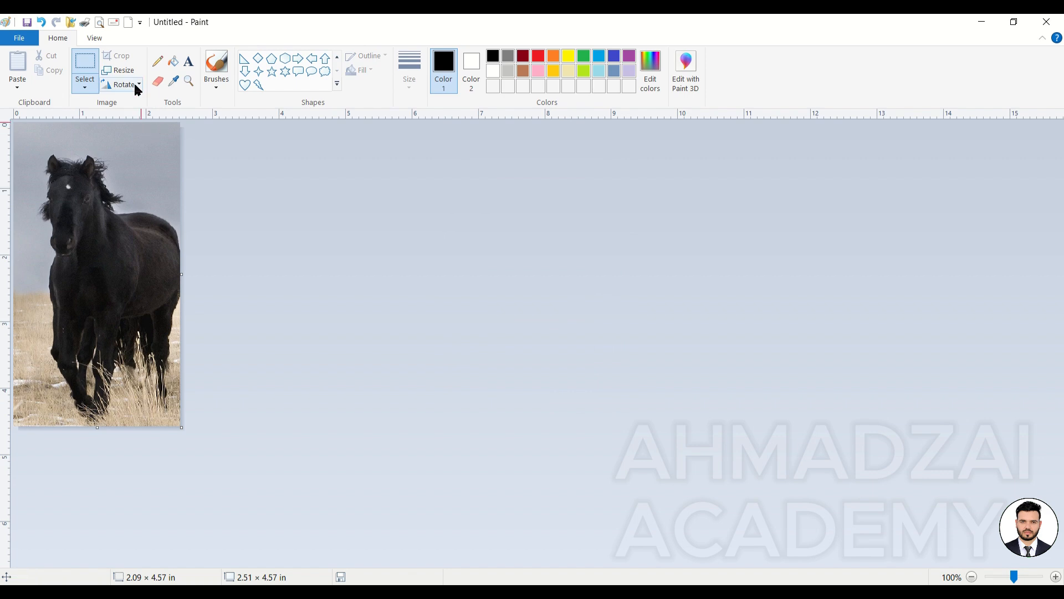
{"action": "key", "text": "ctrl+z"}
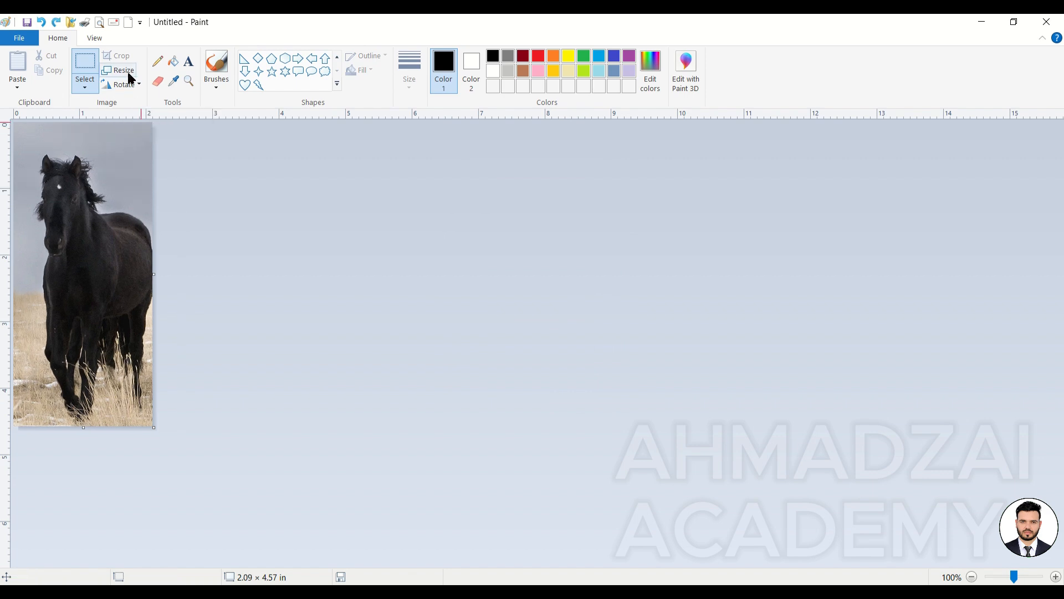
Resize the horse picture to 120% vertically without maintaining the aspect ratio, and undo the resize
{"action": "left_click", "coordinate": [128, 72]}
{"action": "left_click_drag", "start_coordinate": [160, 97], "coordinate": [623, 148]}
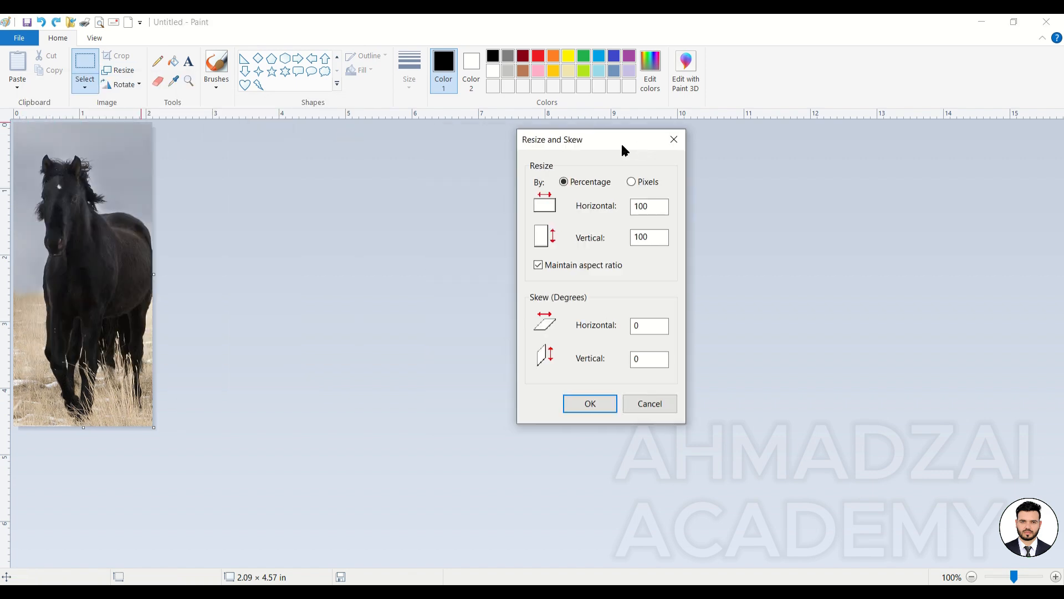
{"action": "left_click", "coordinate": [577, 265]}
{"action": "double_click", "coordinate": [655, 243]}
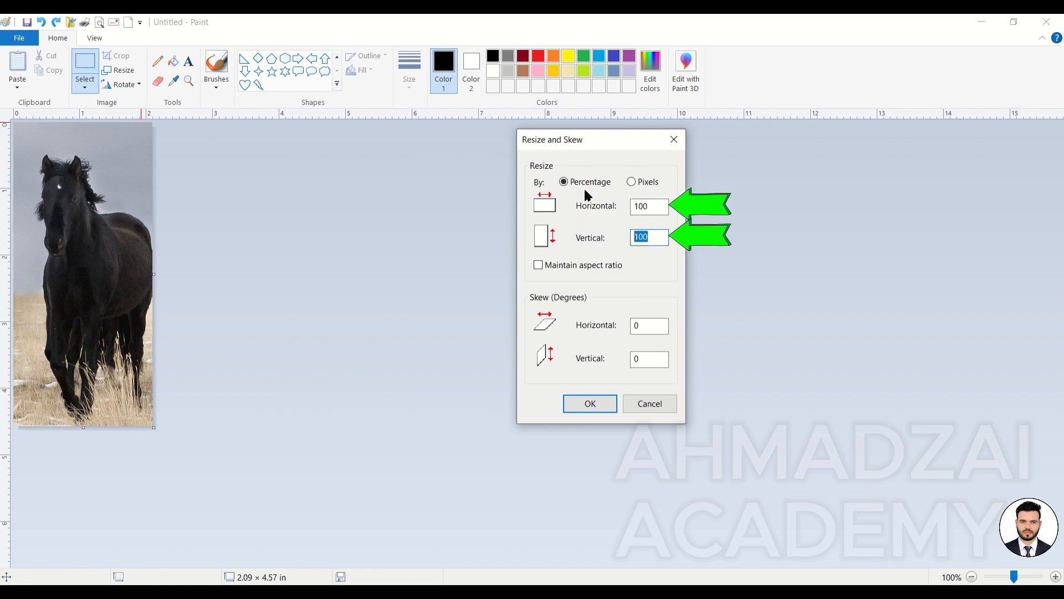
{"action": "type", "text": "120"}
{"action": "key", "text": "Return"}
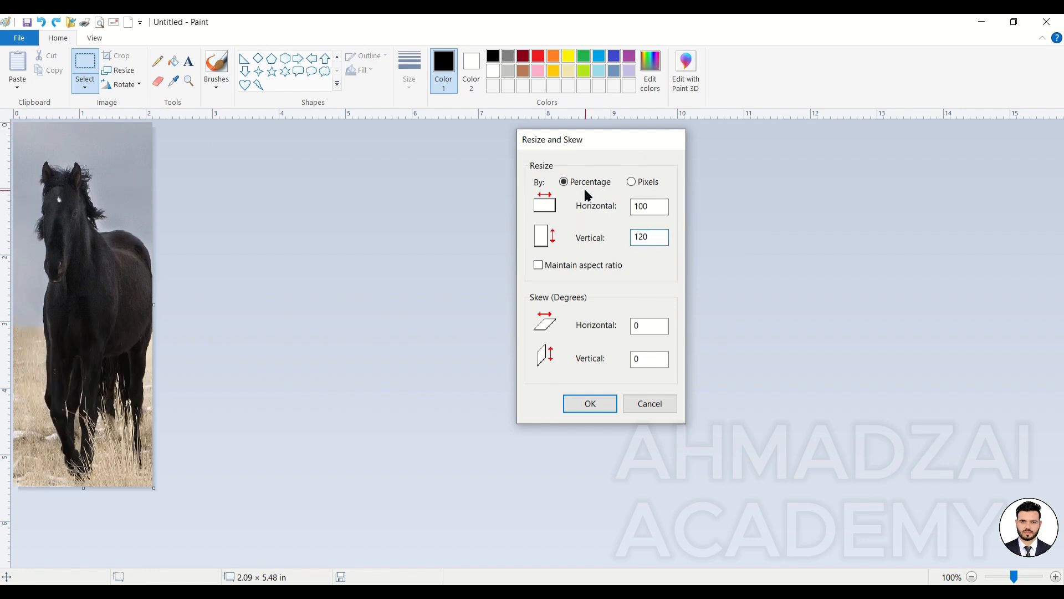
{"action": "key", "text": "ctrl+z"}
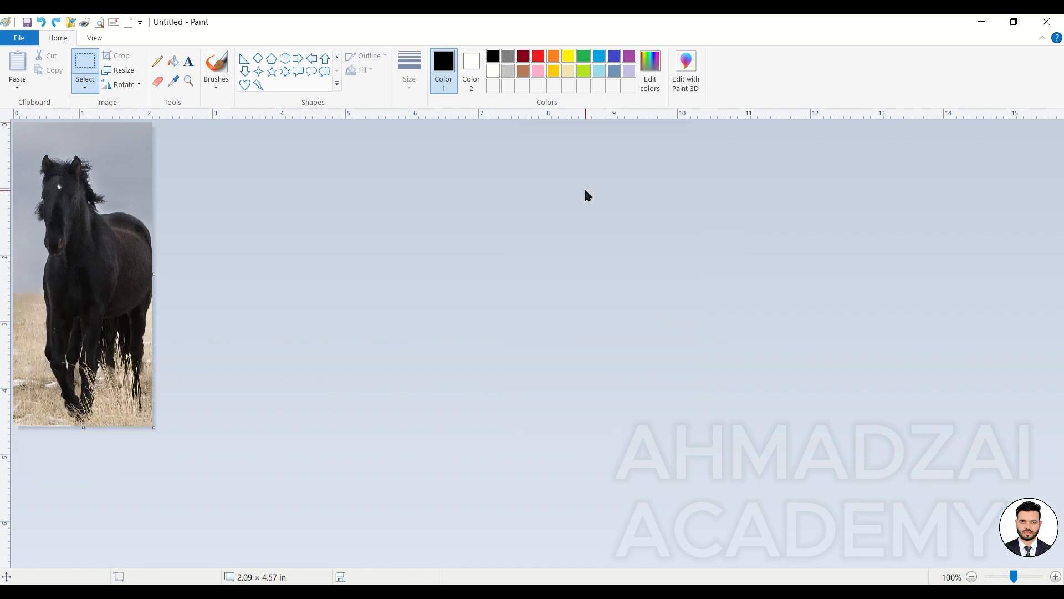
Resize the horse picture to 120% in both directions with the aspect ratio maintained
{"action": "key", "text": "ctrl+w"}
{"action": "left_click_drag", "start_coordinate": [164, 87], "coordinate": [713, 248]}
{"action": "type", "text": "120"}
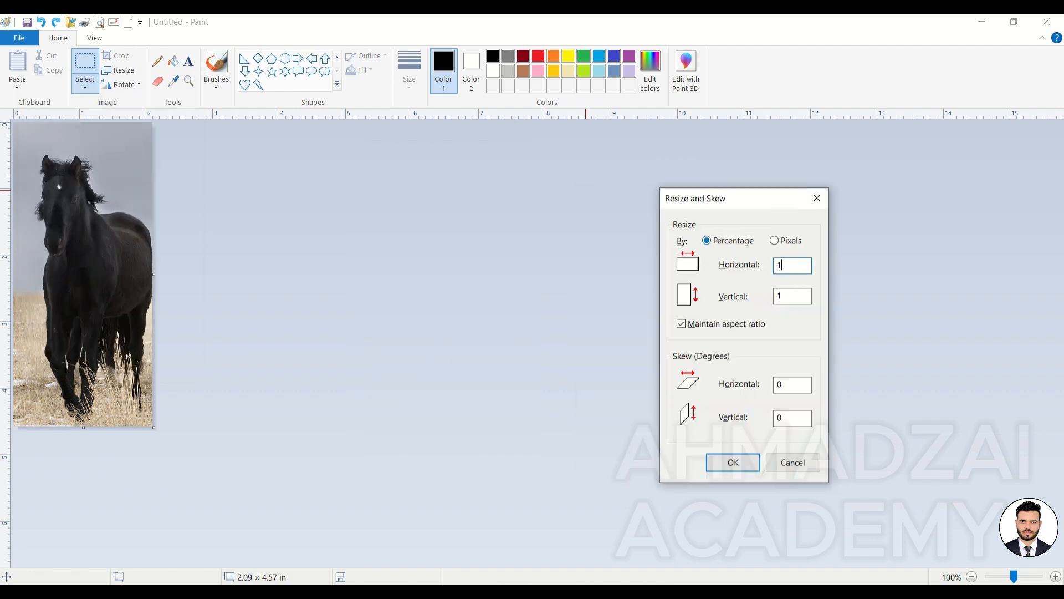
{"action": "key", "text": "Return"}
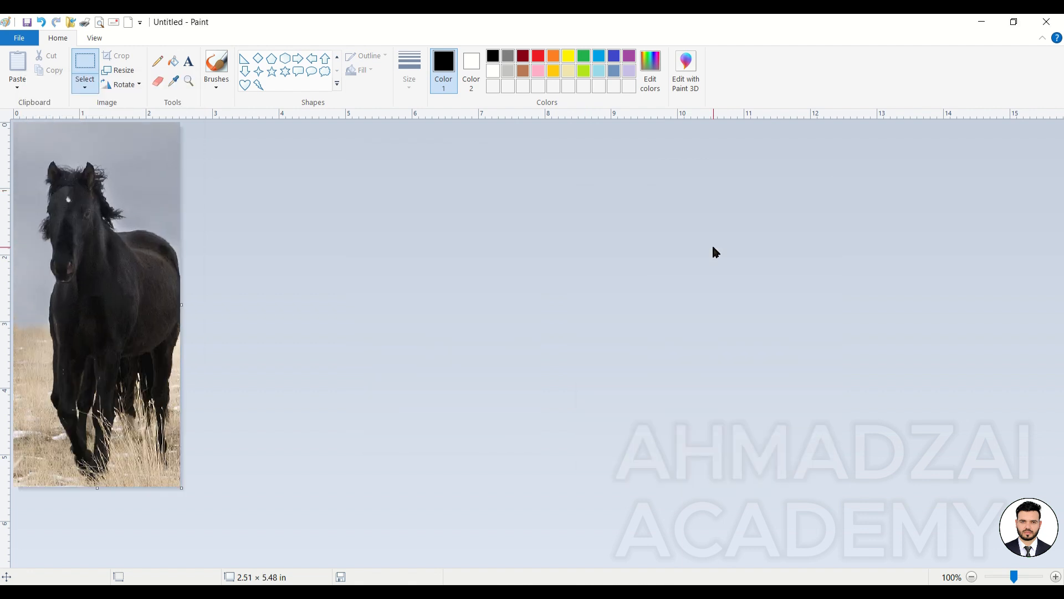
{"action": "key", "text": "ctrl+w"}
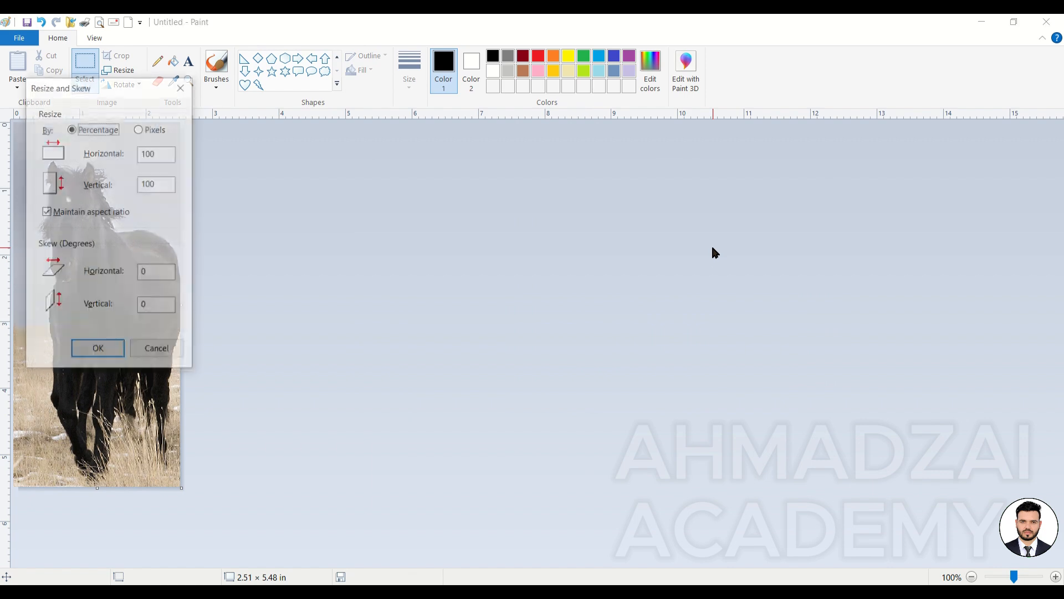
{"action": "left_click_drag", "start_coordinate": [150, 89], "coordinate": [584, 167]}
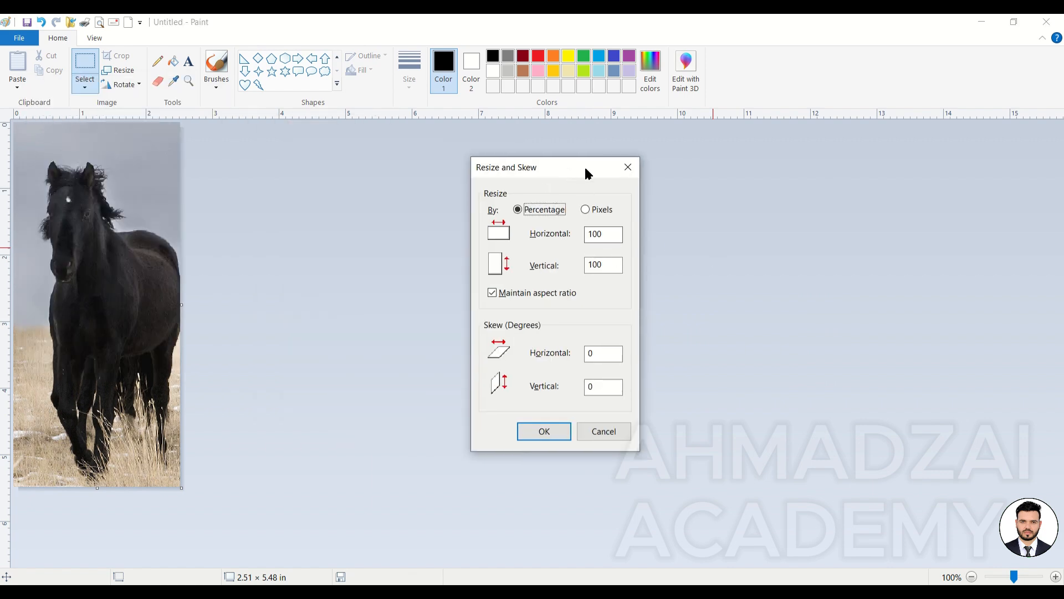
{"action": "left_click_drag", "start_coordinate": [587, 173], "coordinate": [637, 165]}
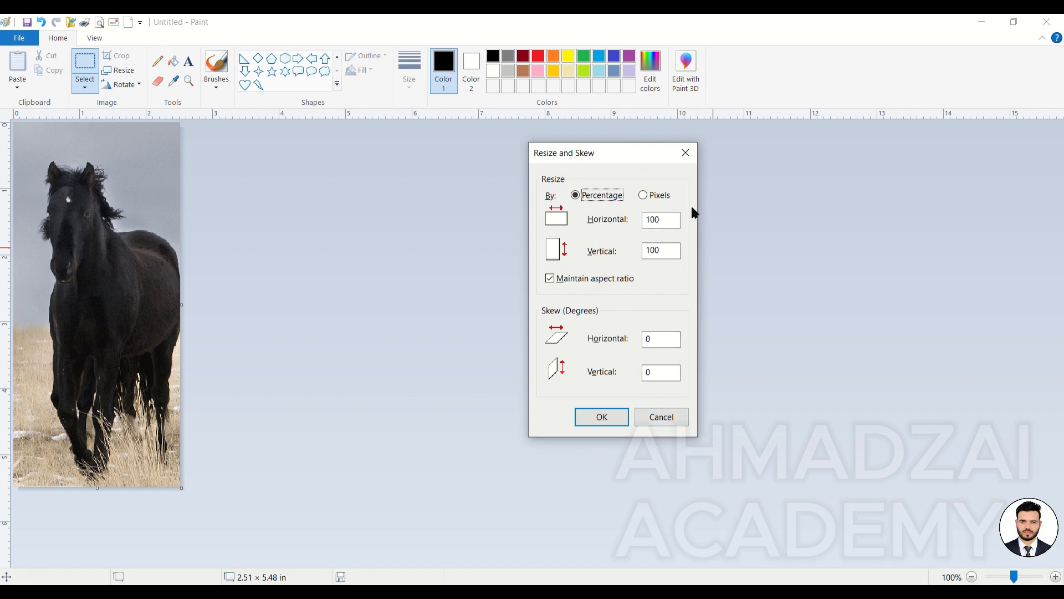
{"action": "left_click", "coordinate": [668, 420]}
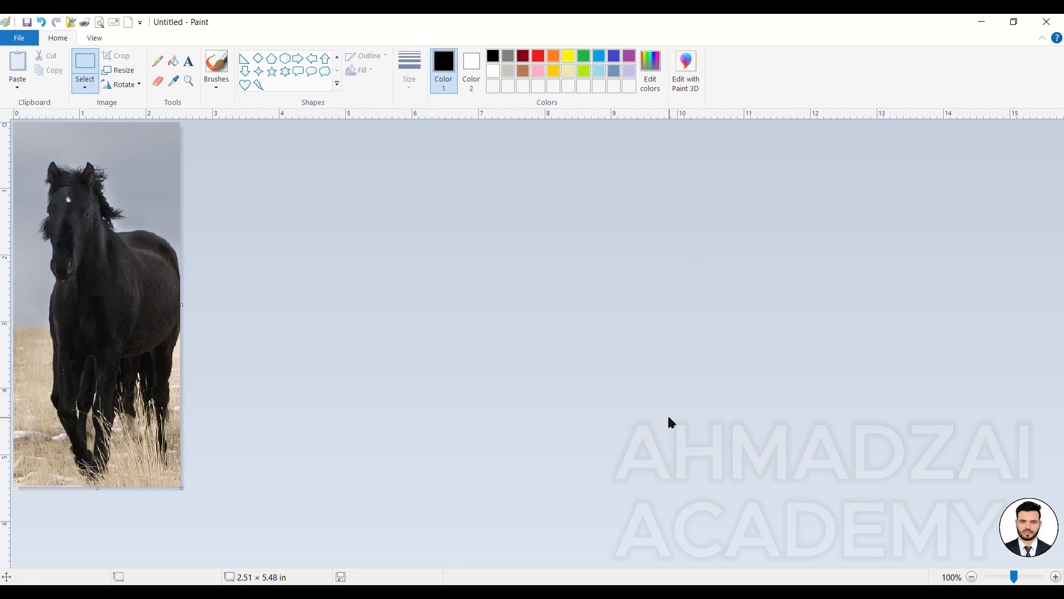
Start a new blank picture, discarding the horse picture
{"action": "key", "text": "ctrl+n"}
{"action": "left_click", "coordinate": [549, 308]}
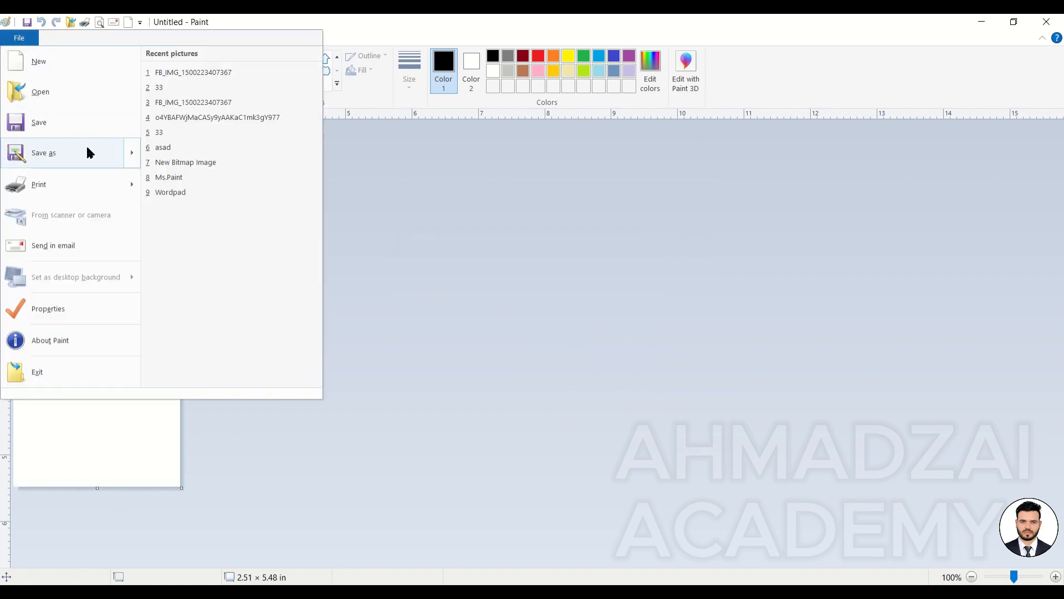
{"action": "left_click", "coordinate": [150, 17]}
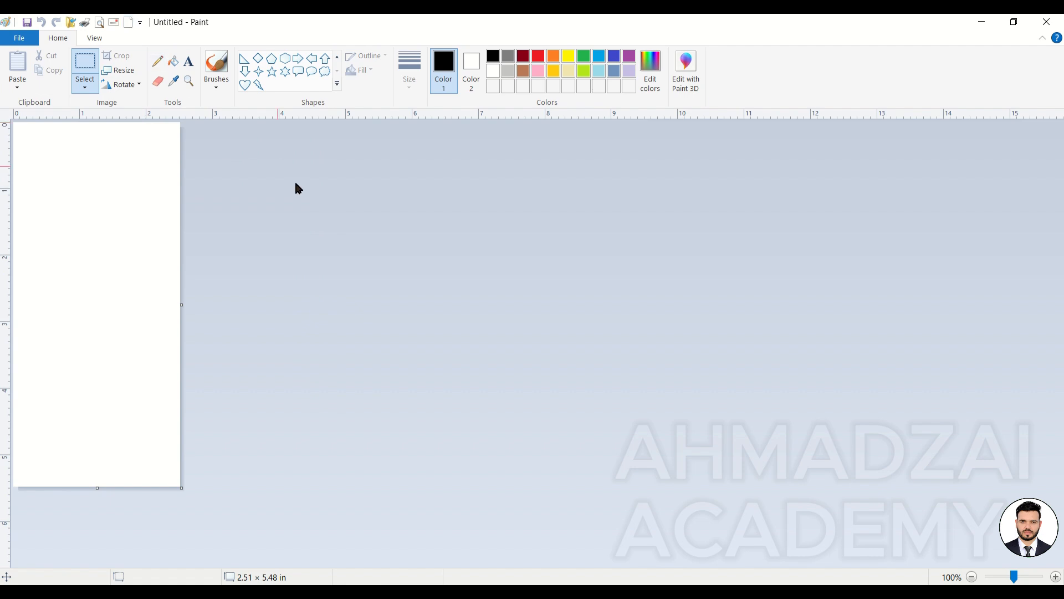
Insert the puppies photo from file and crop the canvas to it
{"action": "left_click", "coordinate": [17, 83]}
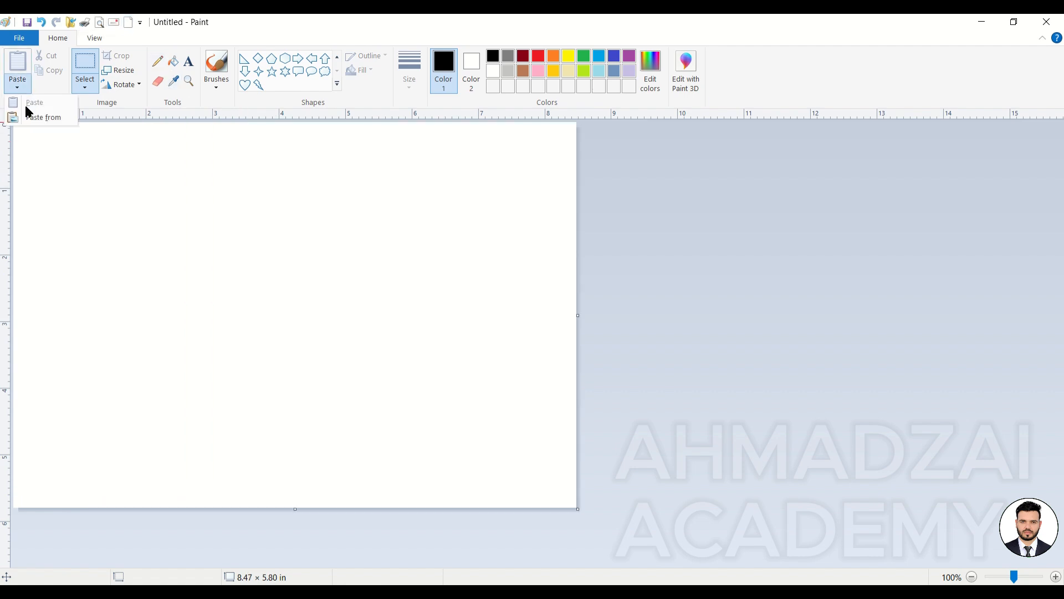
{"action": "left_click", "coordinate": [33, 122]}
{"action": "double_click", "coordinate": [561, 226]}
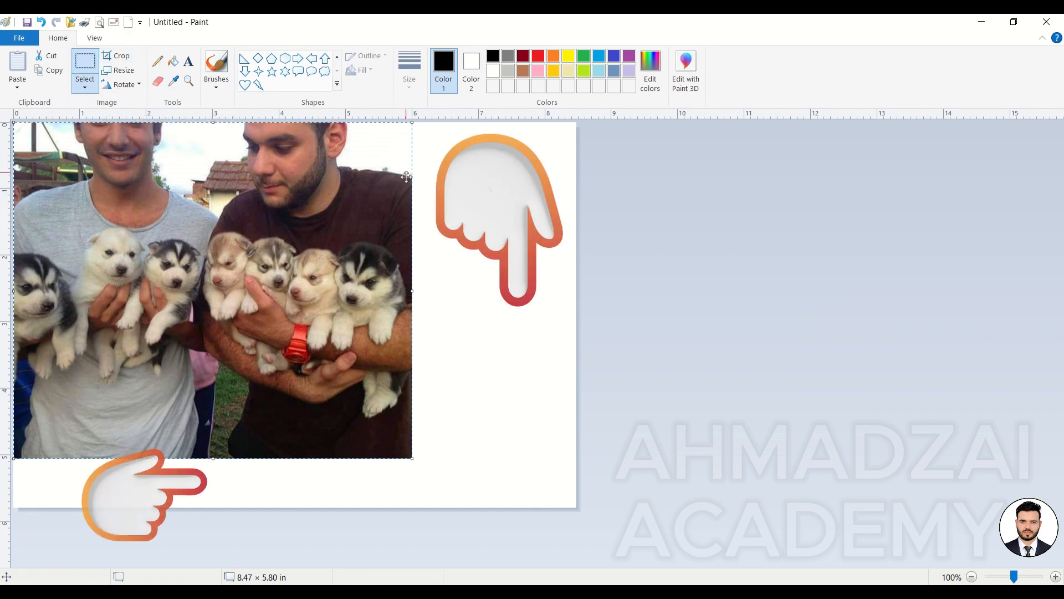
{"action": "left_click", "coordinate": [120, 56]}
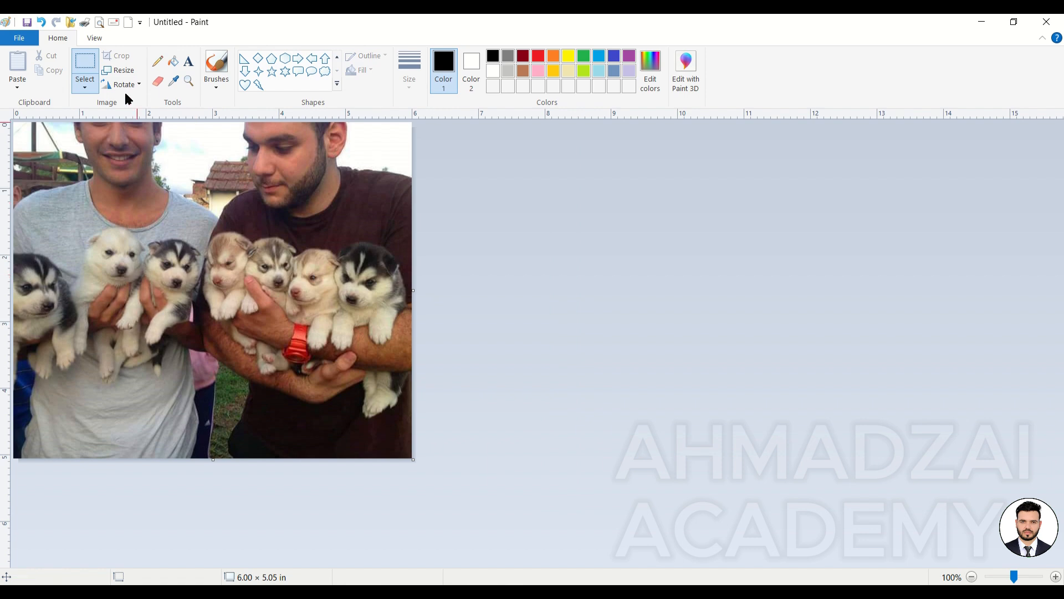
Resize the puppies photo to 200% horizontally without maintaining the aspect ratio
{"action": "left_click", "coordinate": [127, 77]}
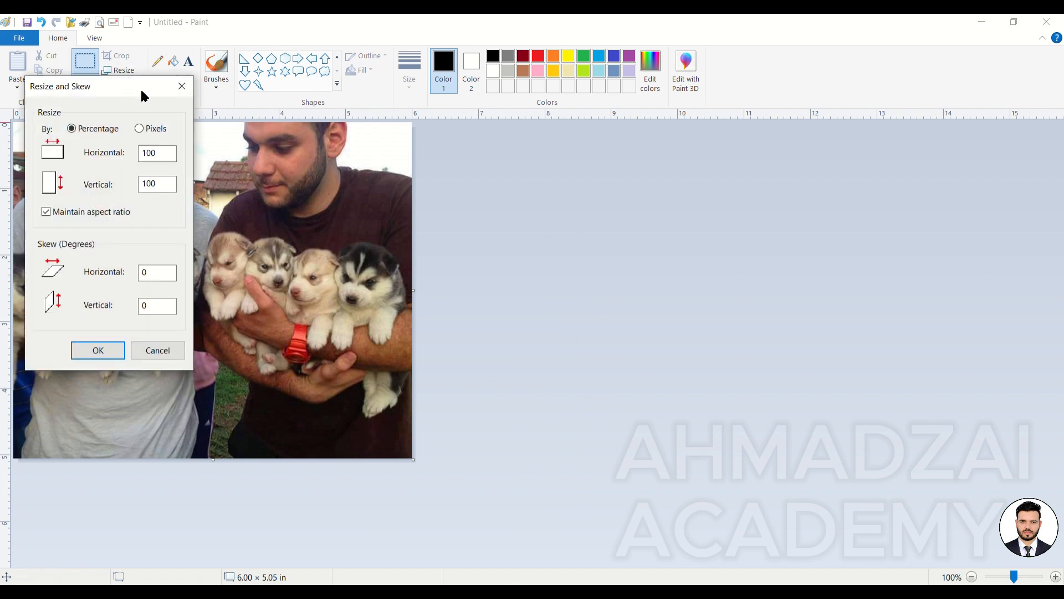
{"action": "left_click_drag", "start_coordinate": [143, 95], "coordinate": [638, 162]}
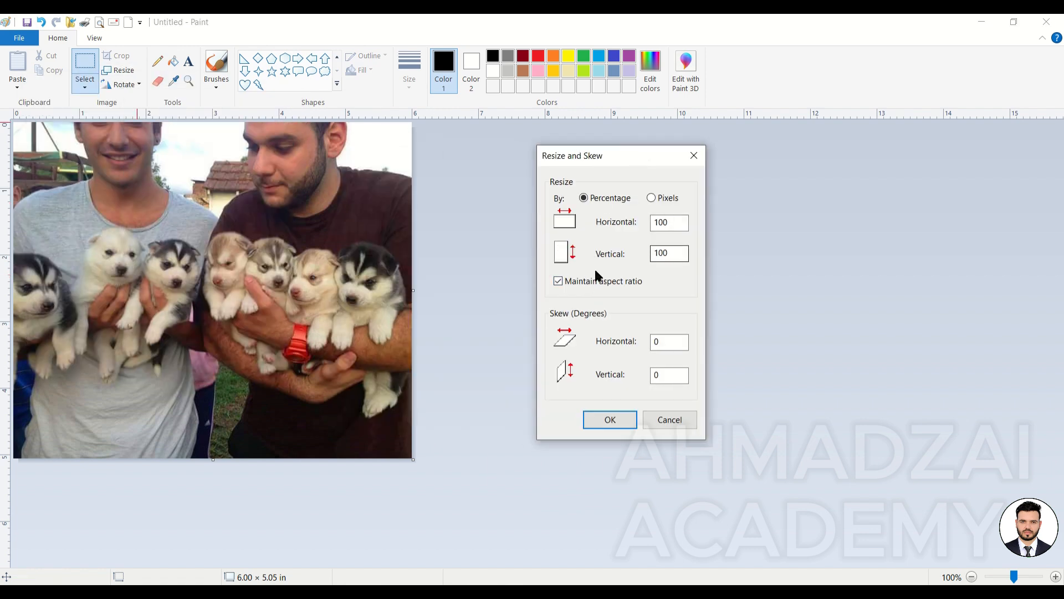
{"action": "left_click", "coordinate": [583, 285]}
{"action": "double_click", "coordinate": [670, 223]}
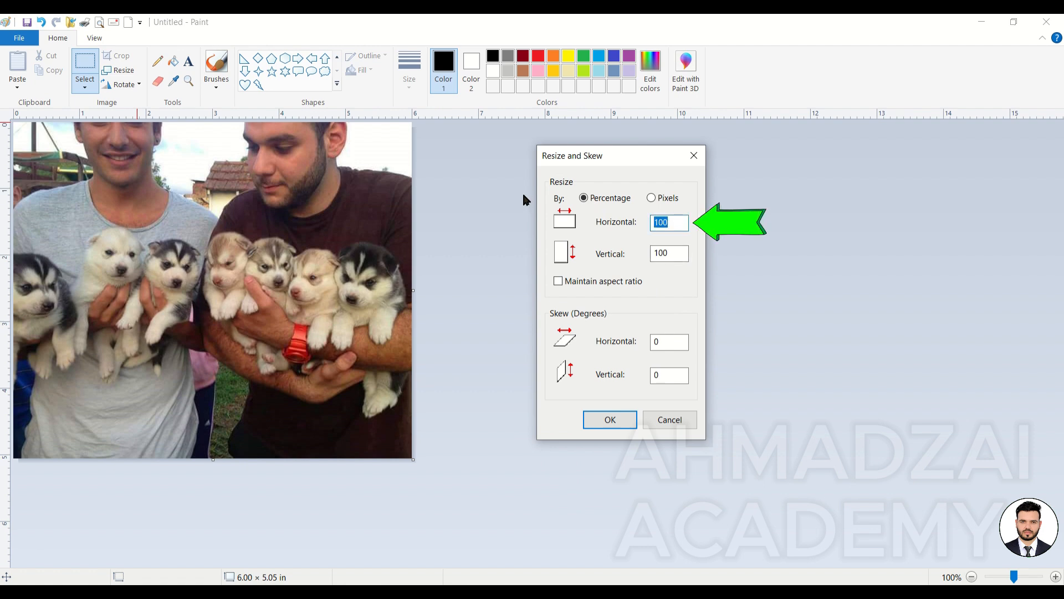
{"action": "type", "text": "200"}
{"action": "key", "text": "Return"}
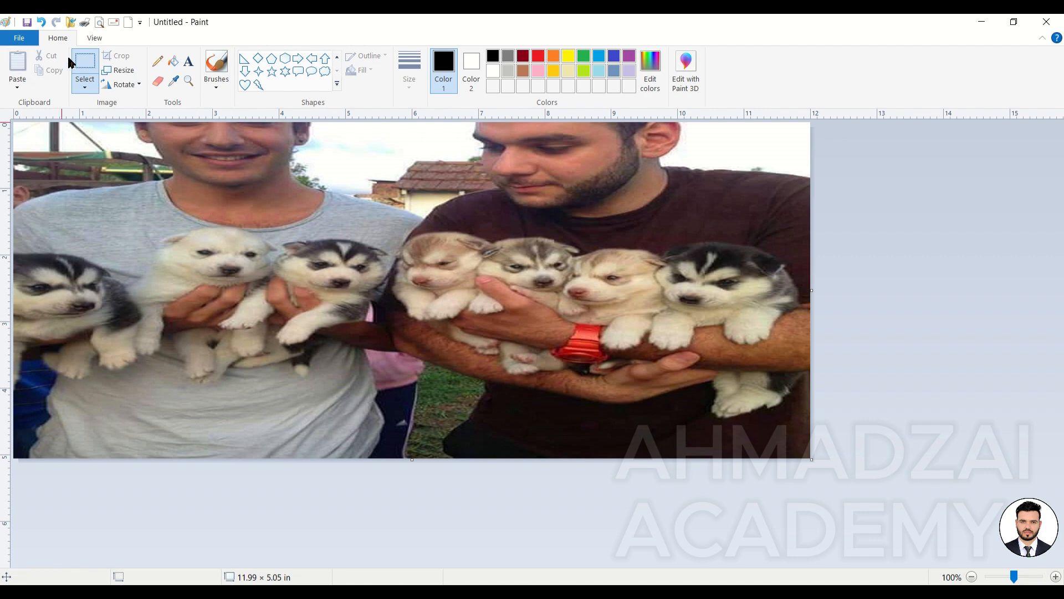
Try resizing the widened puppies photo with the horizontal value at 100%
{"action": "left_click", "coordinate": [117, 70]}
{"action": "mouse_move", "coordinate": [83, 87]}
{"action": "left_mouse_down"}
{"action": "mouse_move", "coordinate": [760, 173]}
{"action": "mouse_move", "coordinate": [744, 146]}
{"action": "left_mouse_up"}
{"action": "double_click", "coordinate": [788, 213]}
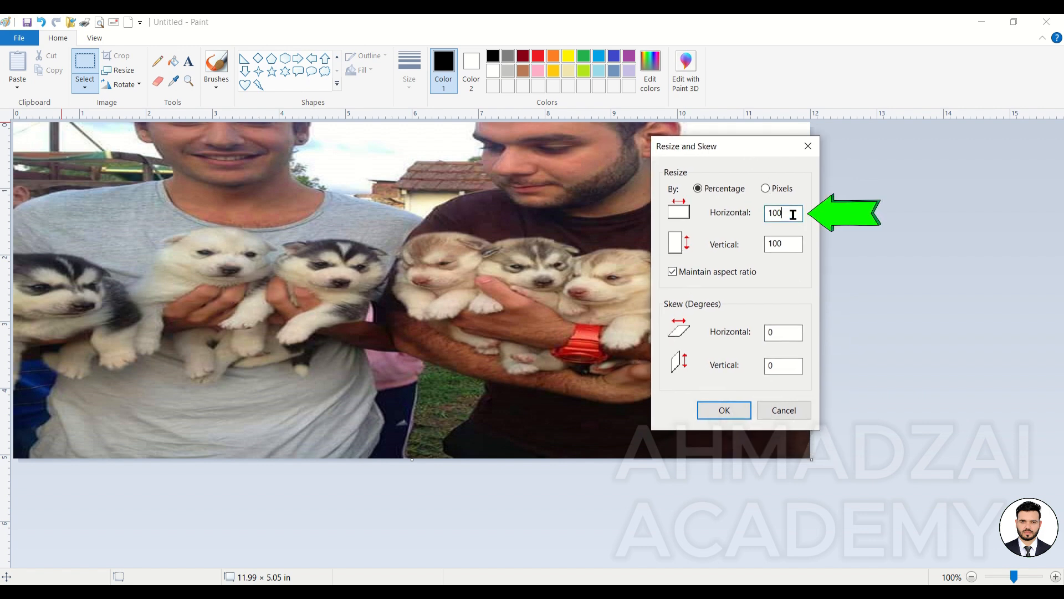
{"action": "type", "text": "100"}
{"action": "left_click", "coordinate": [734, 409]}
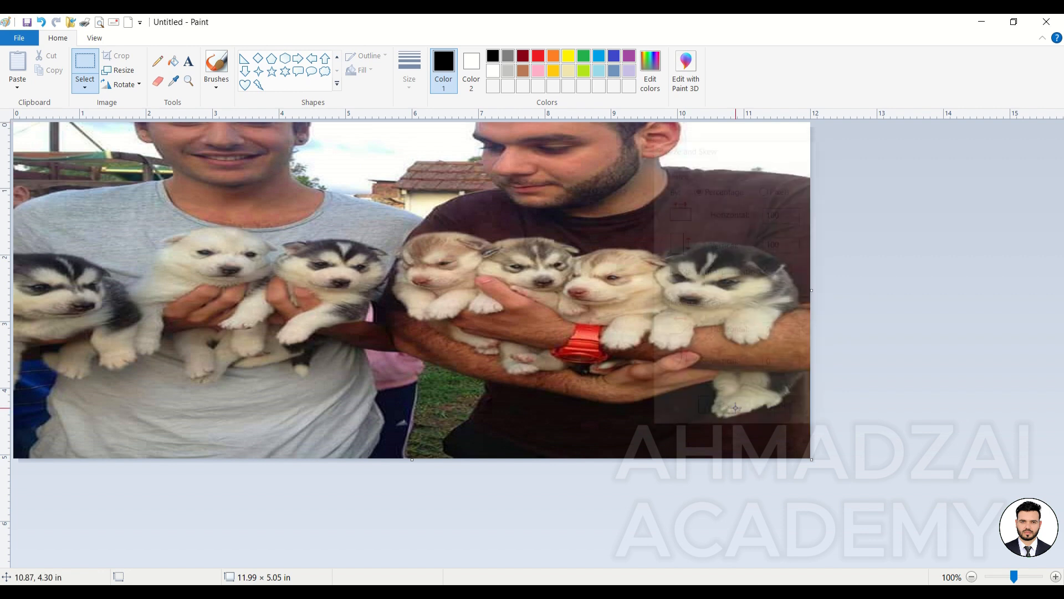
Resize the puppies photo to 50% horizontally without maintaining the aspect ratio
{"action": "left_click", "coordinate": [119, 70]}
{"action": "left_click_drag", "start_coordinate": [133, 81], "coordinate": [608, 100]}
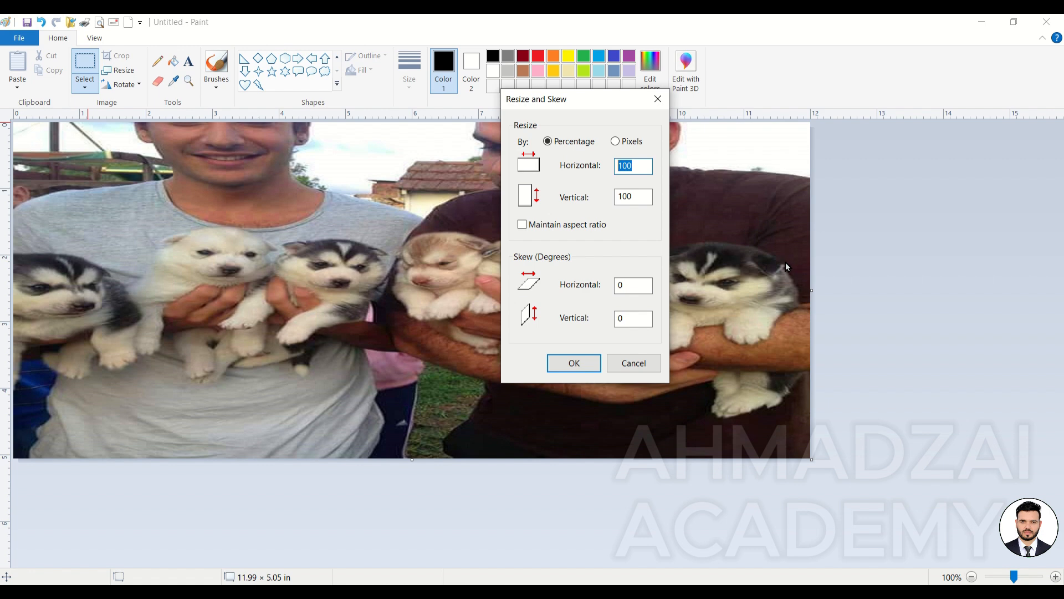
{"action": "left_click_drag", "start_coordinate": [606, 102], "coordinate": [573, 182]}
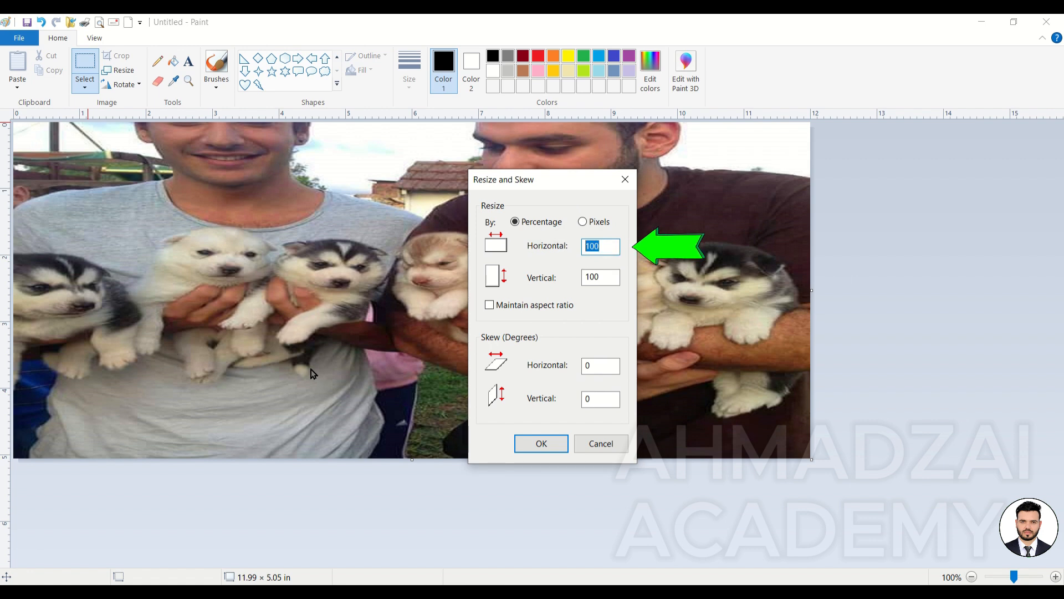
{"action": "type", "text": "50"}
{"action": "key", "text": "Return"}
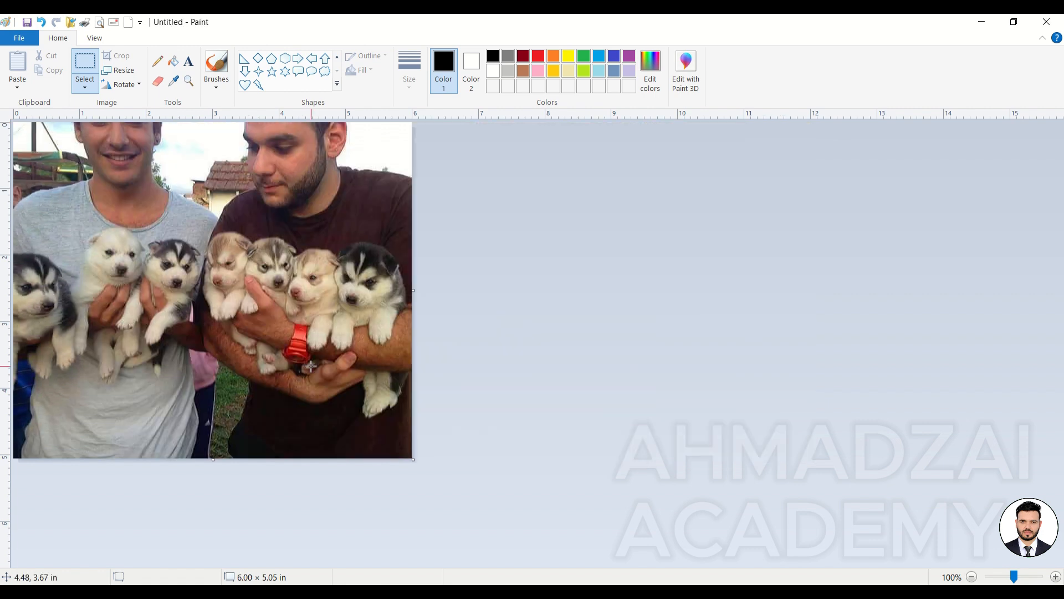
Stretch the puppies photo horizontally to about 24 inches wide without maintaining the aspect ratio
{"action": "left_click", "coordinate": [126, 72]}
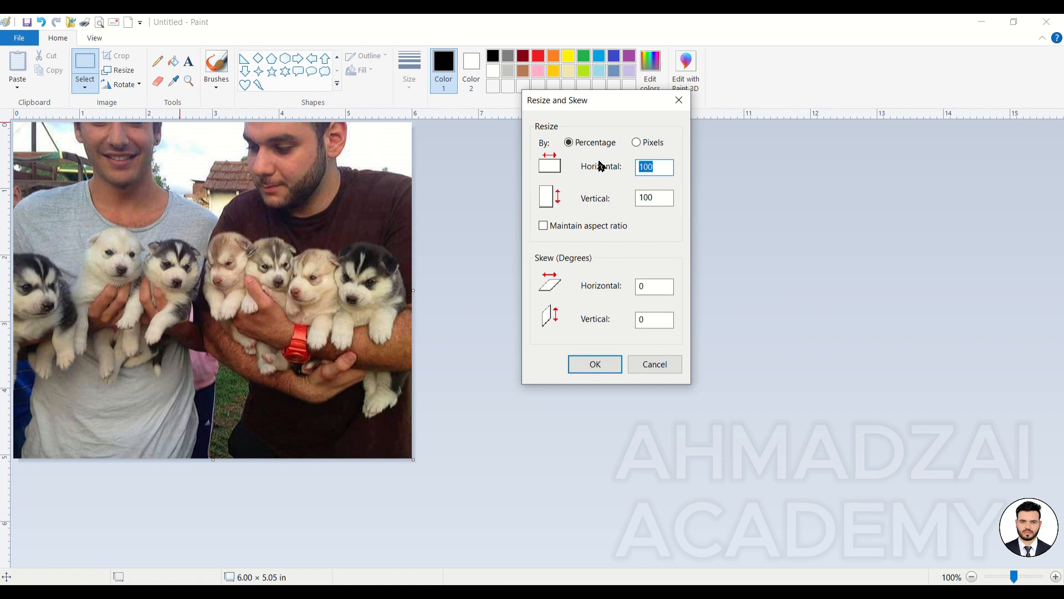
{"action": "key", "text": "Return"}
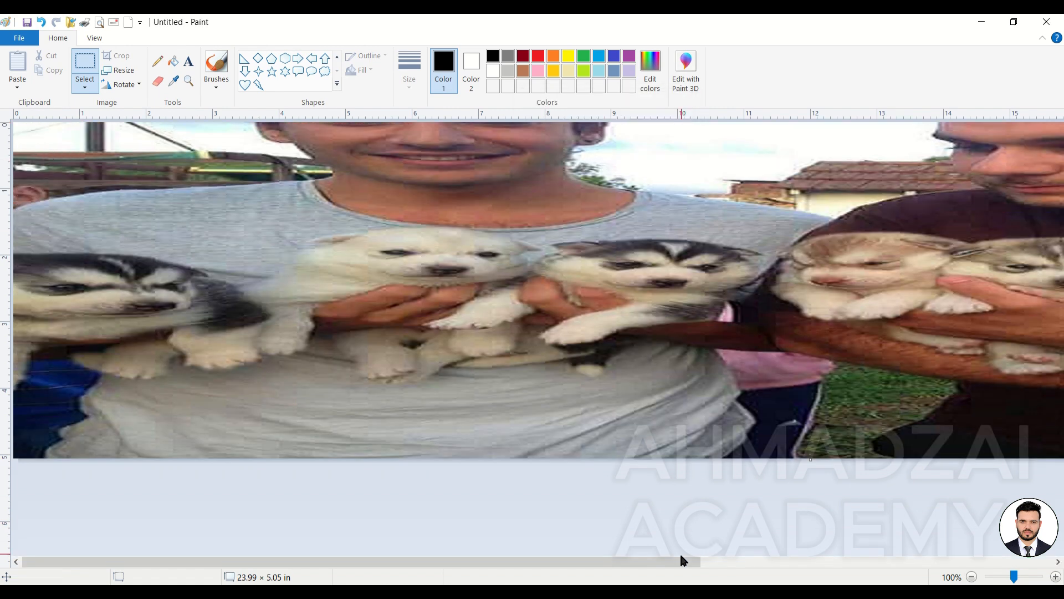
{"action": "left_click_drag", "start_coordinate": [683, 561], "coordinate": [637, 562]}
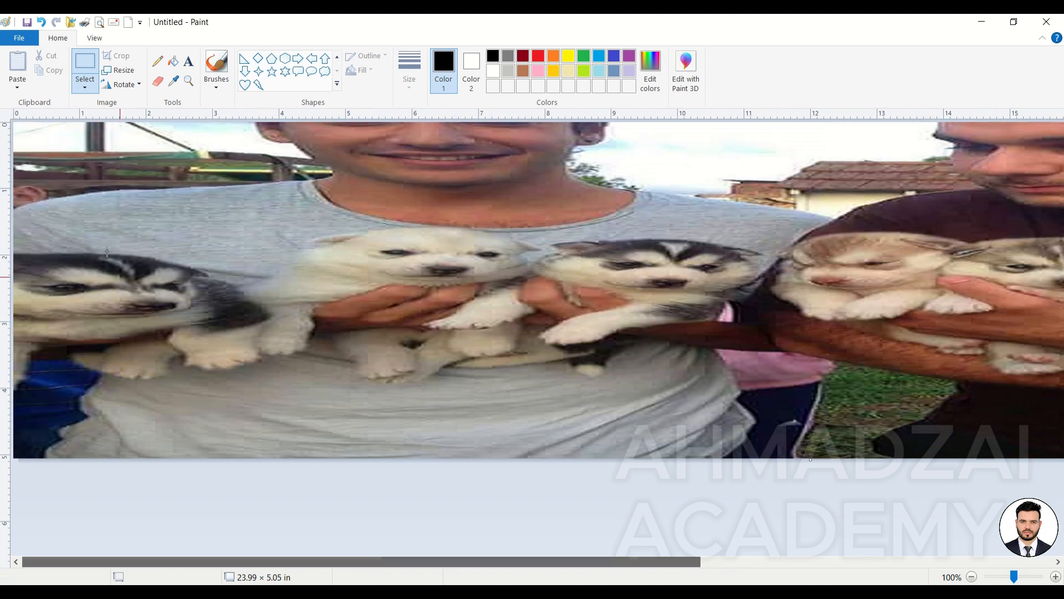
Resize the puppies photo to 25% with the aspect ratio maintained, and undo the resize
{"action": "left_click", "coordinate": [123, 71]}
{"action": "left_click_drag", "start_coordinate": [178, 90], "coordinate": [584, 104]}
{"action": "double_click", "coordinate": [603, 169]}
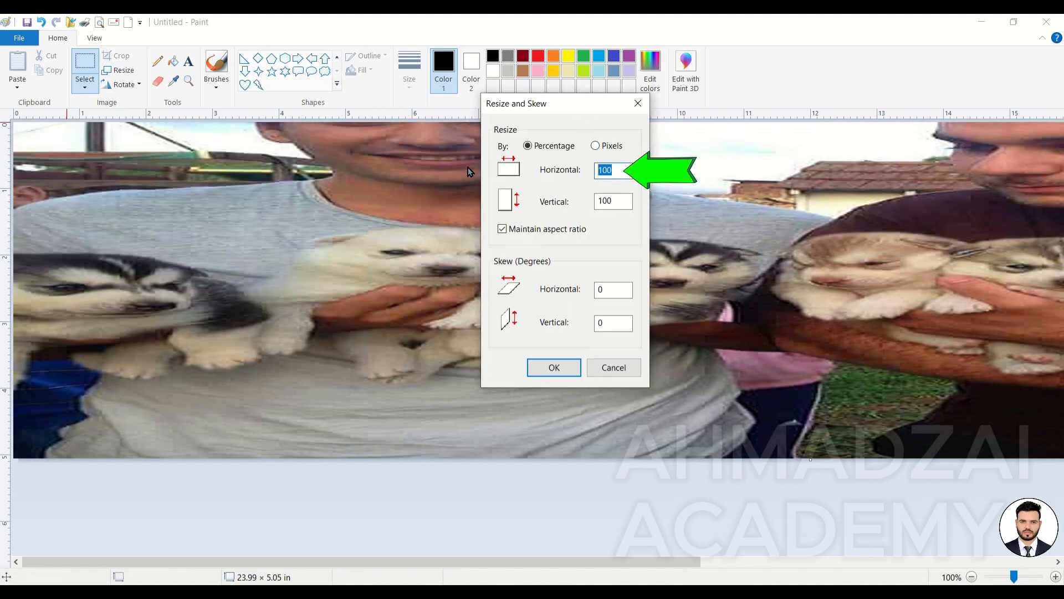
{"action": "type", "text": "25"}
{"action": "key", "text": "Return"}
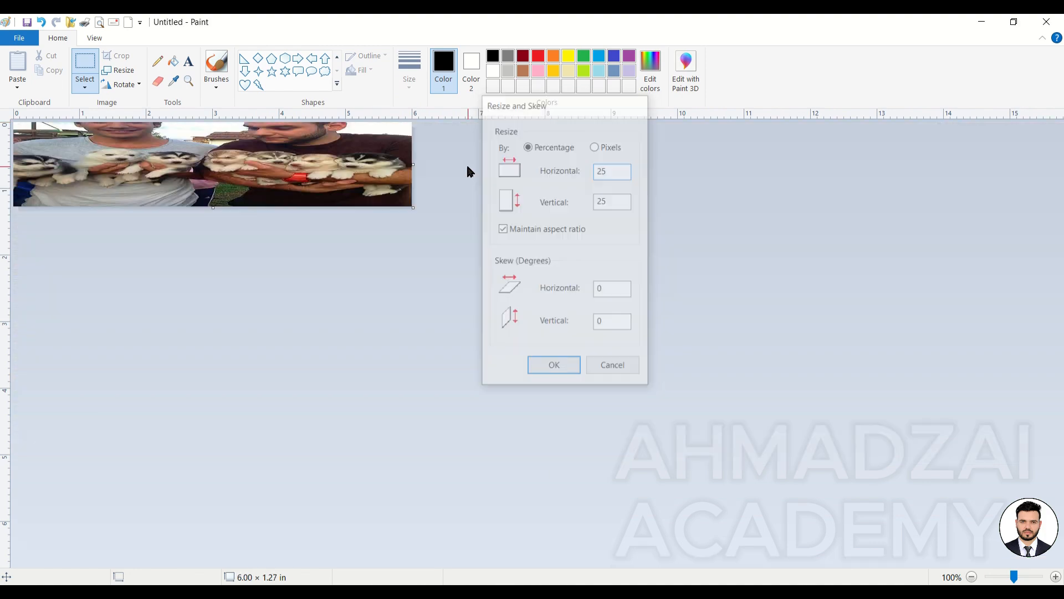
{"action": "key", "text": "ctrl+z"}
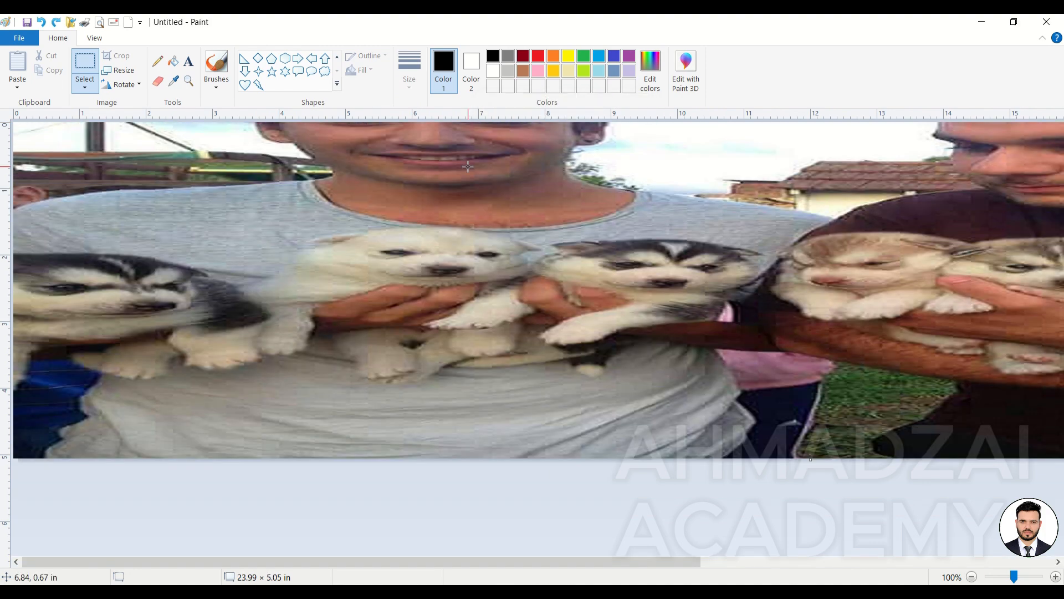
Shrink the puppies photo horizontally to about 6 inches wide without maintaining the aspect ratio
{"action": "left_click", "coordinate": [108, 69]}
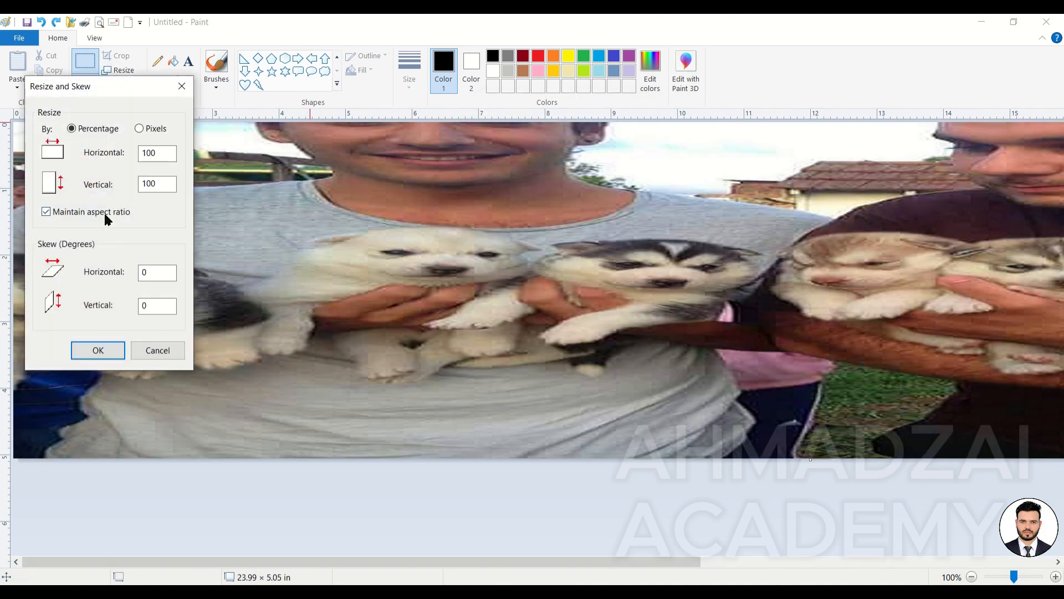
{"action": "double_click", "coordinate": [159, 158]}
{"action": "key", "text": "Return"}
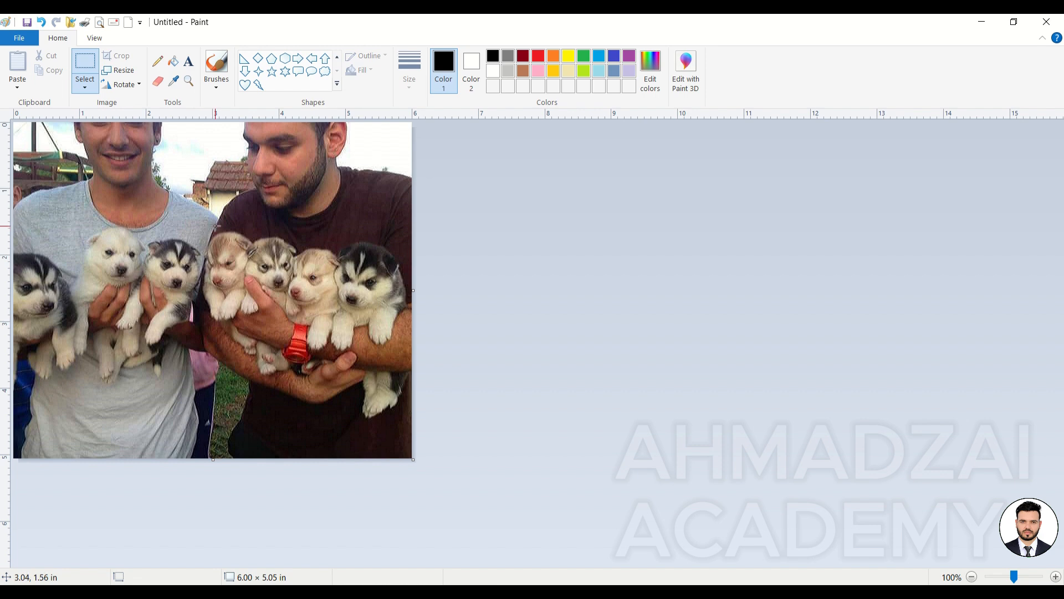
Skew the puppies photo horizontally, and undo the skew
{"action": "left_click", "coordinate": [134, 70]}
{"action": "left_click_drag", "start_coordinate": [172, 105], "coordinate": [811, 131]}
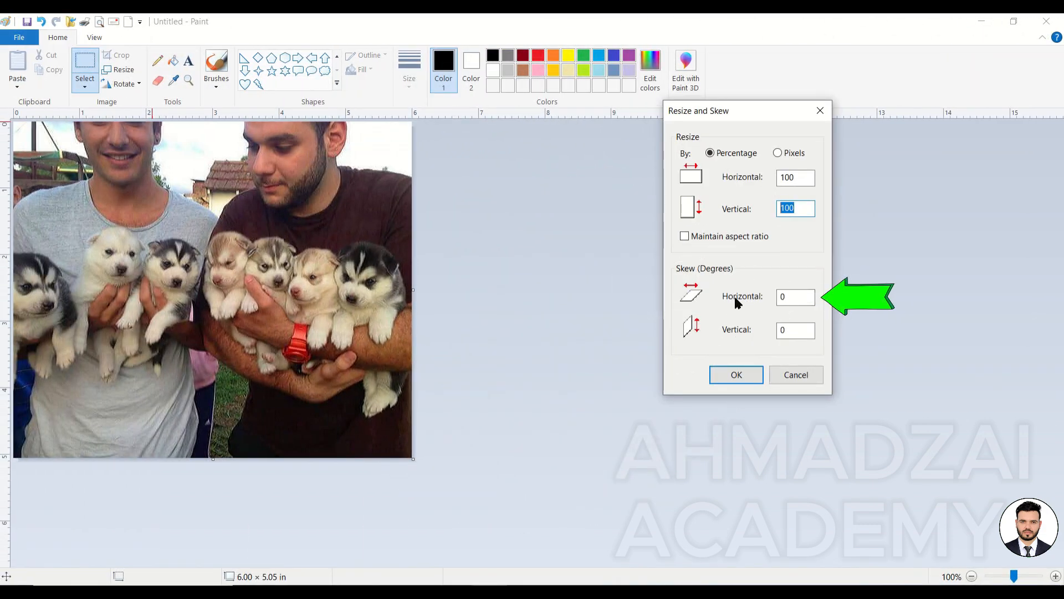
{"action": "left_click_drag", "start_coordinate": [791, 298], "coordinate": [753, 289]}
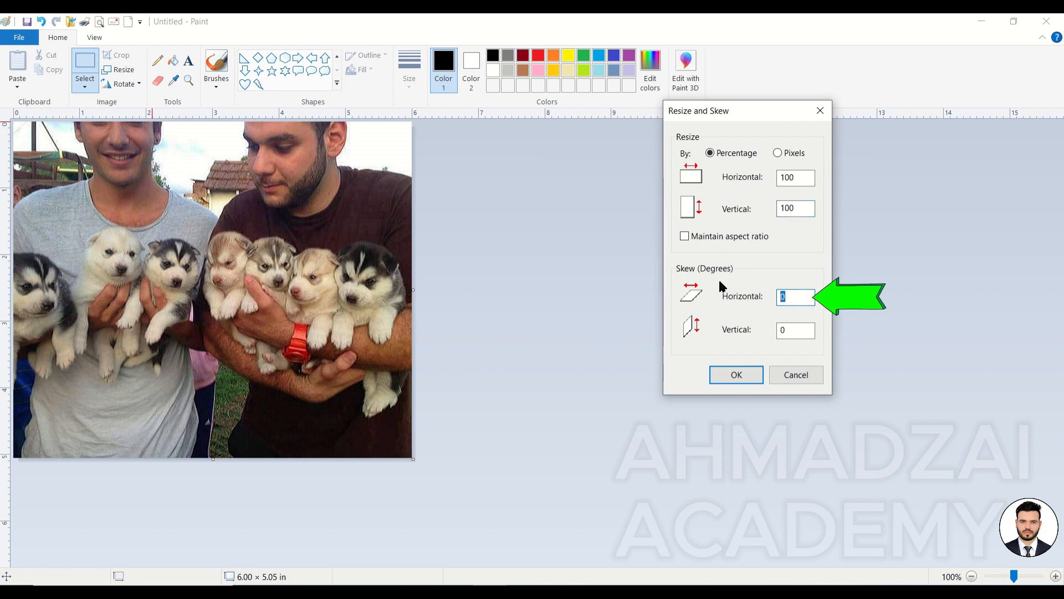
{"action": "type", "text": "20"}
{"action": "key", "text": "Return"}
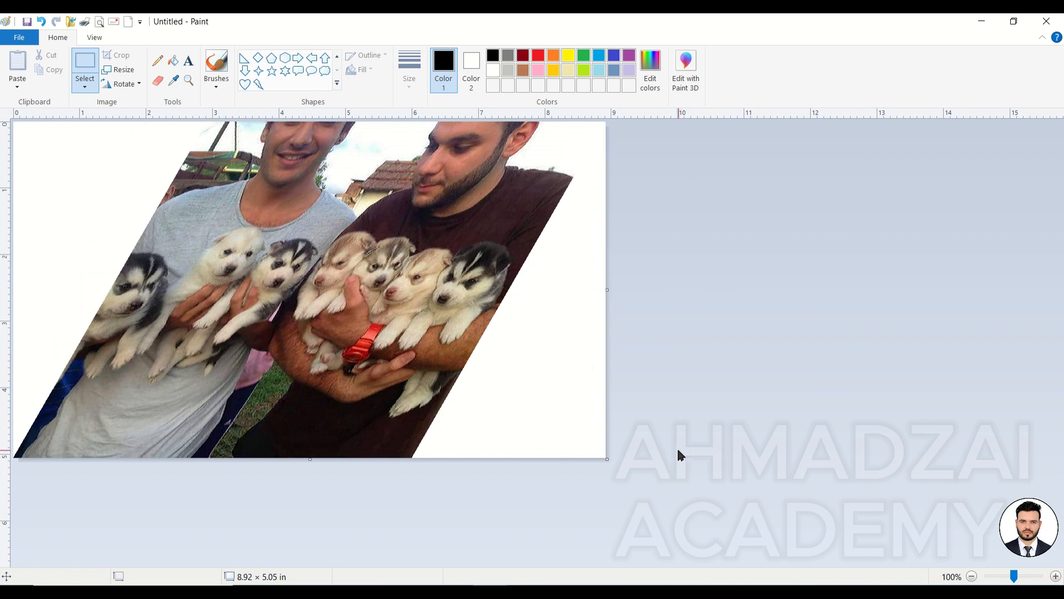
{"action": "key", "text": "ctrl+z"}
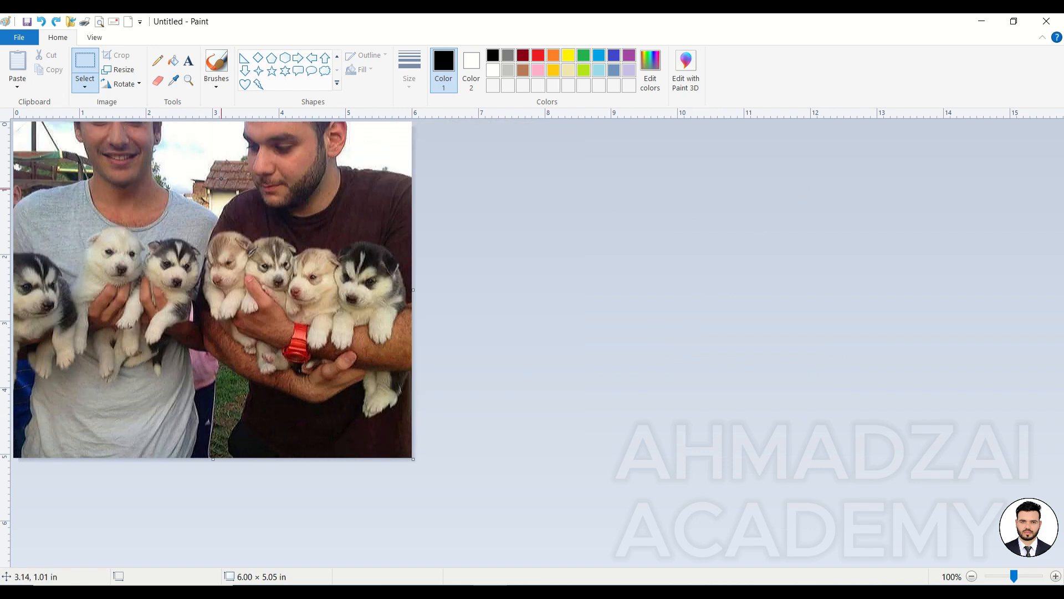
Skew the puppies photo vertically by 30 degrees
{"action": "left_click", "coordinate": [136, 74]}
{"action": "mouse_move", "coordinate": [150, 89]}
{"action": "left_mouse_down"}
{"action": "mouse_move", "coordinate": [439, 116]}
{"action": "mouse_move", "coordinate": [770, 122]}
{"action": "left_mouse_up"}
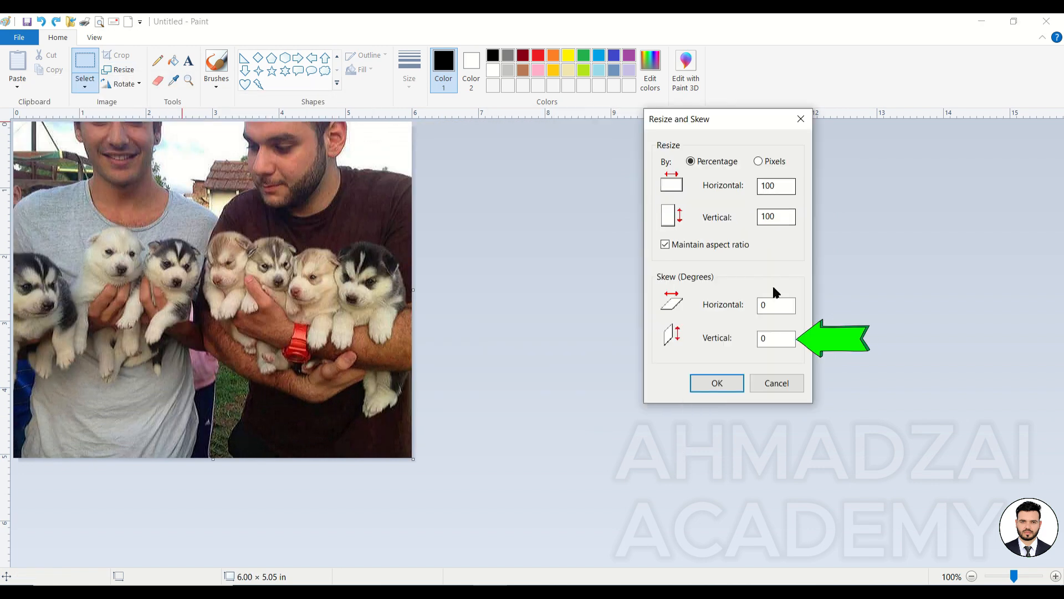
{"action": "double_click", "coordinate": [776, 337]}
{"action": "type", "text": "30"}
{"action": "key", "text": "Return"}
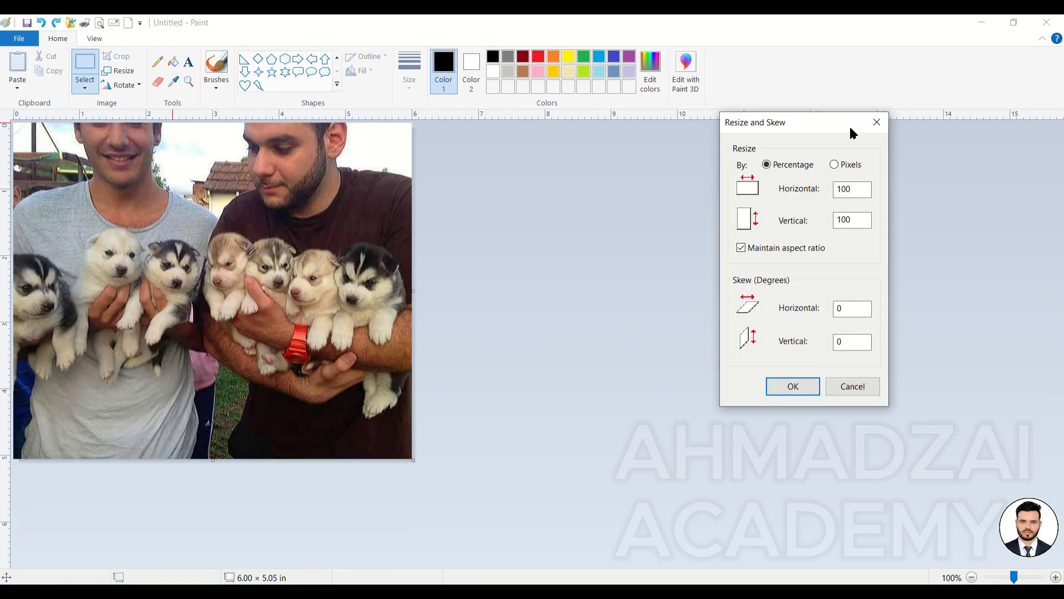
{"action": "left_click_drag", "start_coordinate": [850, 131], "coordinate": [840, 159]}
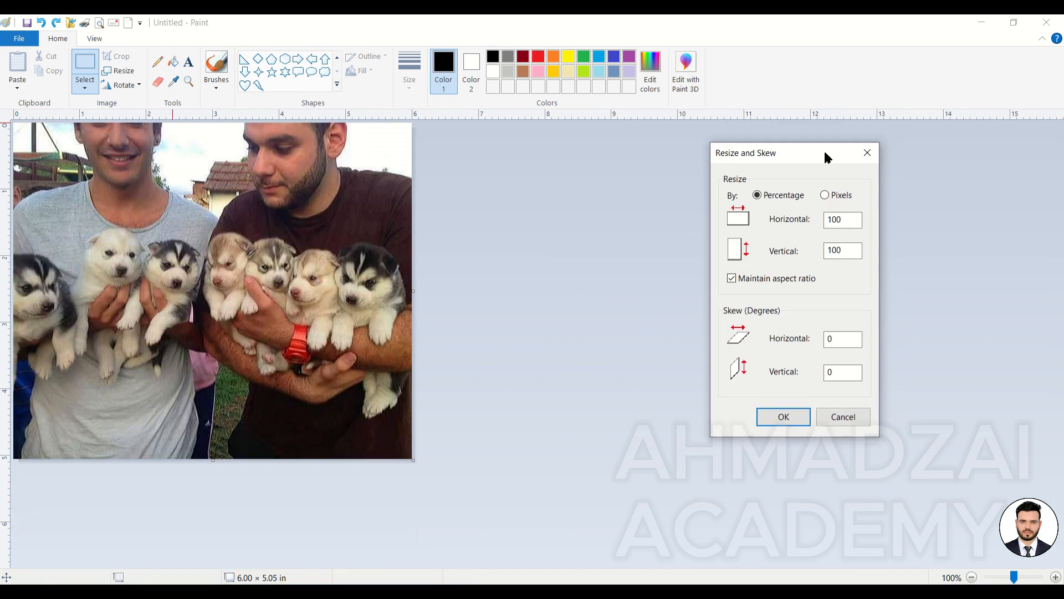
{"action": "double_click", "coordinate": [840, 341]}
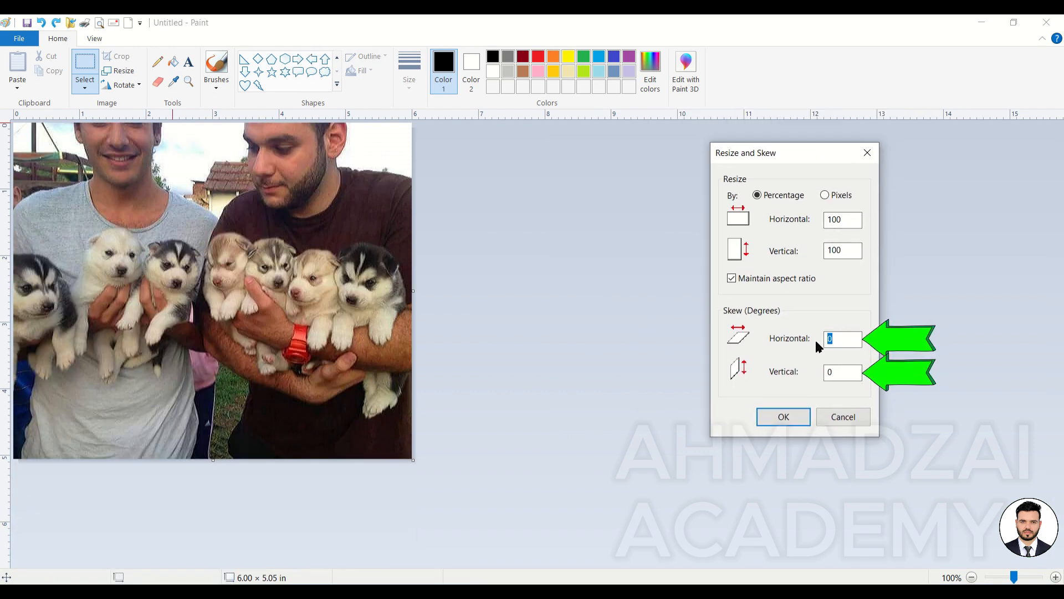
{"action": "left_click", "coordinate": [850, 423]}
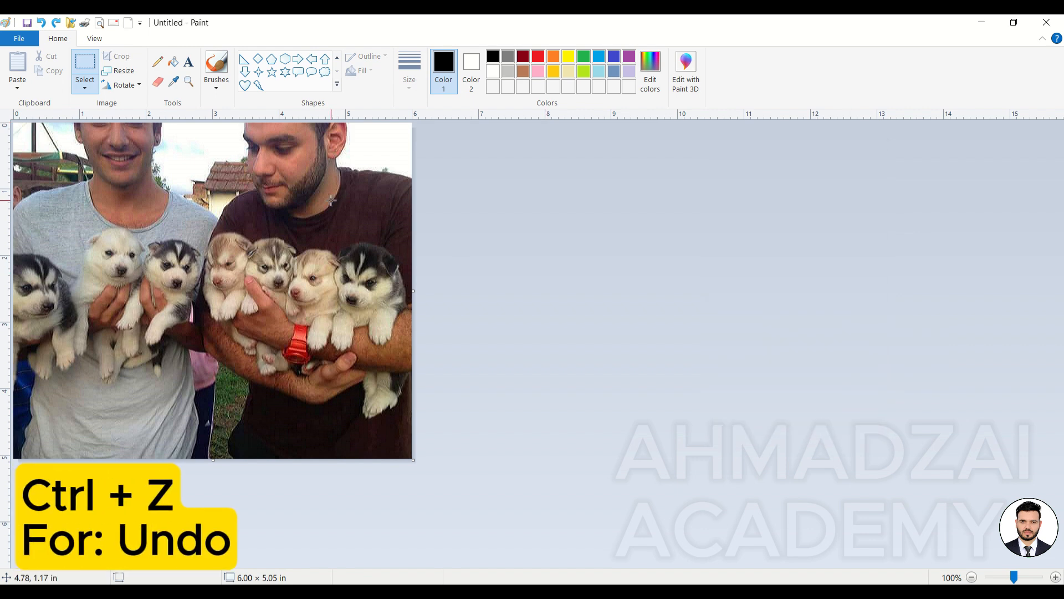
Review the Resize and Skew settings, the rotate and flip options, and the selection options without applying any of them
{"action": "left_click", "coordinate": [109, 76]}
{"action": "left_click_drag", "start_coordinate": [145, 93], "coordinate": [745, 224]}
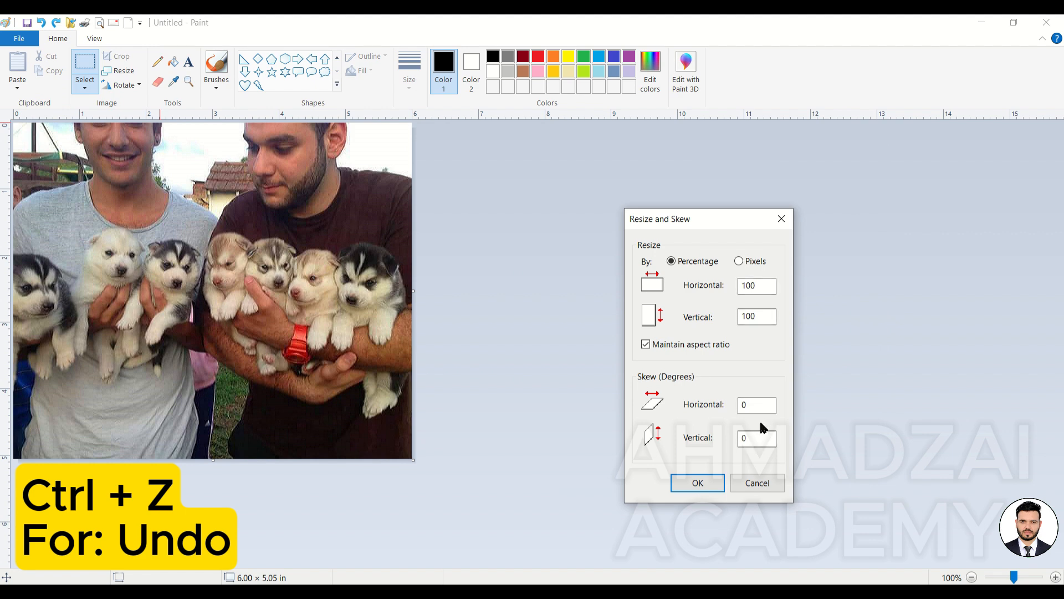
{"action": "left_click", "coordinate": [763, 401]}
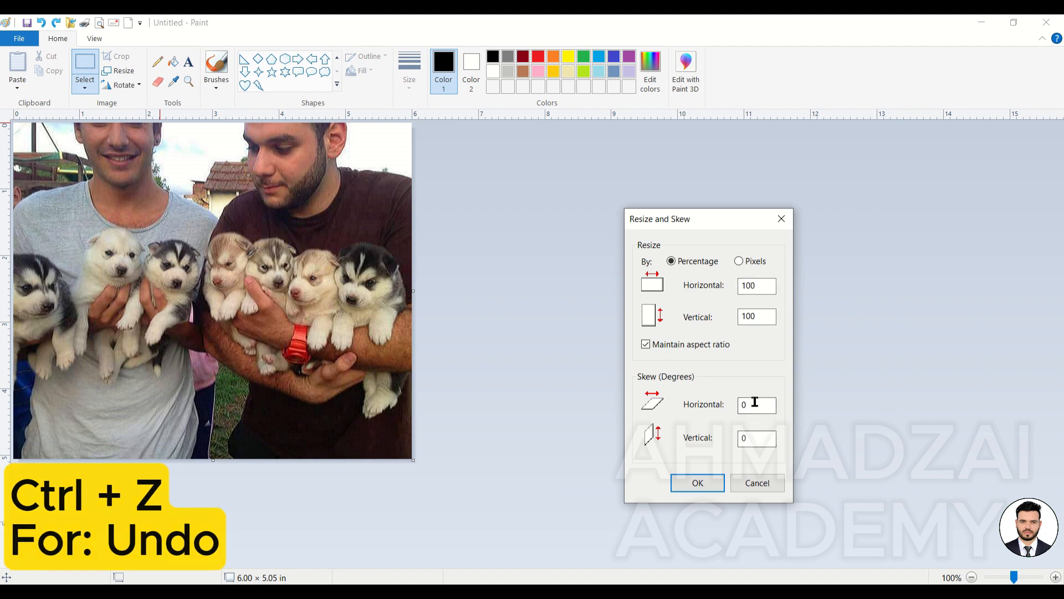
{"action": "left_click", "coordinate": [746, 482]}
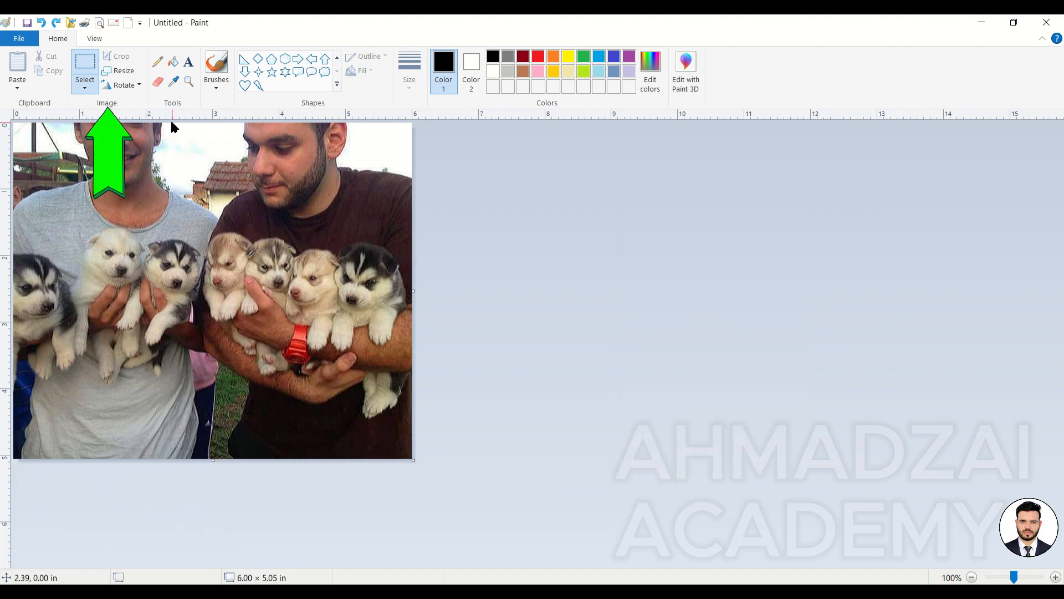
{"action": "left_click", "coordinate": [132, 84]}
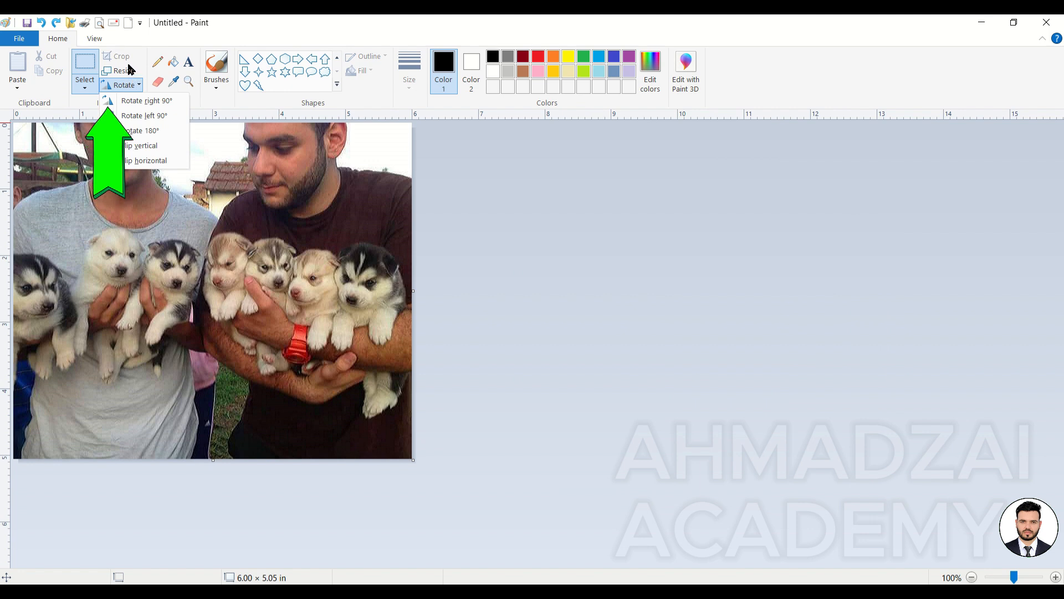
{"action": "left_click", "coordinate": [88, 80]}
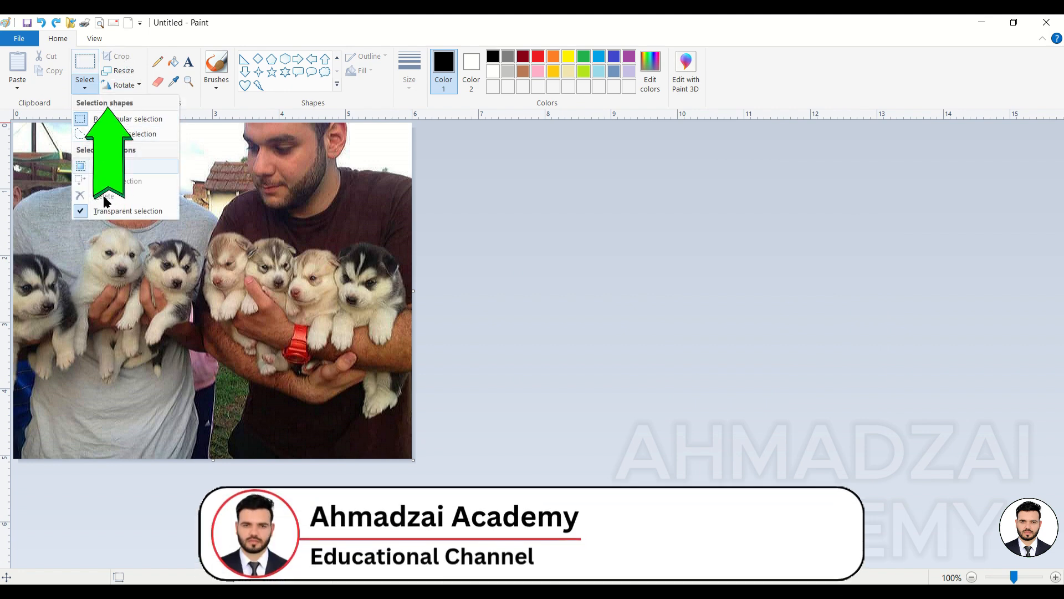
{"action": "left_click", "coordinate": [223, 29]}
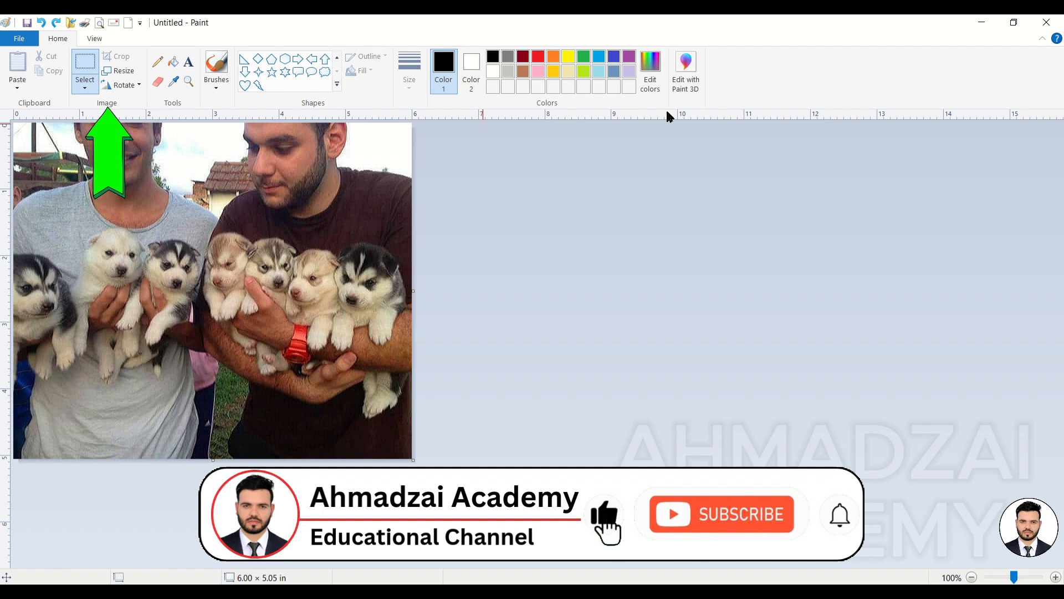
Start closing the program with the untitled puppies photo still open
{"action": "left_click", "coordinate": [1047, 23]}
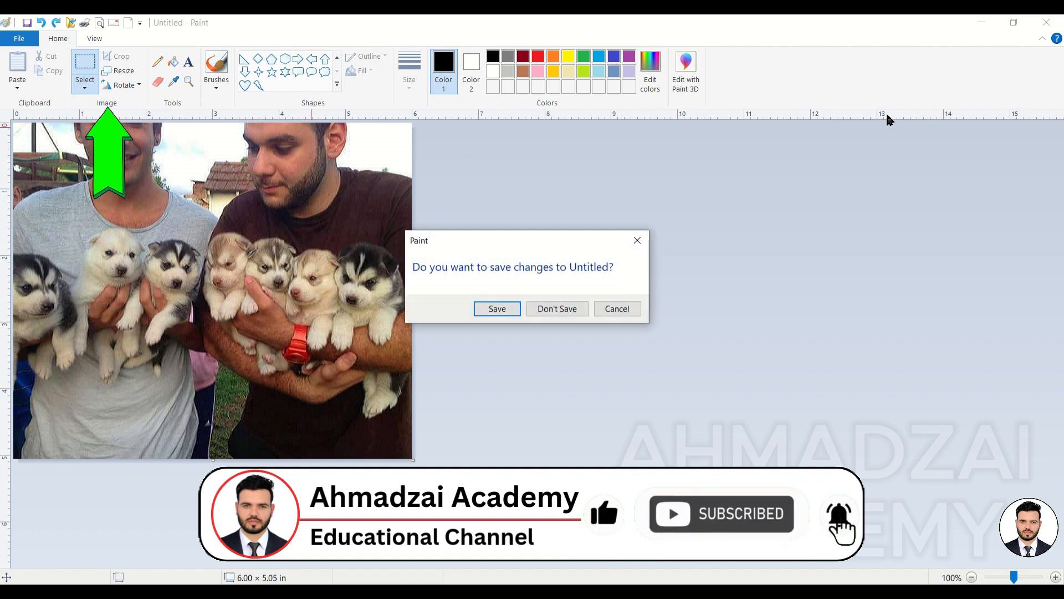